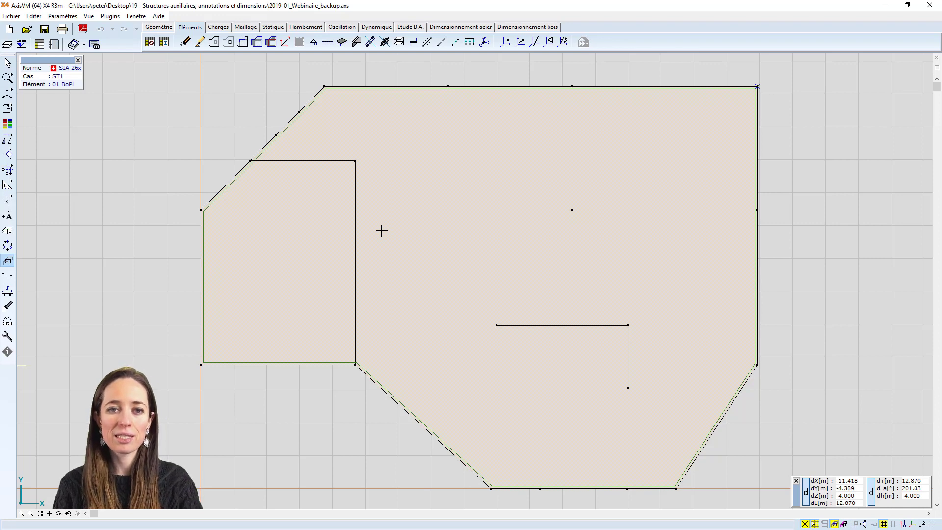
Switch the model's display mode so the slab is shown with the grid visible through it
click(26, 108)
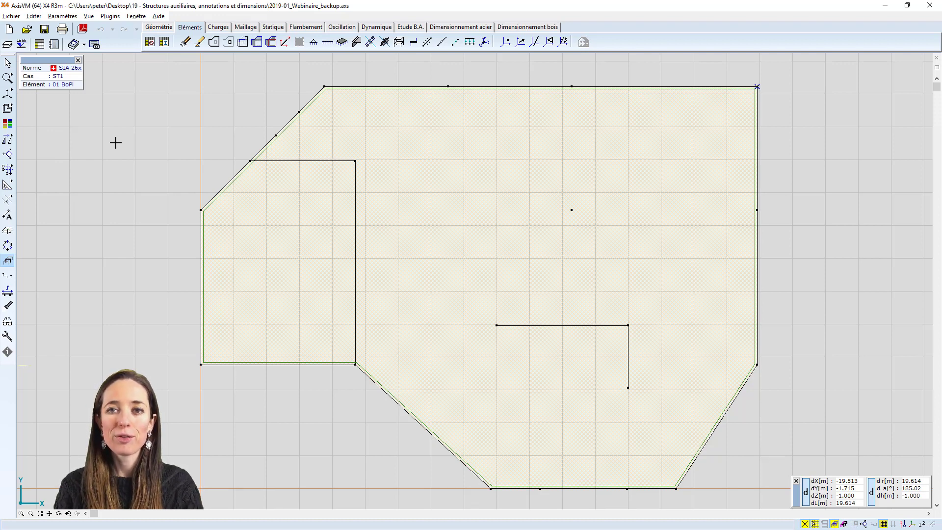
Draw two crossing geometry lines over the slab, from its upper-left vertex to the lower-left vertex and from the upper-right corner to the inner corner
click(161, 28)
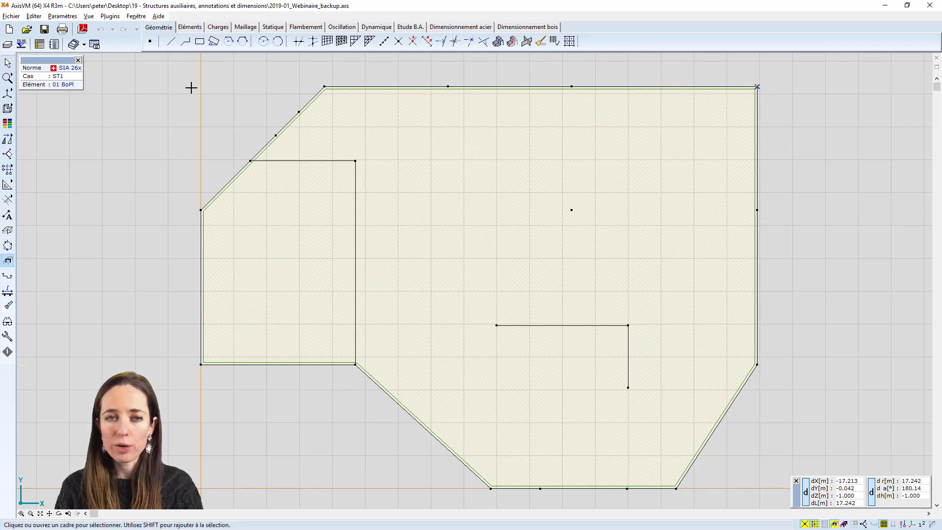
click(175, 46)
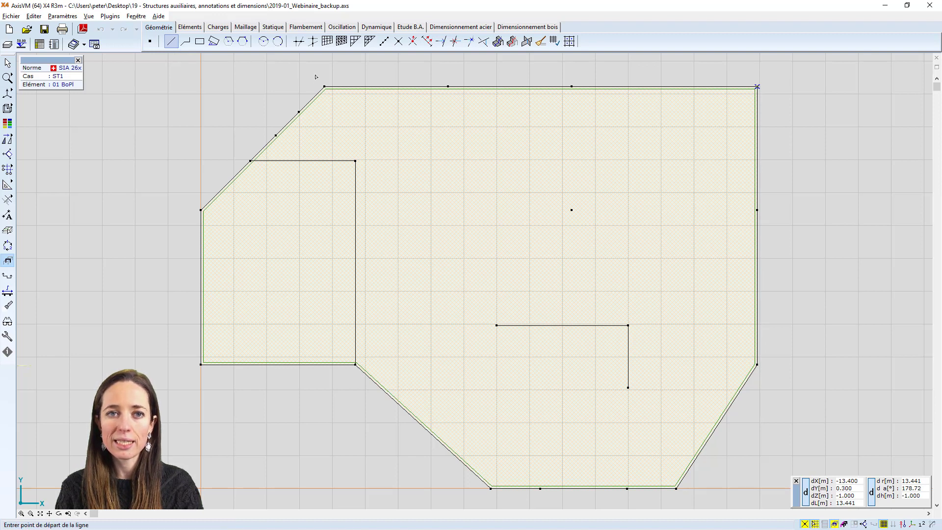
click(324, 87)
click(491, 488)
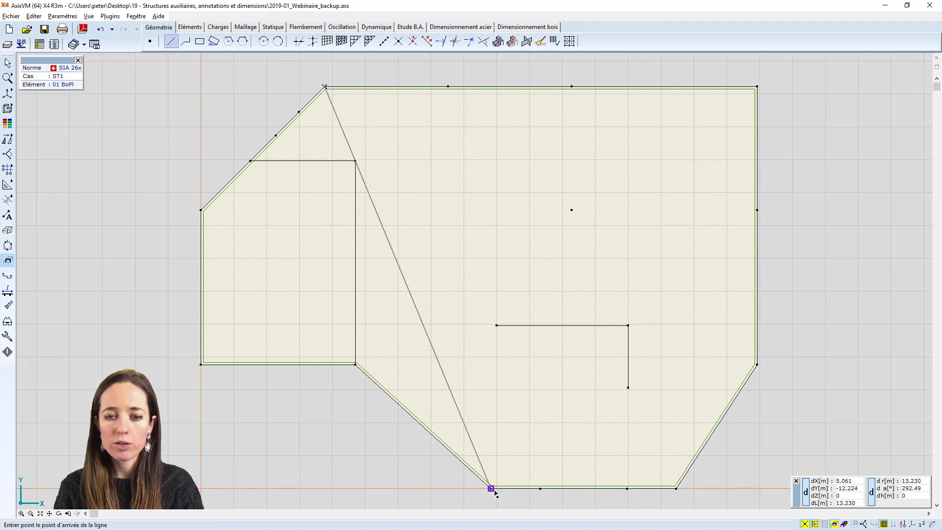
click(757, 86)
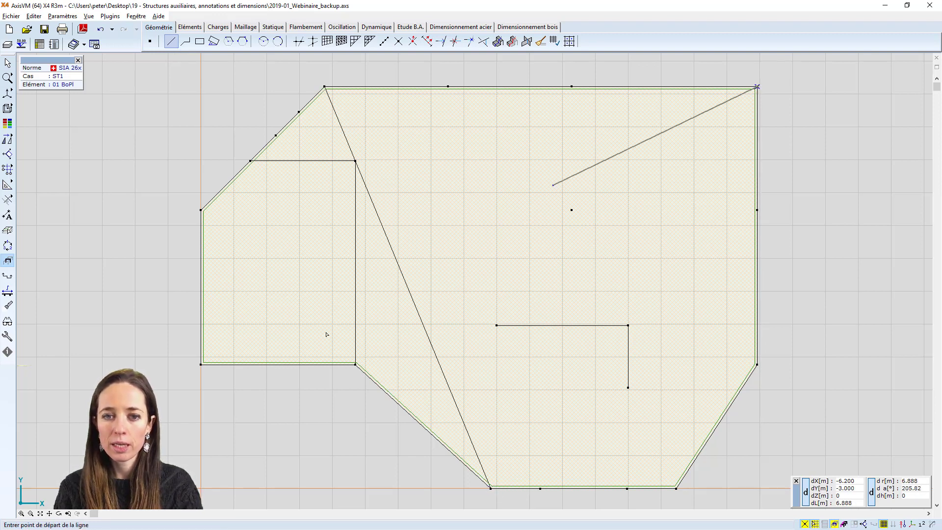
click(355, 364)
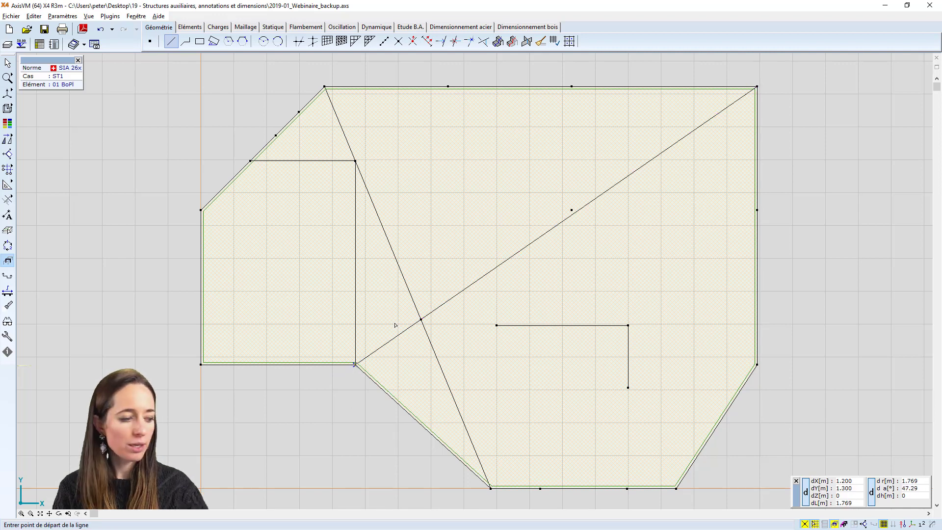
key(Escape)
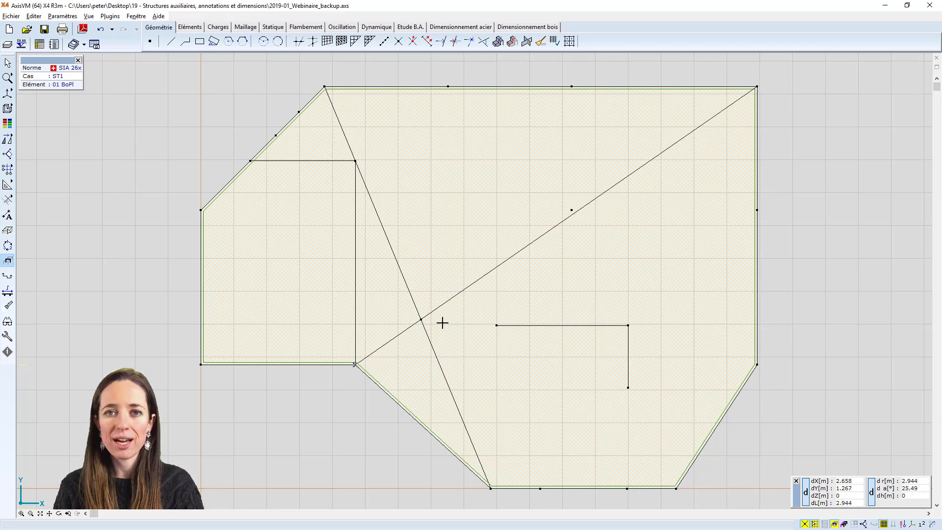
Delete the unused geometry lines and nodes from the model
click(540, 41)
click(506, 293)
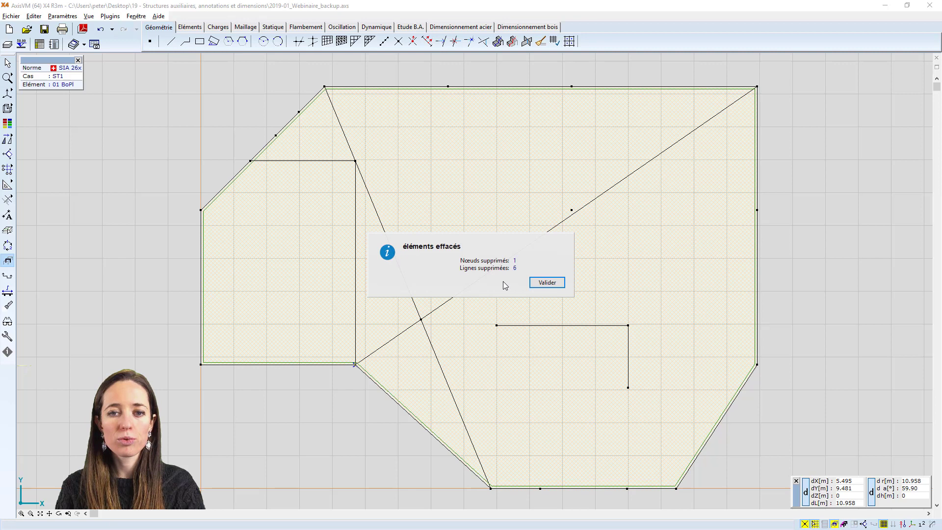
click(549, 284)
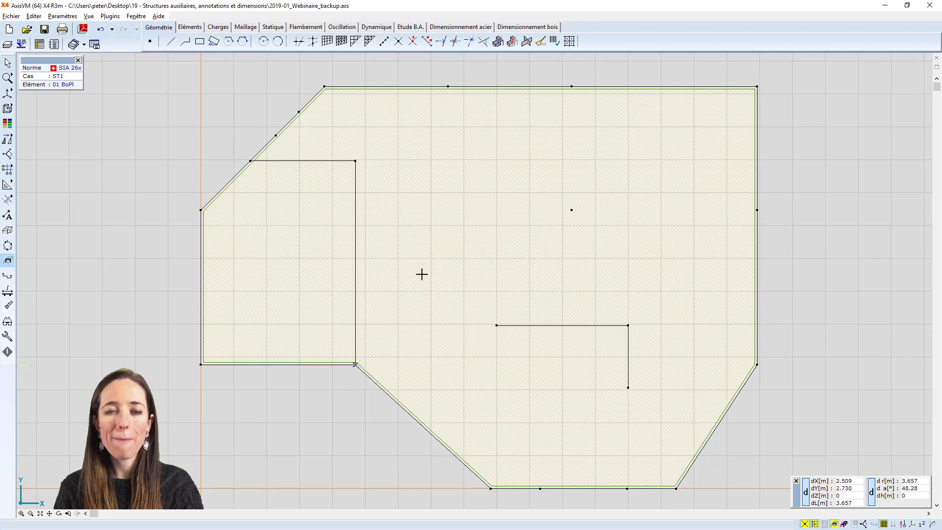
Create a new AxisVM layer in the layer manager and set its colour to red
click(7, 45)
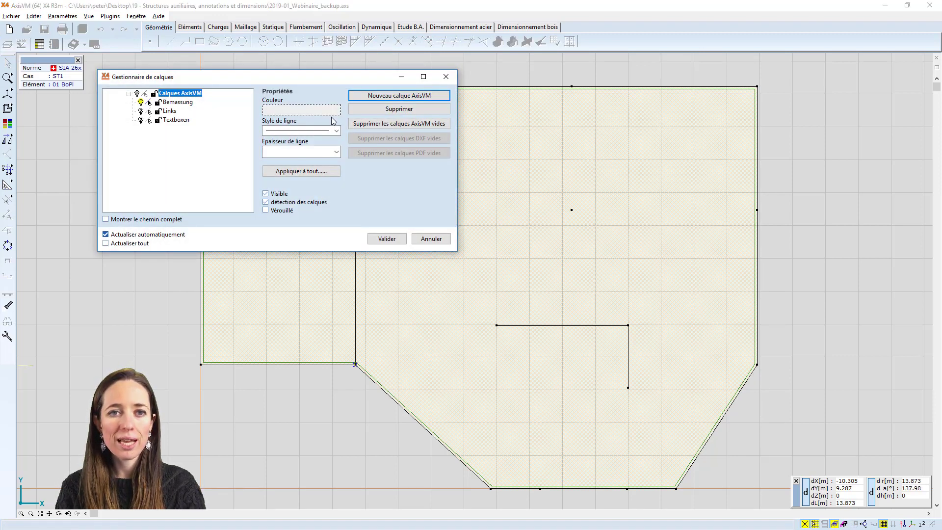
click(381, 100)
click(298, 111)
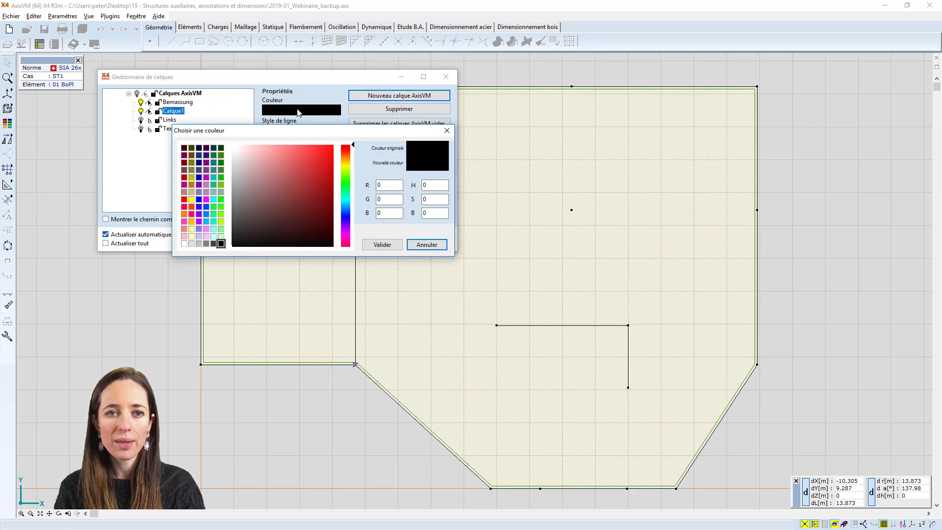
click(329, 160)
click(382, 244)
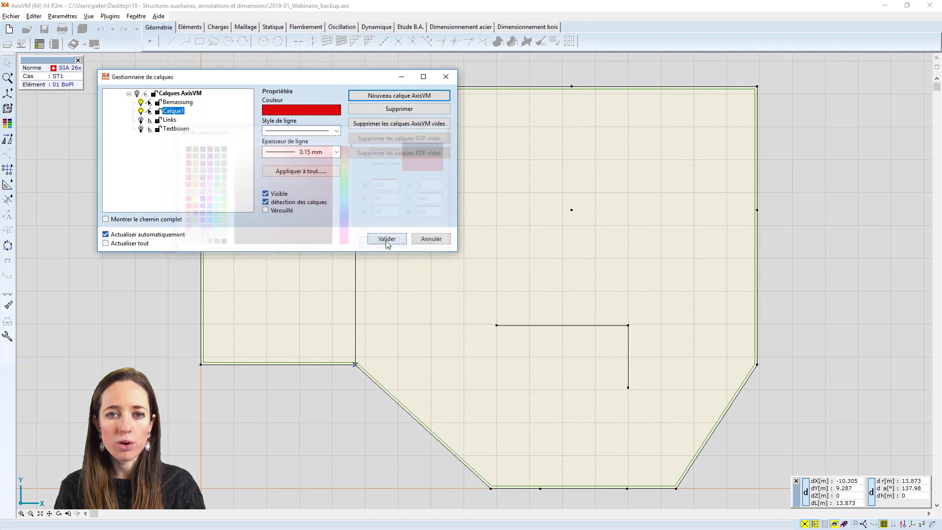
Give the new layer a dash-dot line style and a 0.30 mm line thickness, and apply the layer settings
click(321, 131)
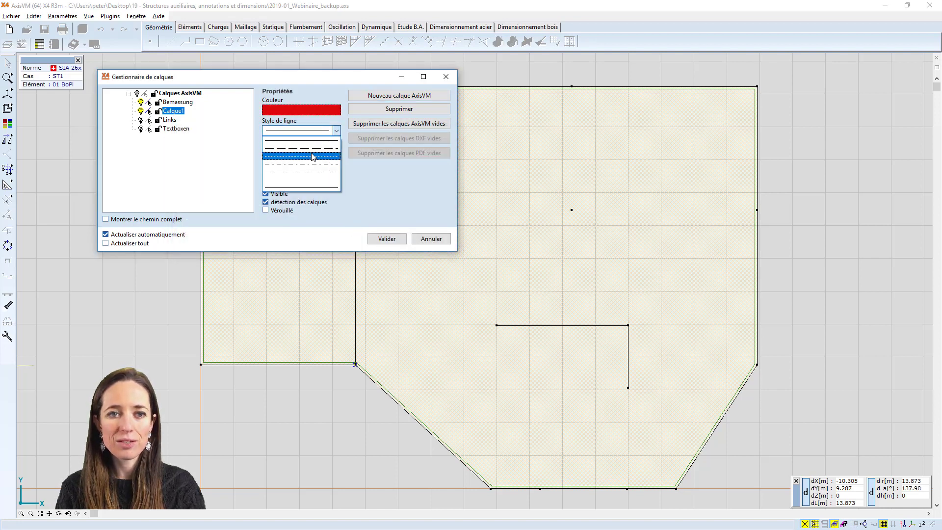
click(311, 165)
click(310, 153)
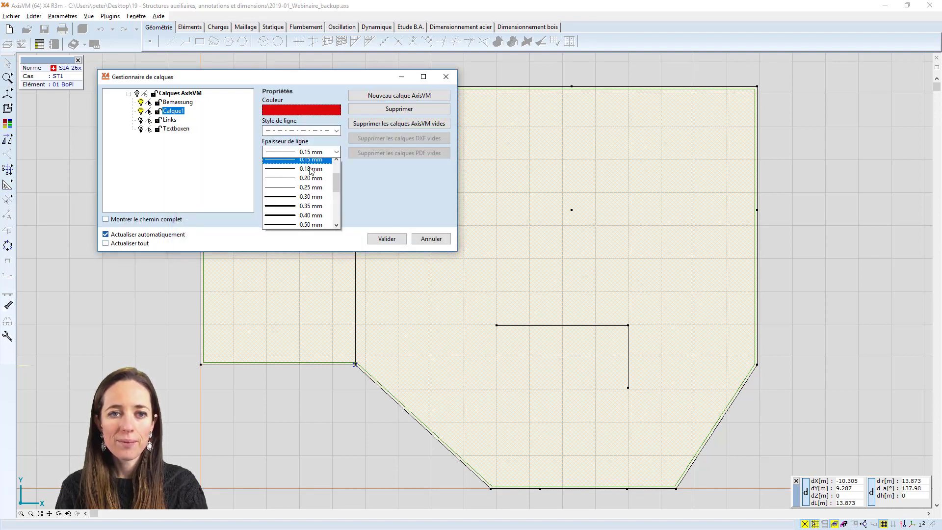
click(310, 186)
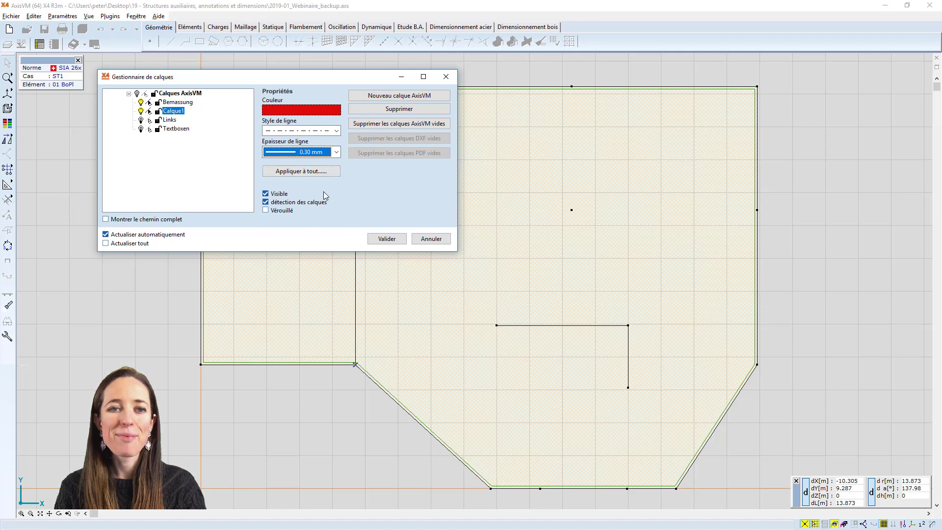
click(382, 238)
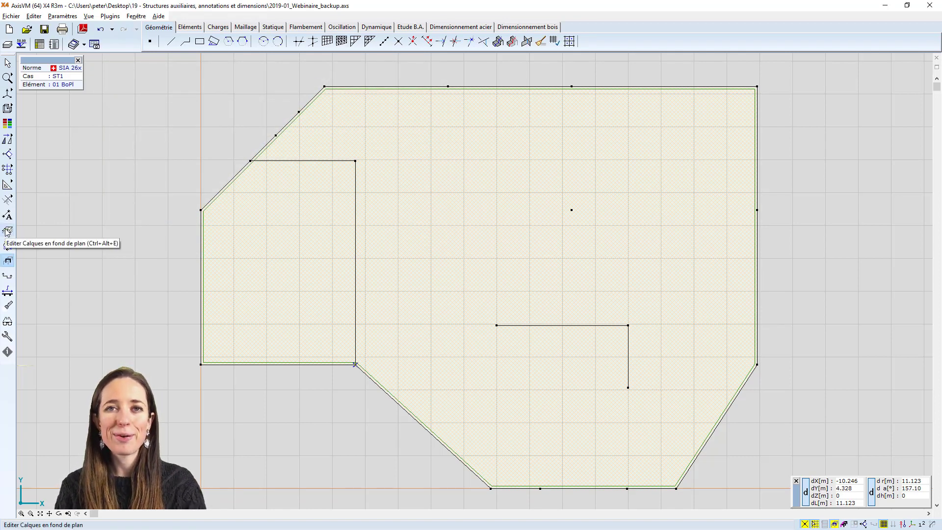
Start editing the background layers and make Calque1 the current drawing layer
click(8, 232)
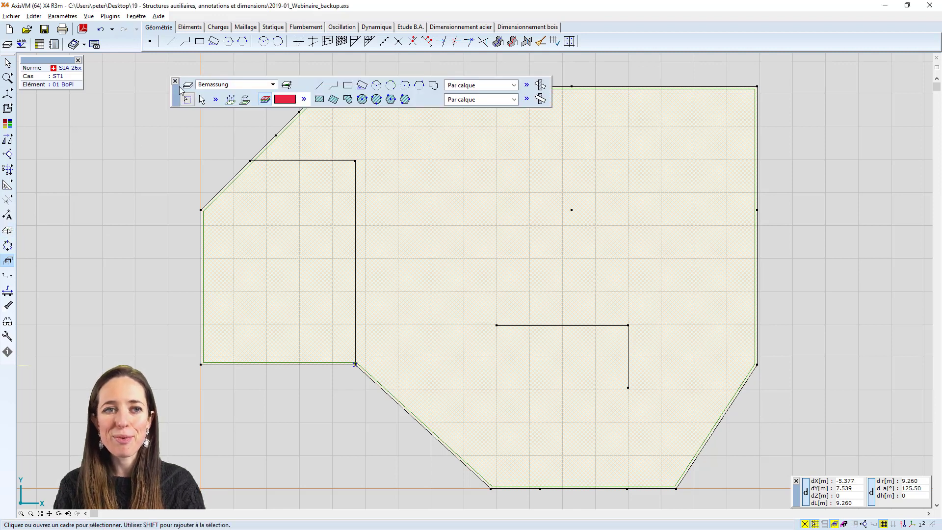
click(211, 66)
click(216, 99)
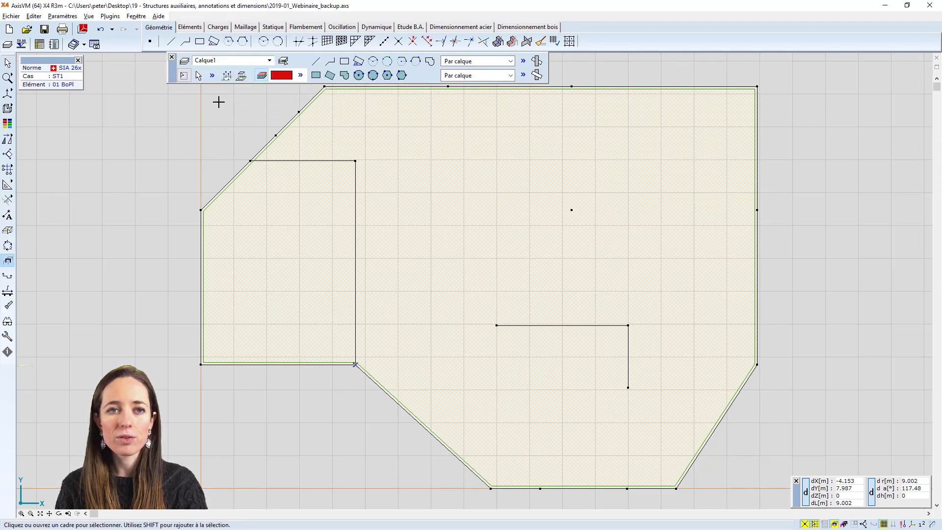
Draw two rectangles on Calque1 in the upper part of the slab, the larger one ending at the isolated interior node
middle_drag(305, 116, 318, 153)
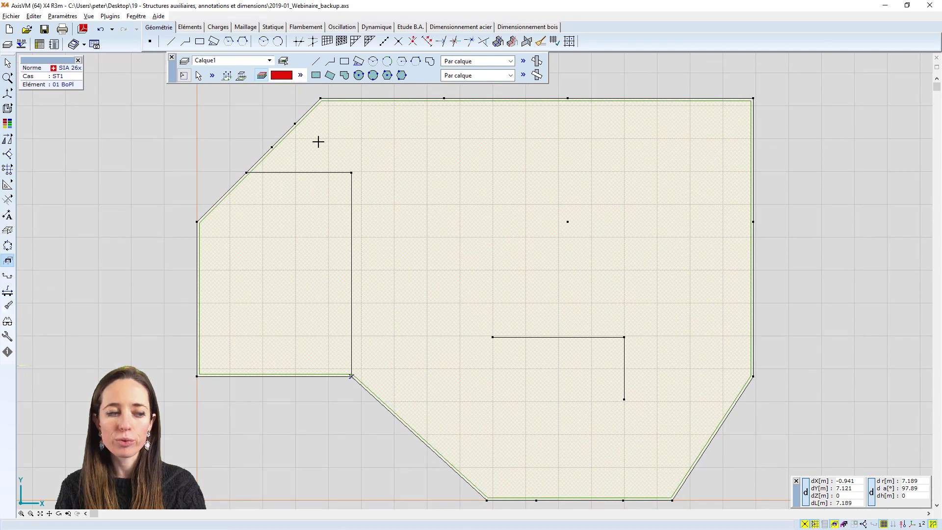
click(344, 62)
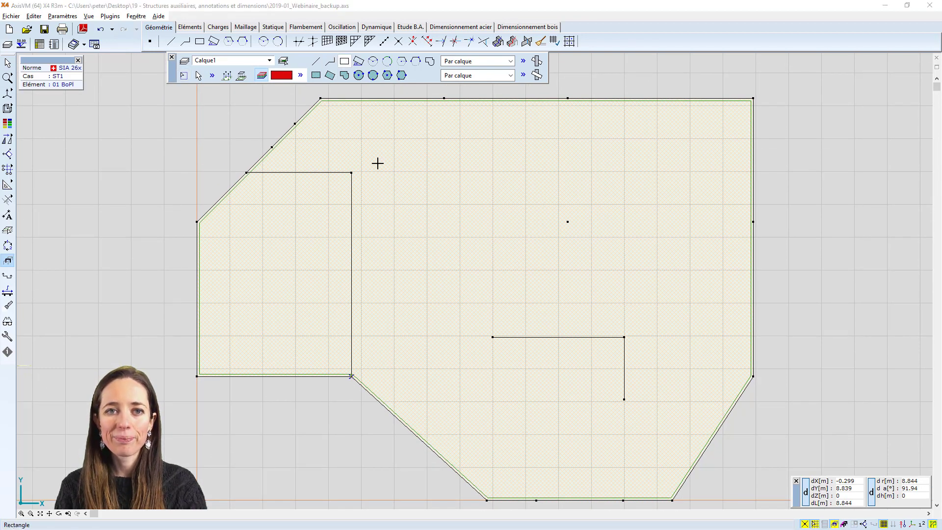
click(407, 218)
click(500, 149)
click(709, 133)
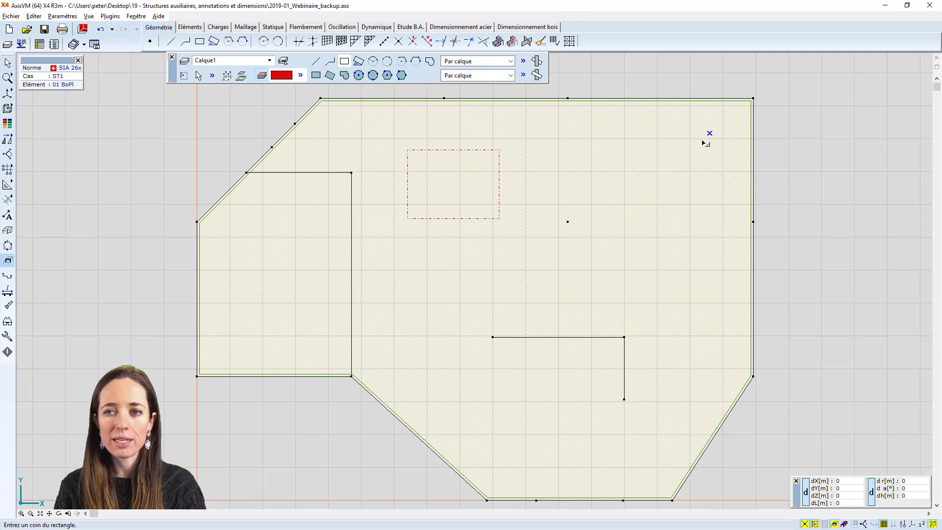
click(568, 222)
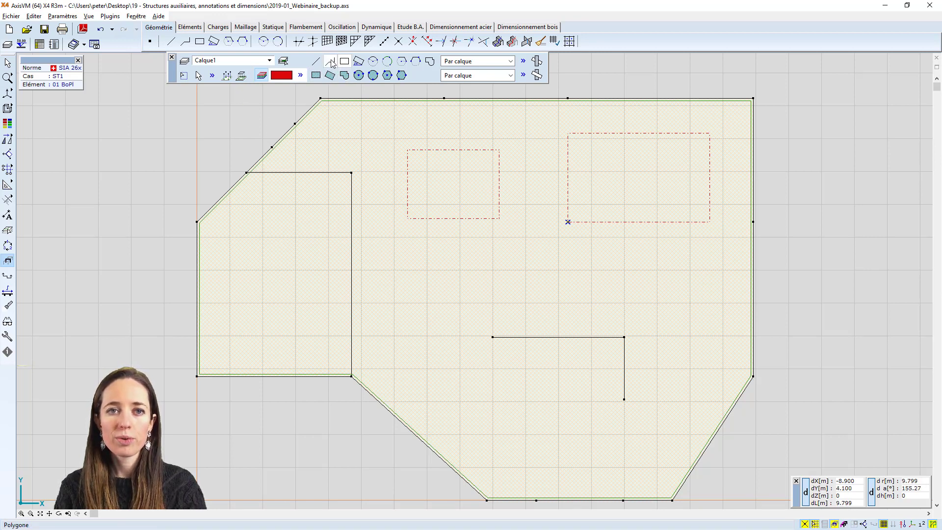
Draw two roof-like lines joining the smaller rectangle's upper corners to the node on the slab's upper edge
click(315, 60)
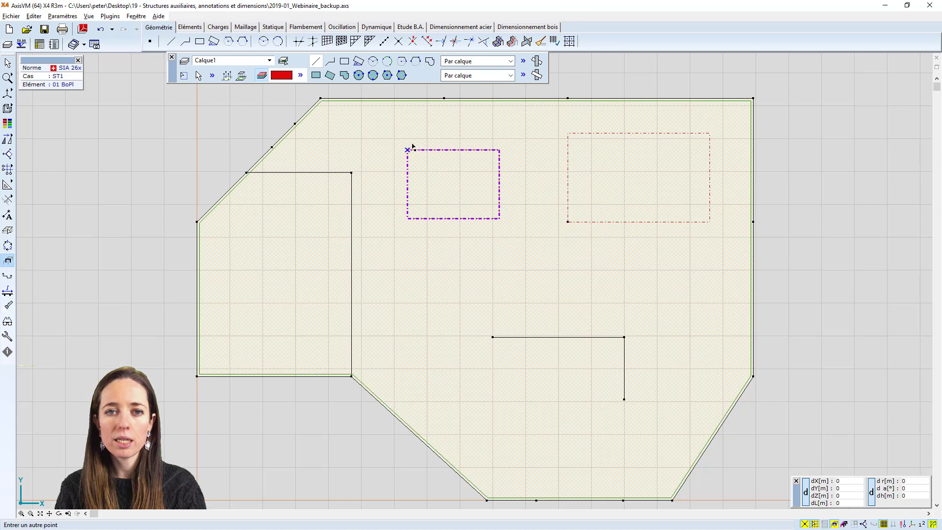
click(444, 99)
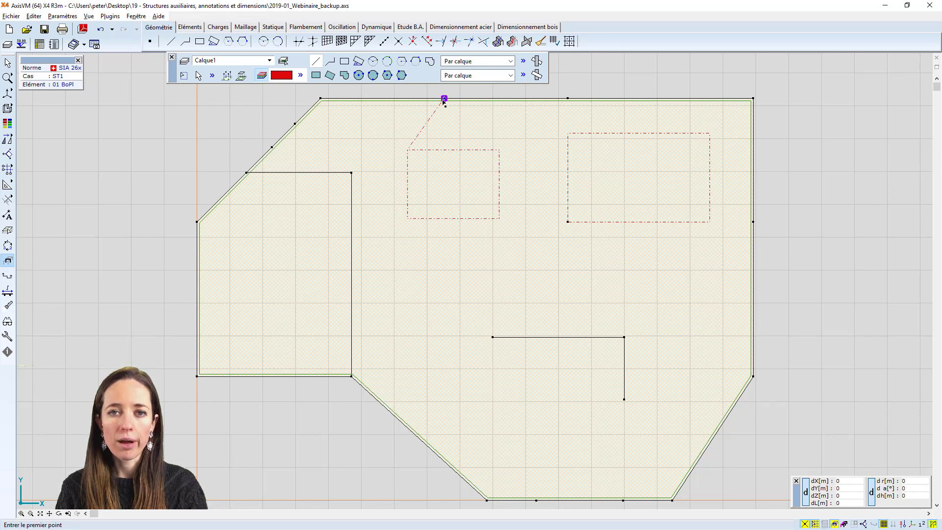
click(498, 150)
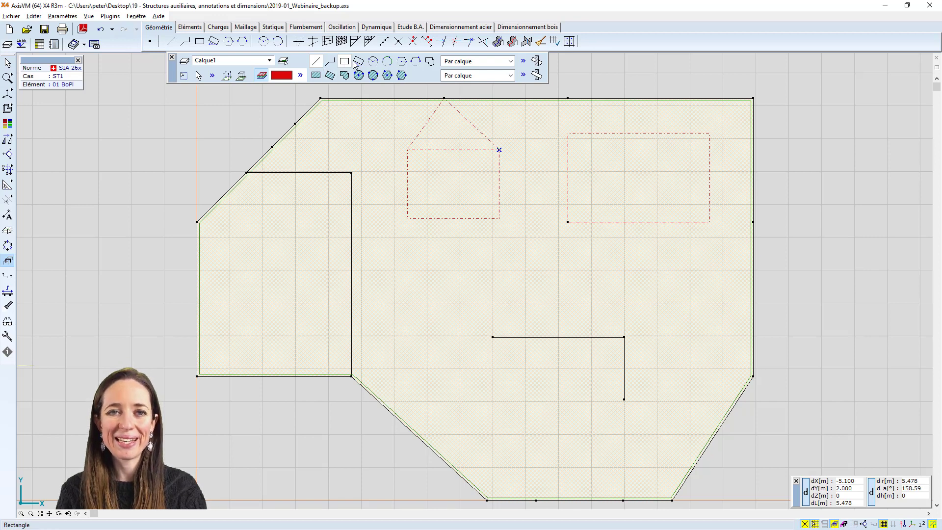
Draw an arc of about 54° centred below the smaller rectangle and ending on that rectangle's right side
click(373, 61)
click(469, 291)
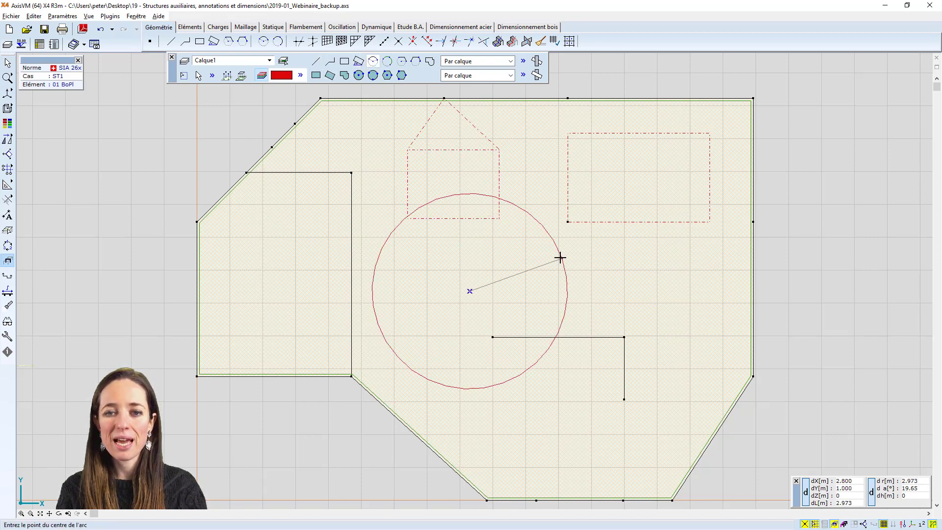
click(555, 264)
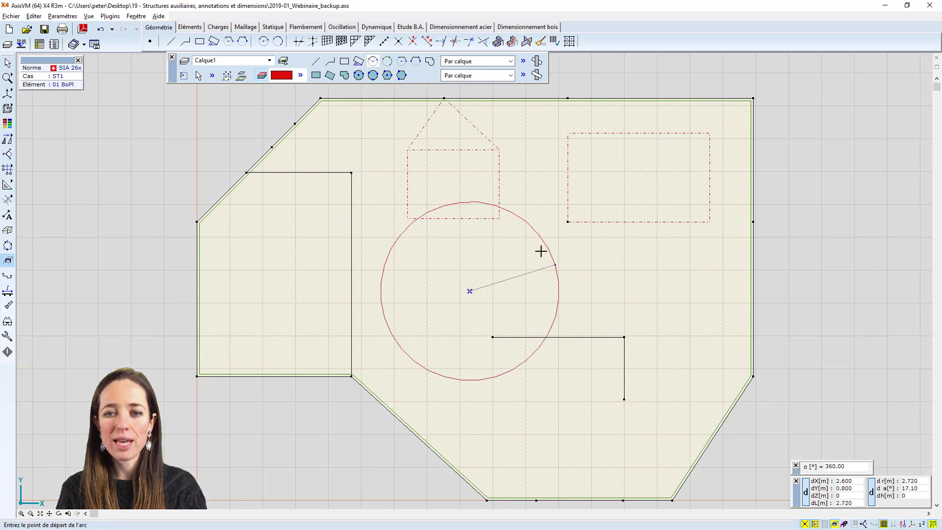
click(499, 210)
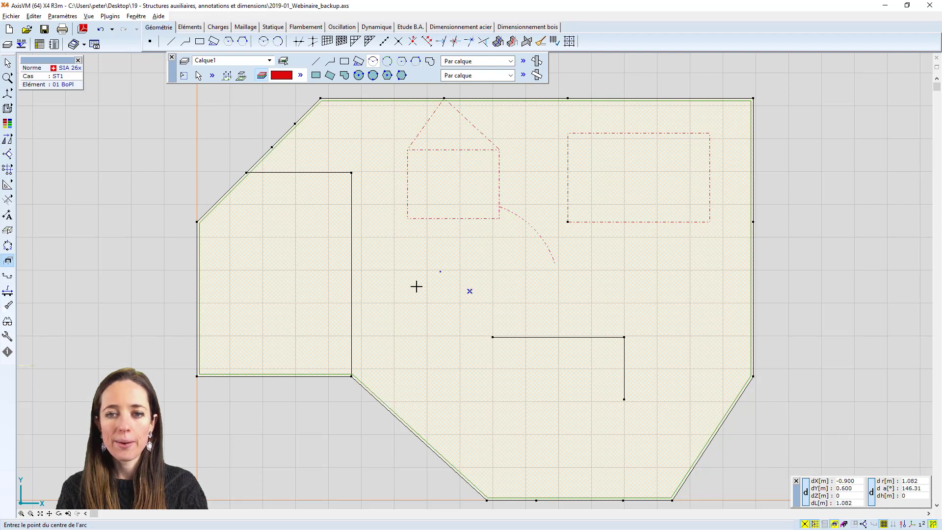
Draw a filled rectangle from the slab's inner corner to the node where the interior line meets the sloping edge
click(316, 75)
click(351, 376)
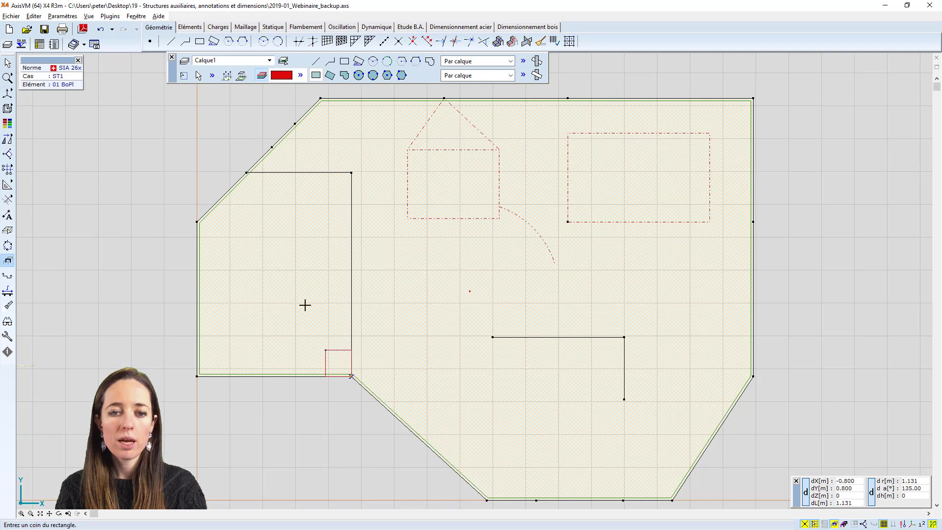
click(246, 172)
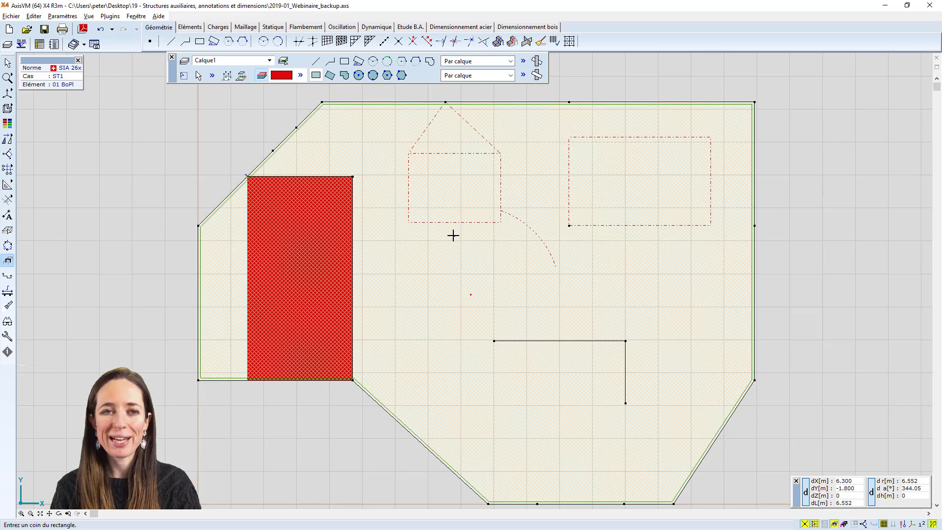
key(Escape)
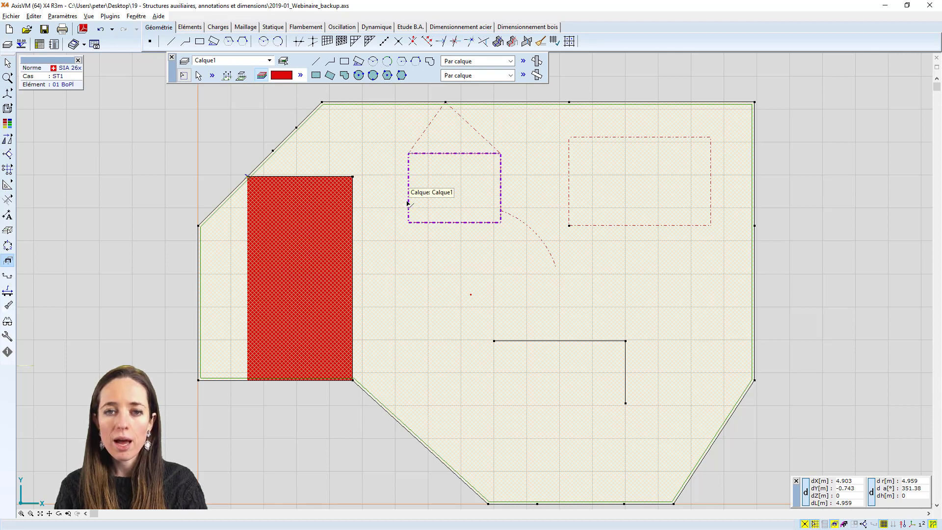
Move the smaller dash-dot rectangle about 0.9 m in the negative X direction
mouse_move(408, 203)
mouse_down()
mouse_move(419, 205)
mouse_move(409, 202)
mouse_up()
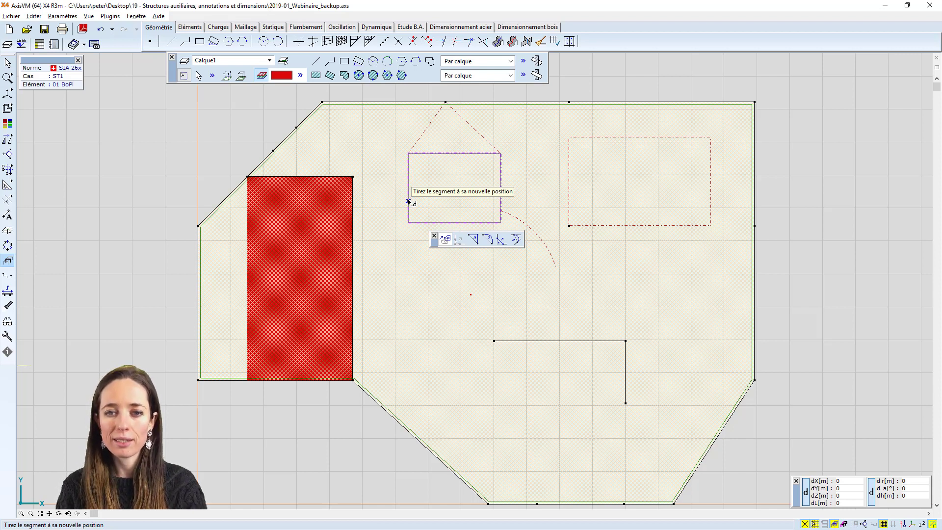
drag(409, 202, 379, 199)
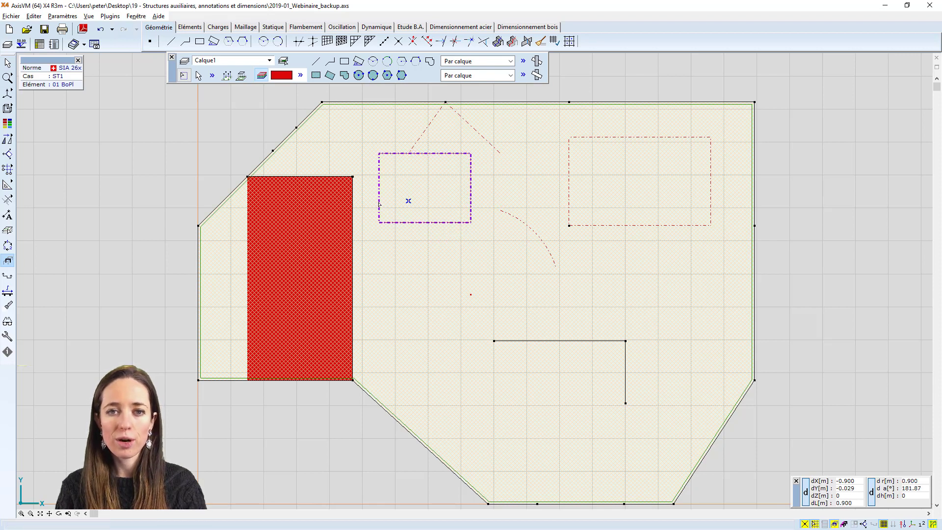
Give the right-hand roof-like line its own green colour and a solid line style instead of the layer's settings
scroll(447, 212, down, 1)
double_click(480, 153)
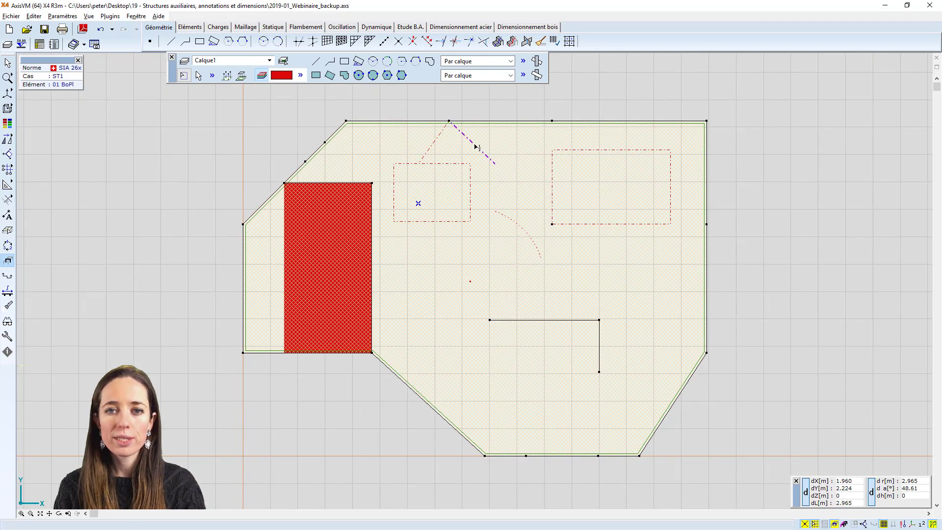
drag(379, 161, 480, 183)
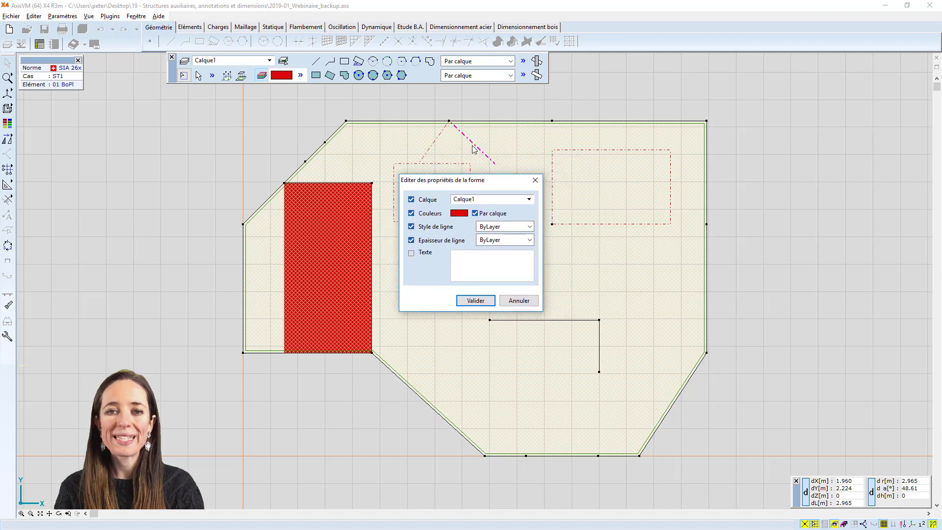
click(456, 215)
click(220, 177)
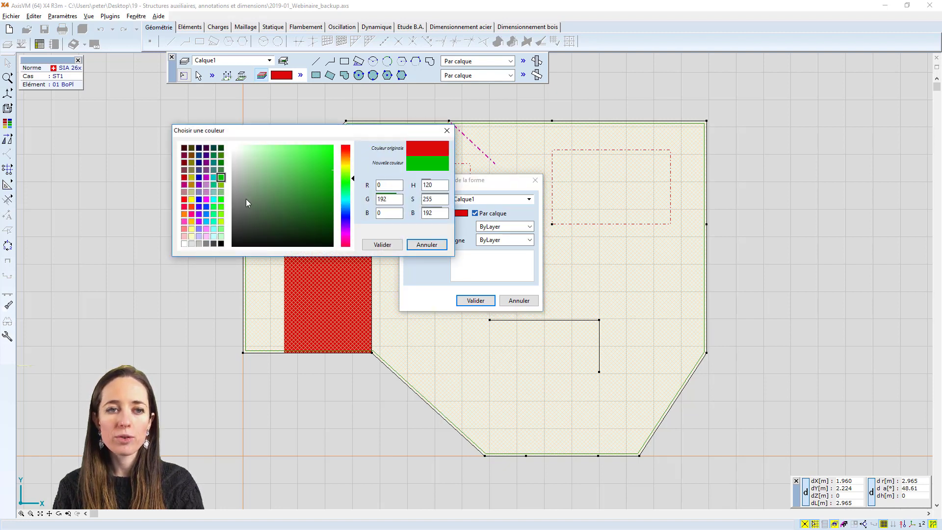
click(382, 245)
click(506, 227)
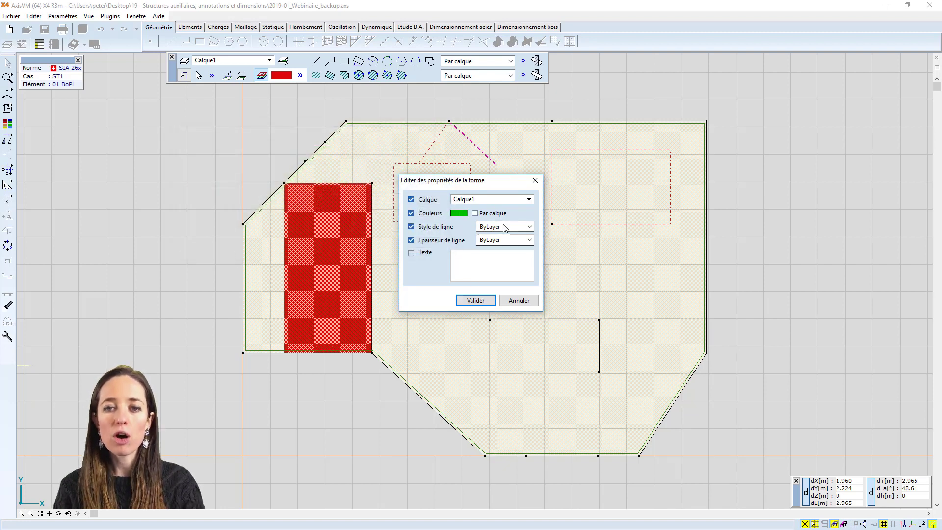
click(503, 241)
click(479, 300)
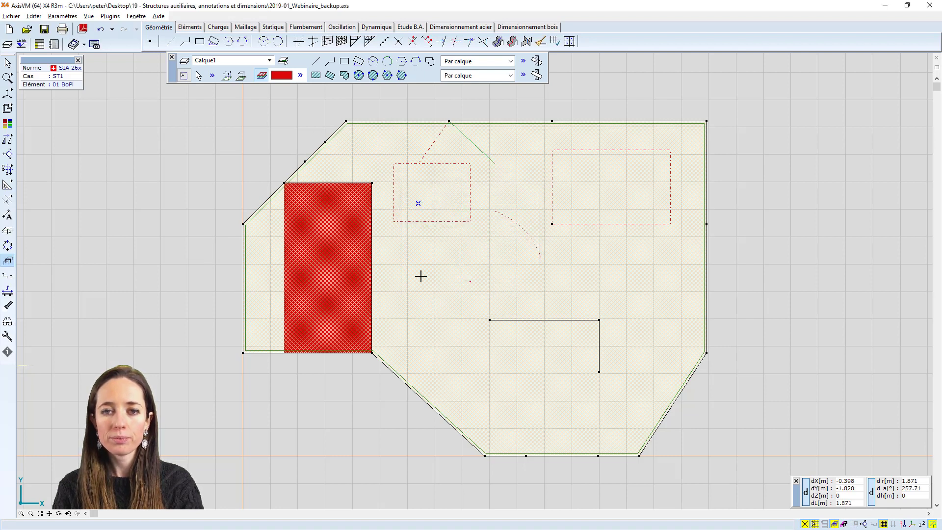
Set the green roof-like line's thickness to 1.06 mm
click(481, 150)
click(487, 238)
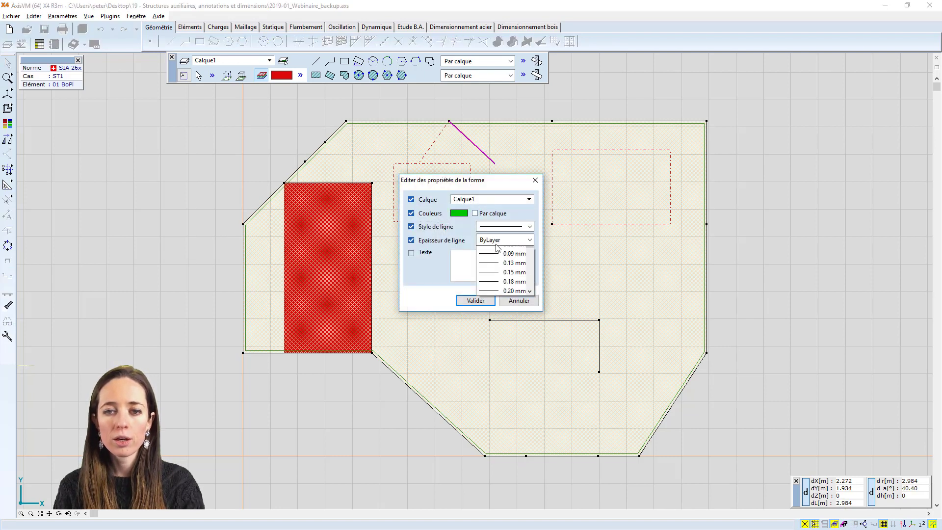
scroll(503, 270, down, 5)
click(504, 269)
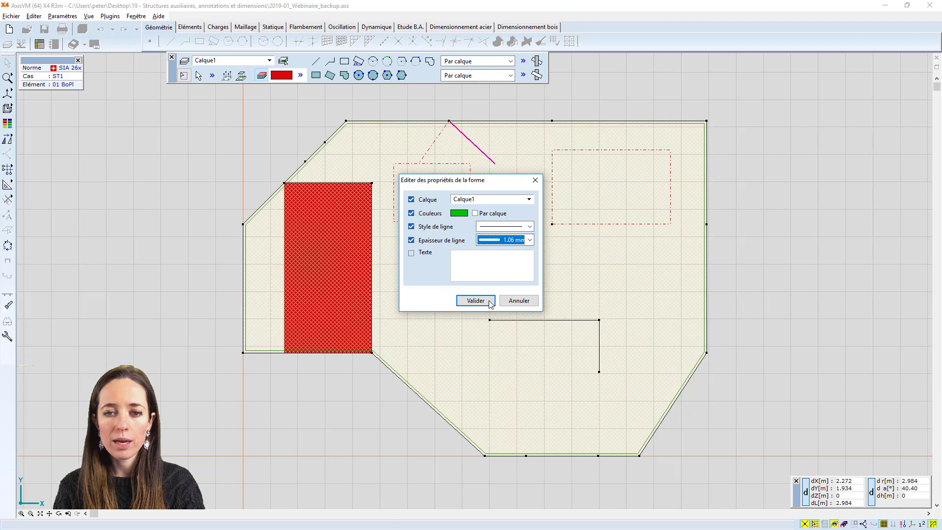
click(472, 300)
middle_drag(490, 154, 492, 164)
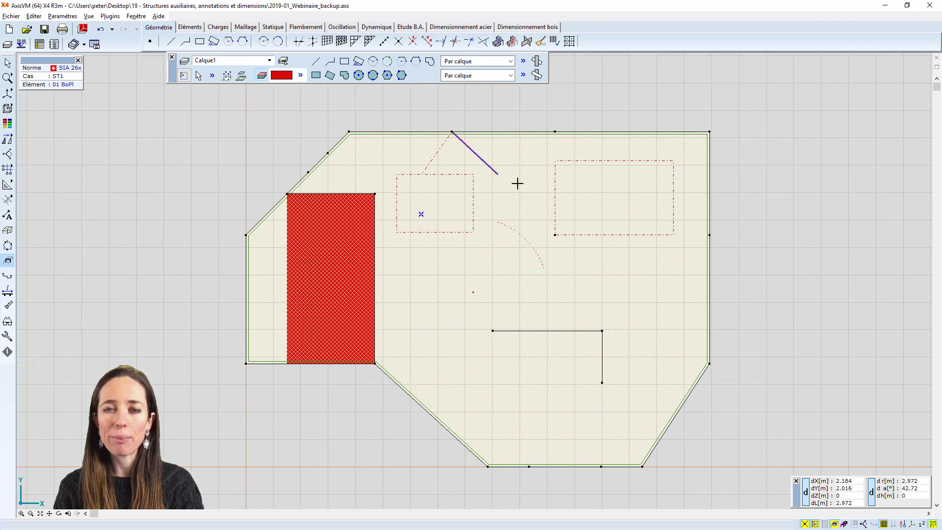
middle_drag(545, 211, 544, 204)
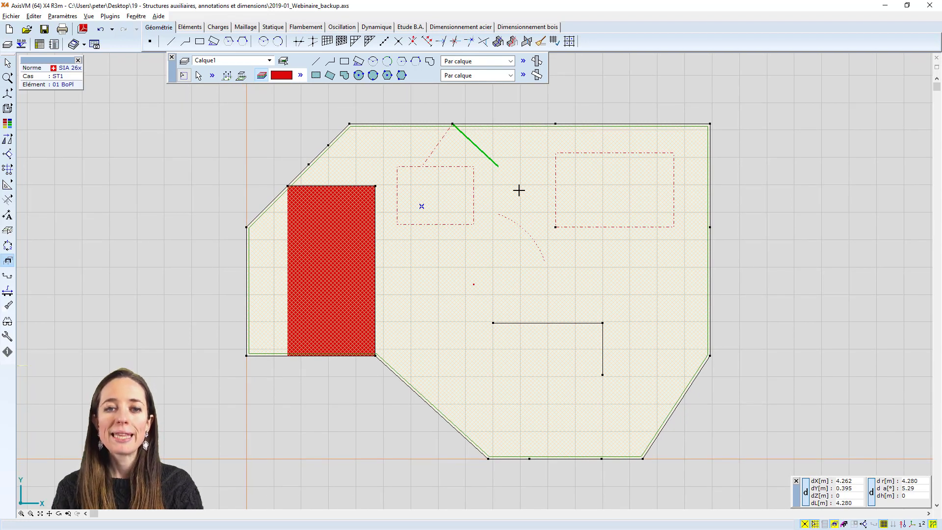
Set the colour of layer Calque1 to magenta
click(185, 61)
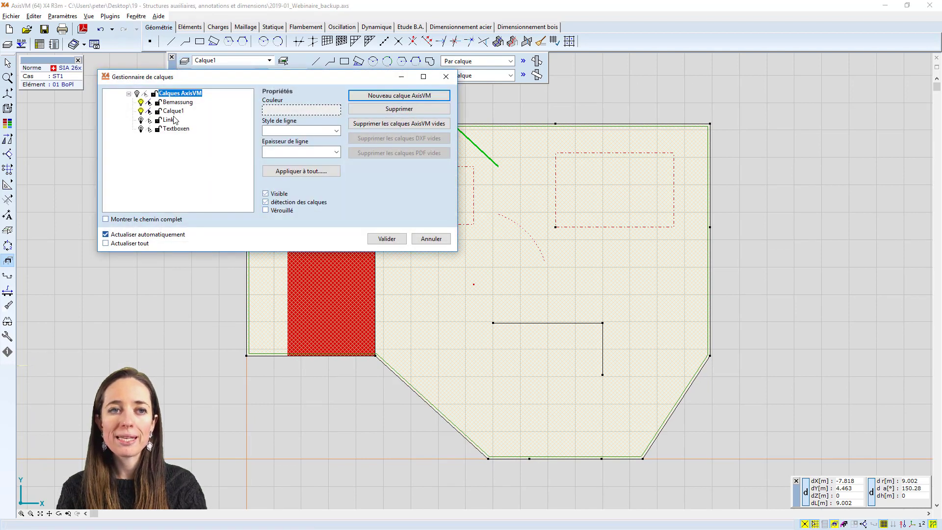
click(173, 111)
click(324, 110)
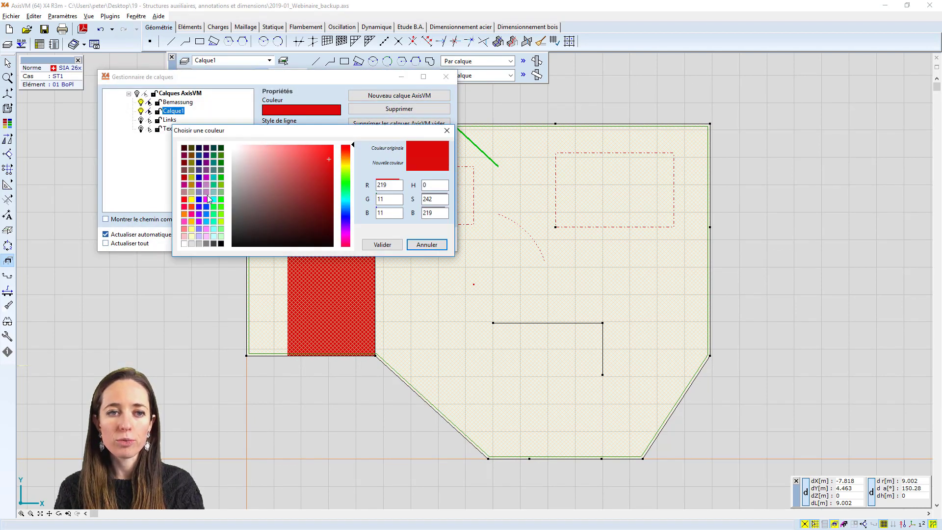
click(206, 199)
click(385, 244)
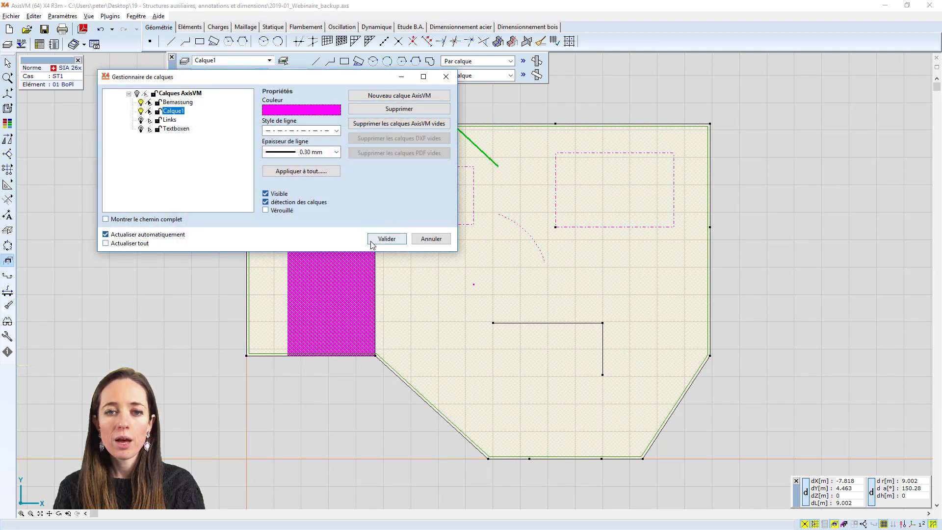
click(379, 237)
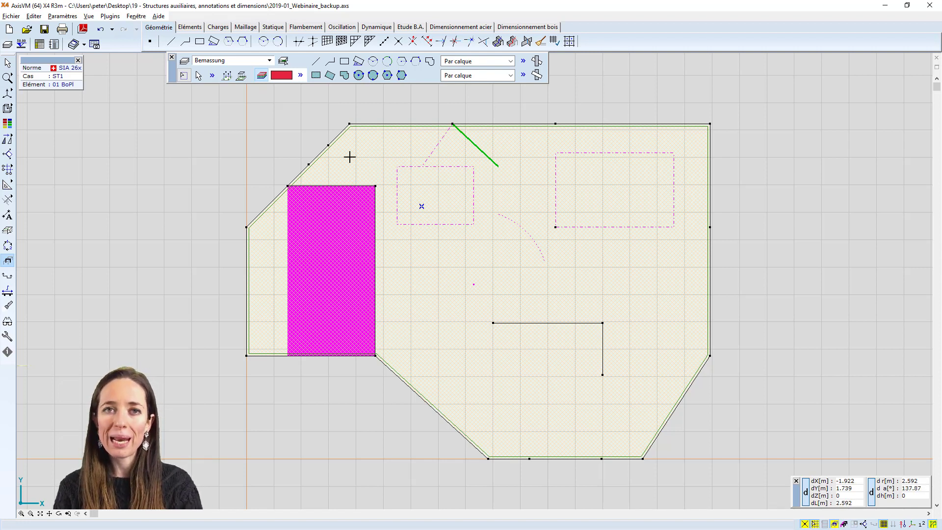
Apply Calque1's colour, line style and line thickness to all elements on that layer
click(185, 61)
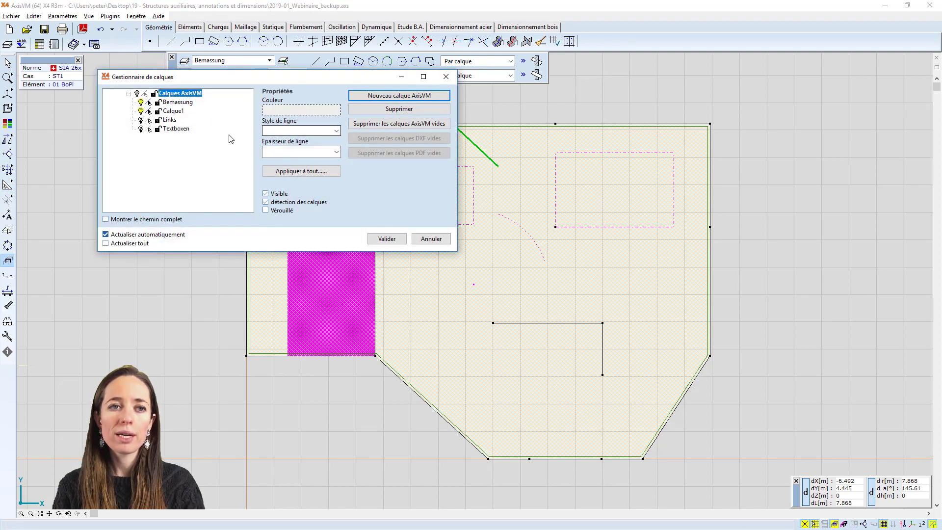
click(173, 110)
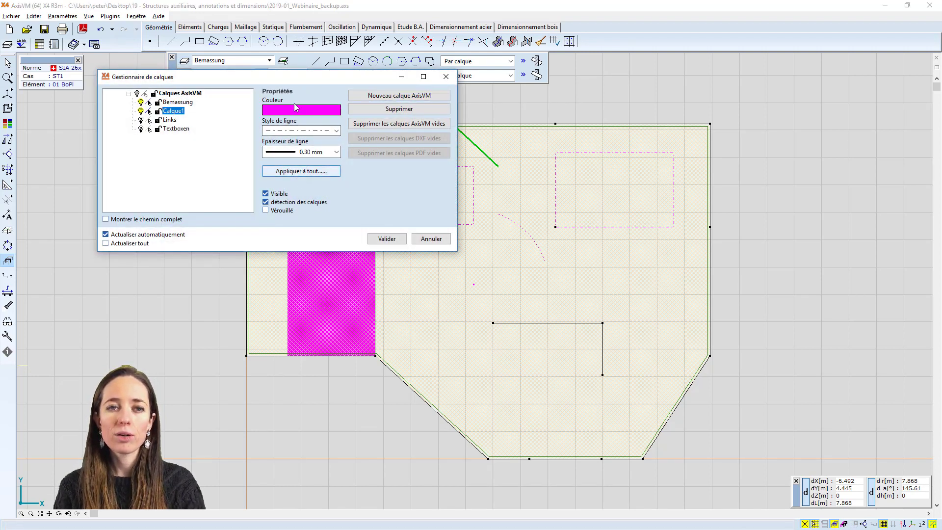
click(284, 172)
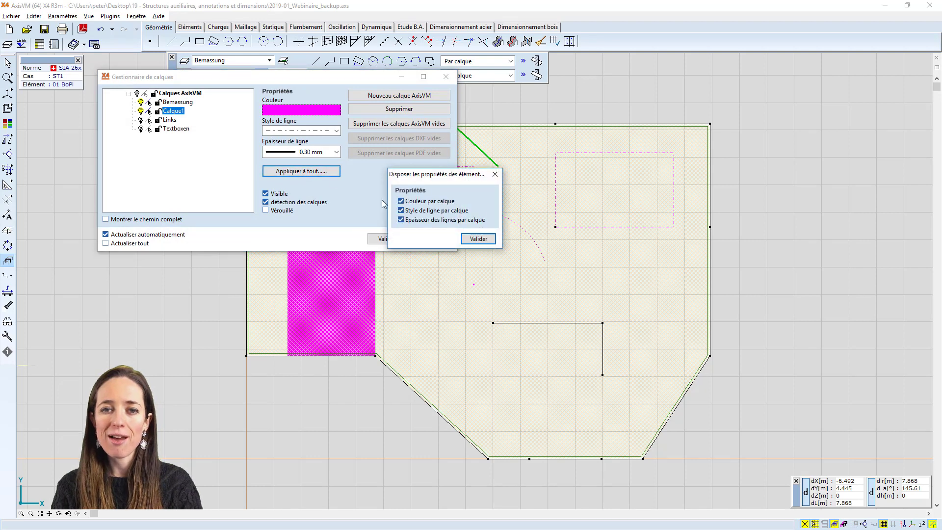
click(478, 239)
click(385, 239)
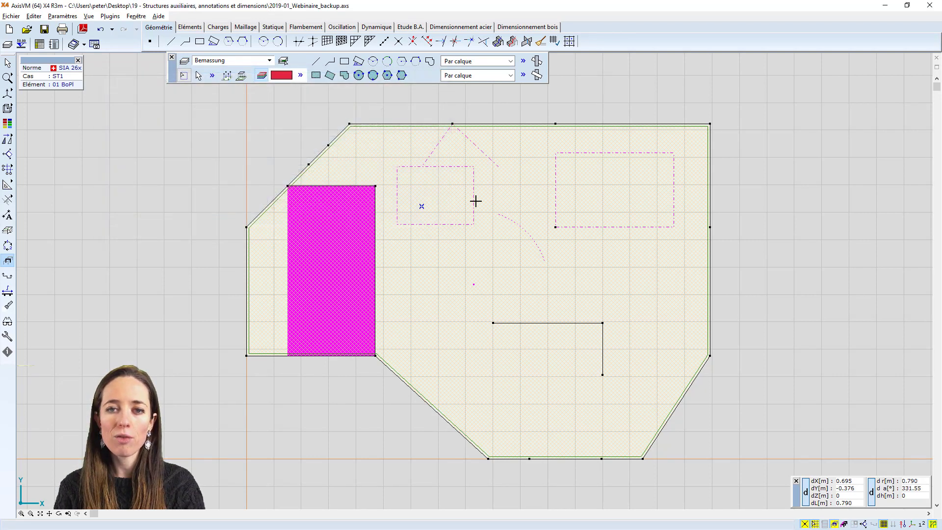
mouse_move(482, 152)
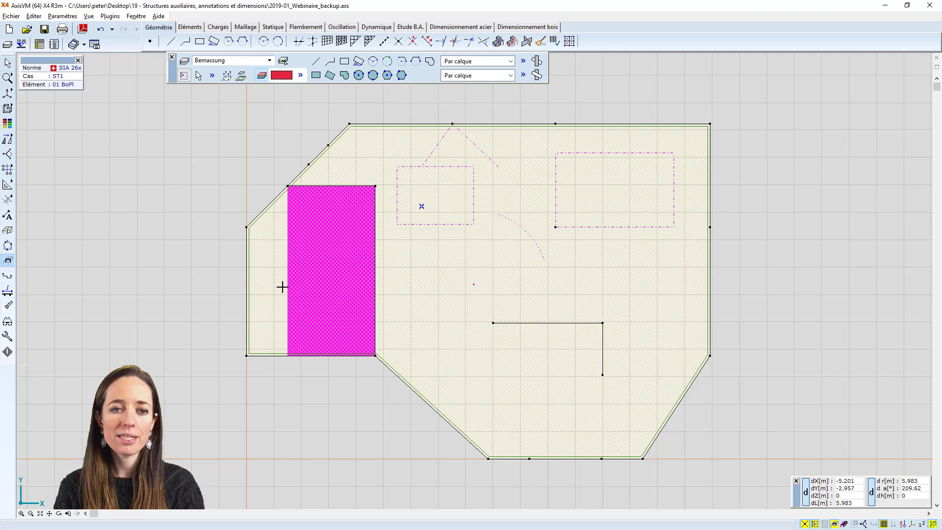
Insert two points on the filled rectangle's left side, at the slab's lower-left corner and at the lower end of its sloping edge
drag(288, 289, 275, 296)
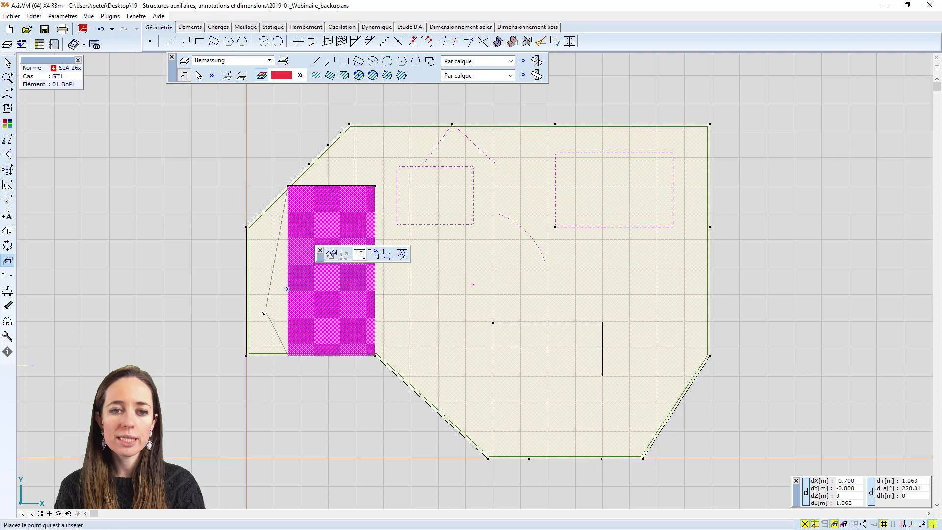
click(248, 355)
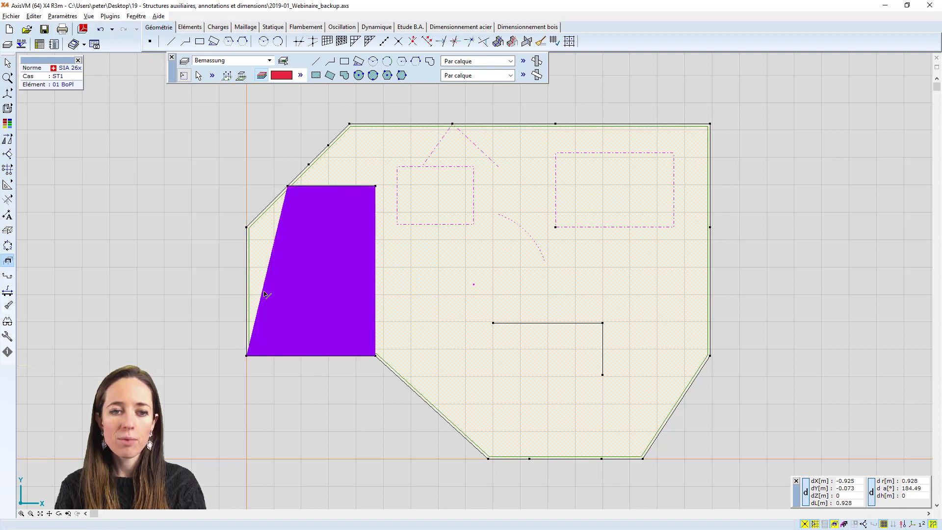
click(262, 291)
click(247, 228)
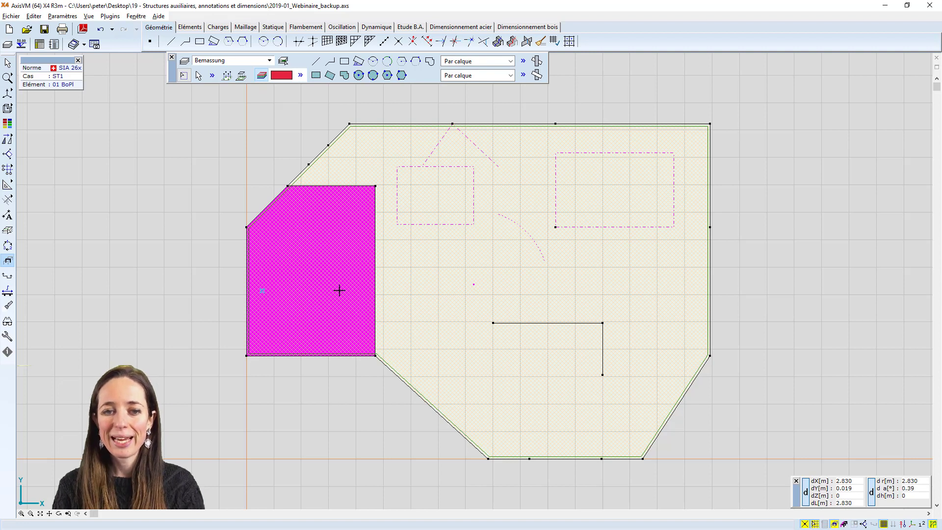
Create a new AxisVM layer with a bright green colour and a line thickness of 0.30 mm
scroll(438, 302, down, 1)
scroll(438, 302, up, 1)
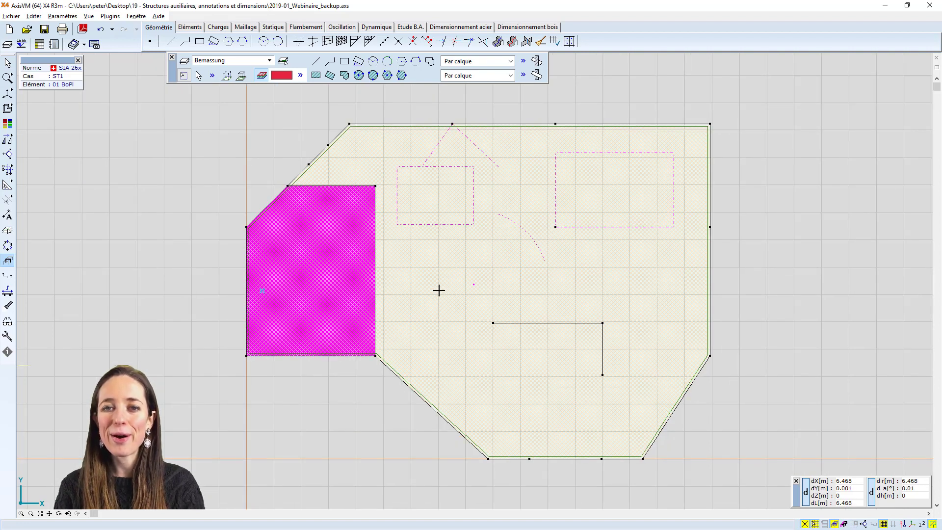
middle_drag(439, 292, 415, 295)
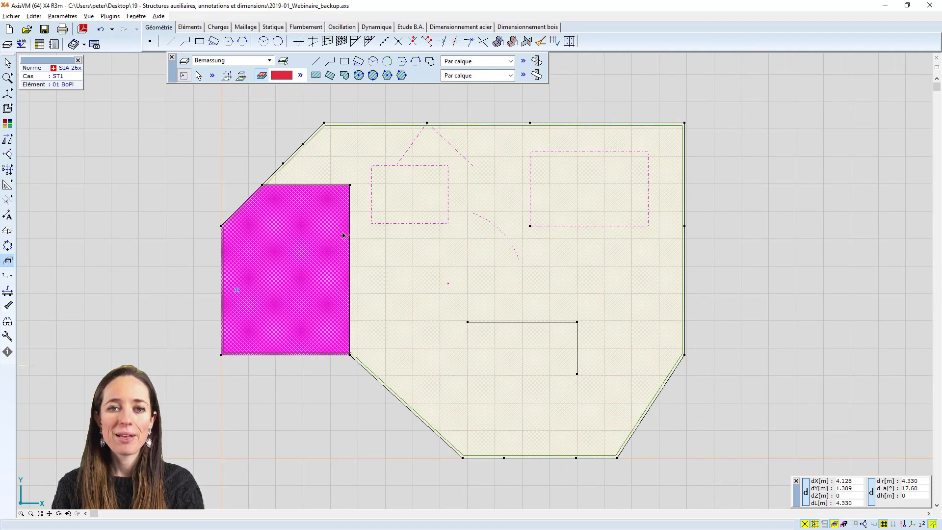
click(185, 74)
click(173, 111)
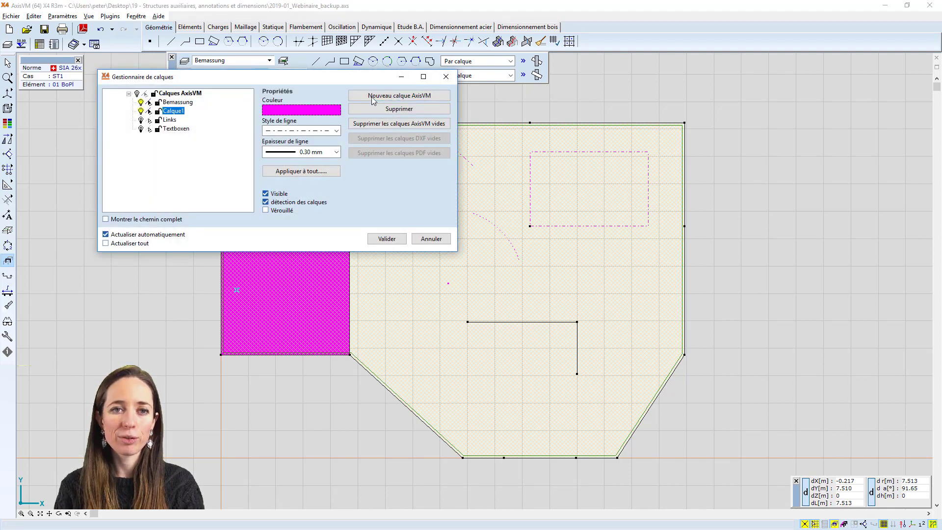
click(391, 97)
click(323, 110)
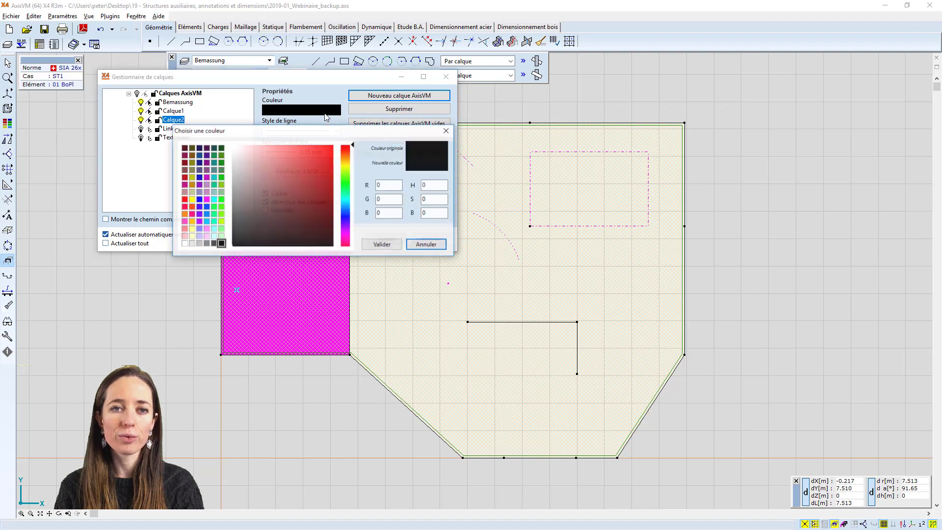
click(307, 156)
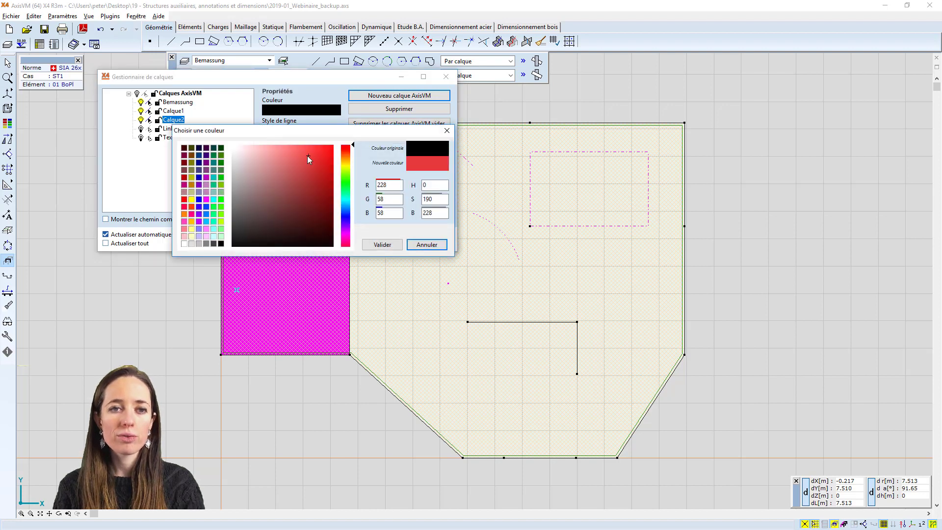
click(221, 199)
click(383, 245)
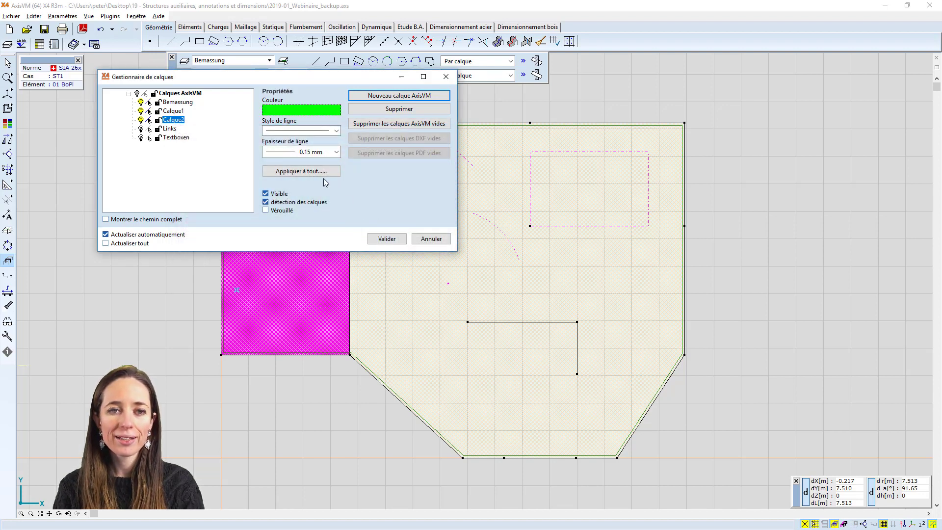
click(305, 152)
click(315, 202)
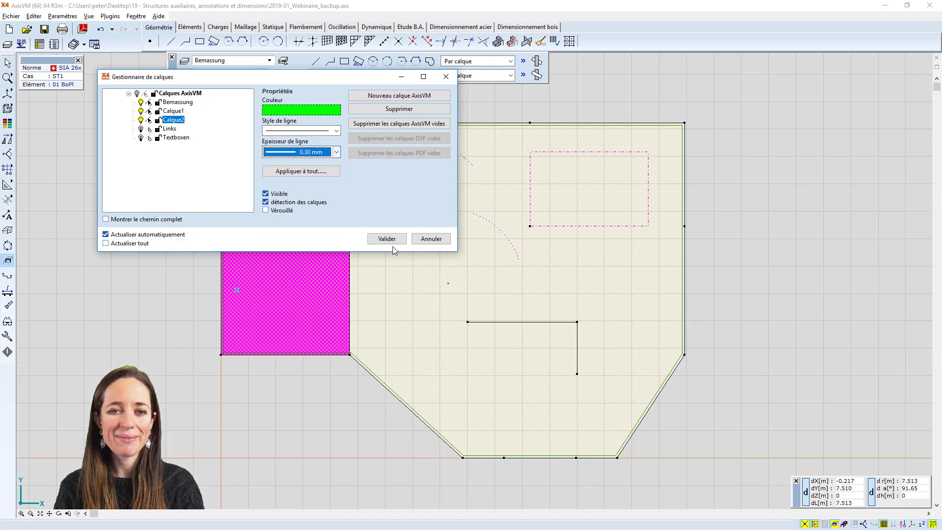
click(392, 240)
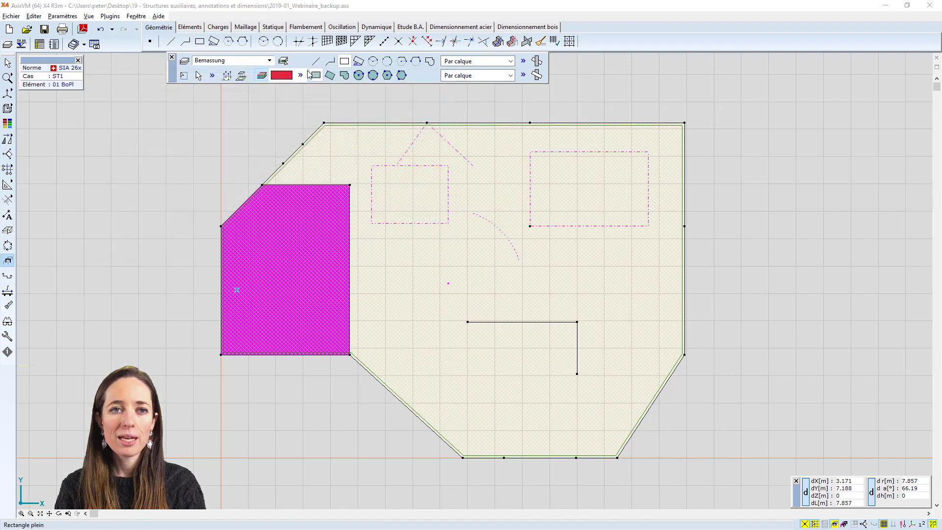
Draw three unfilled rectangles on layer Calque2: one above, one to the right of and one below the L-shaped interior line
click(269, 60)
double_click(227, 75)
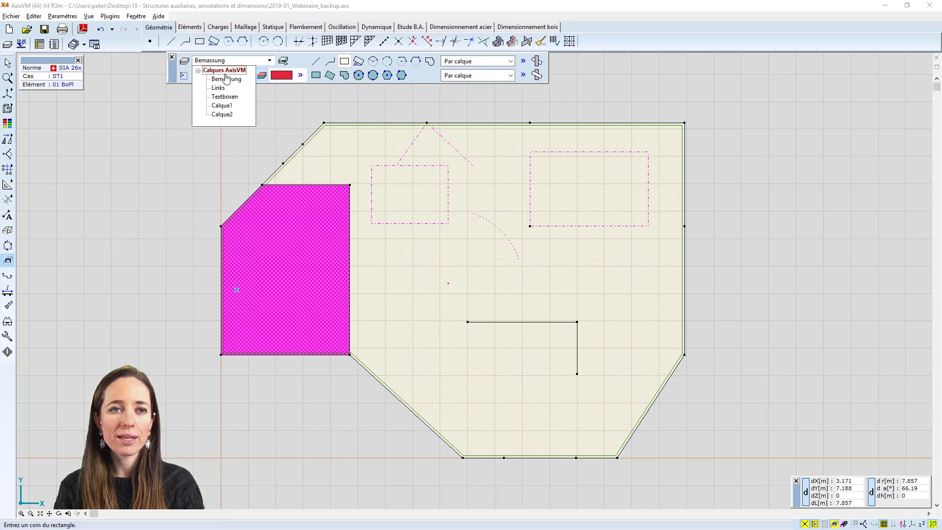
click(226, 114)
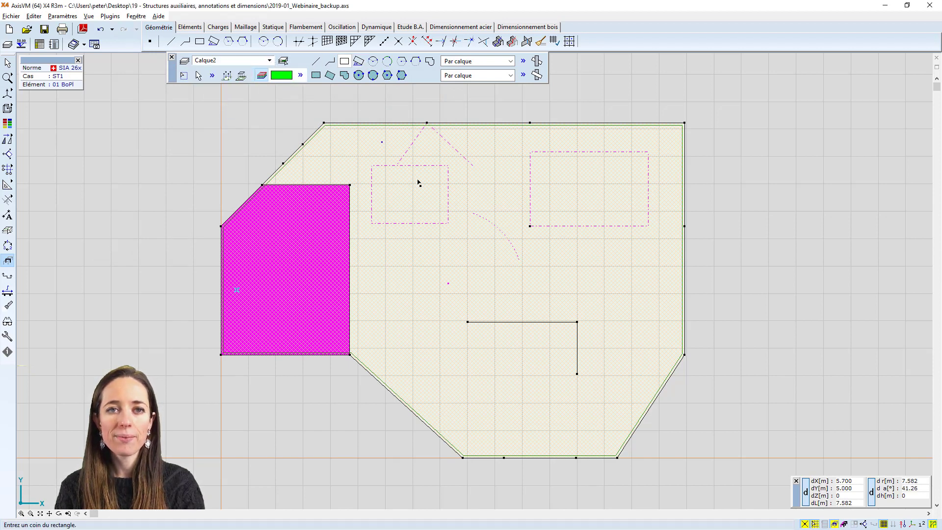
click(461, 268)
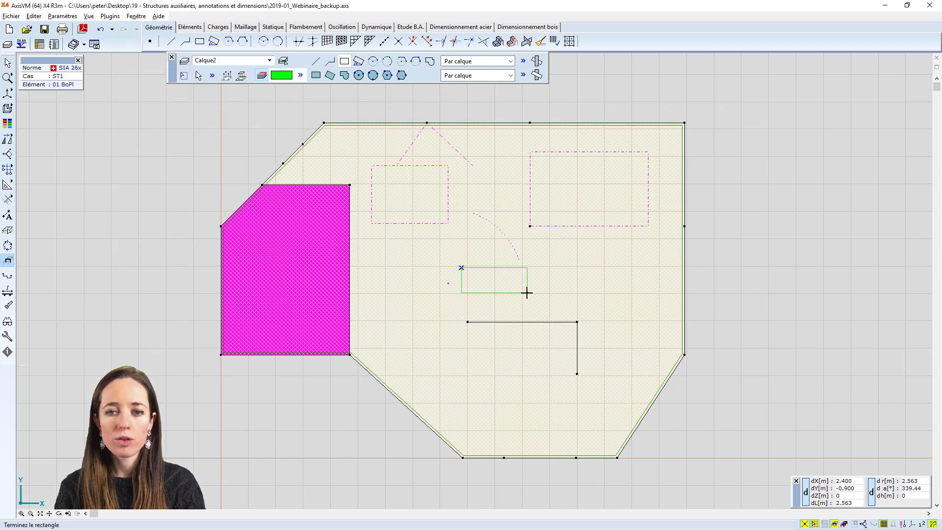
click(636, 375)
click(598, 281)
click(557, 407)
click(434, 372)
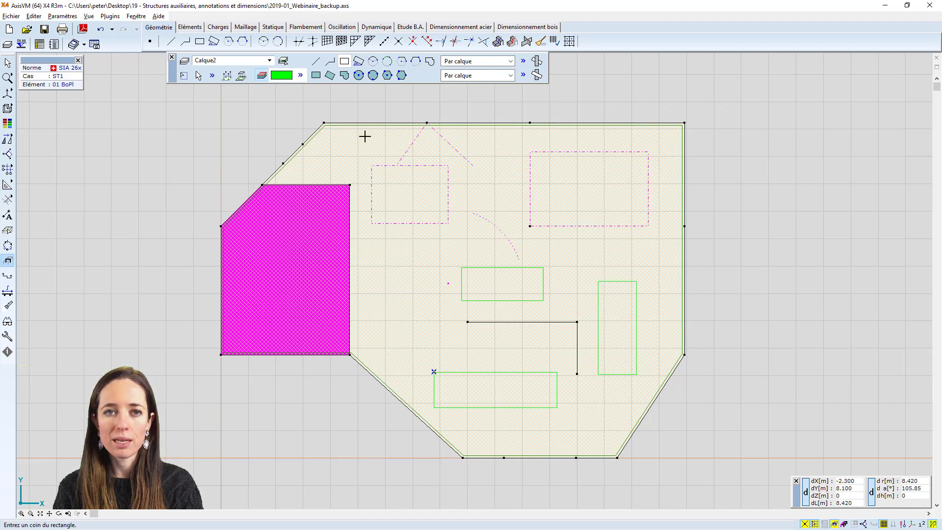
Draw two separate straight lines on layer Calque2, in the area between the filled magenta rectangle and the L-shaped interior line
click(315, 60)
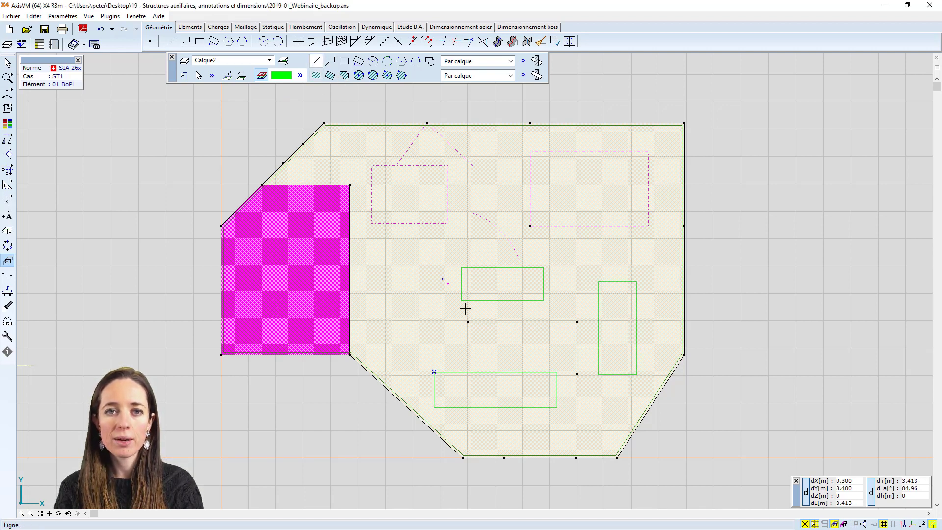
click(420, 344)
click(410, 280)
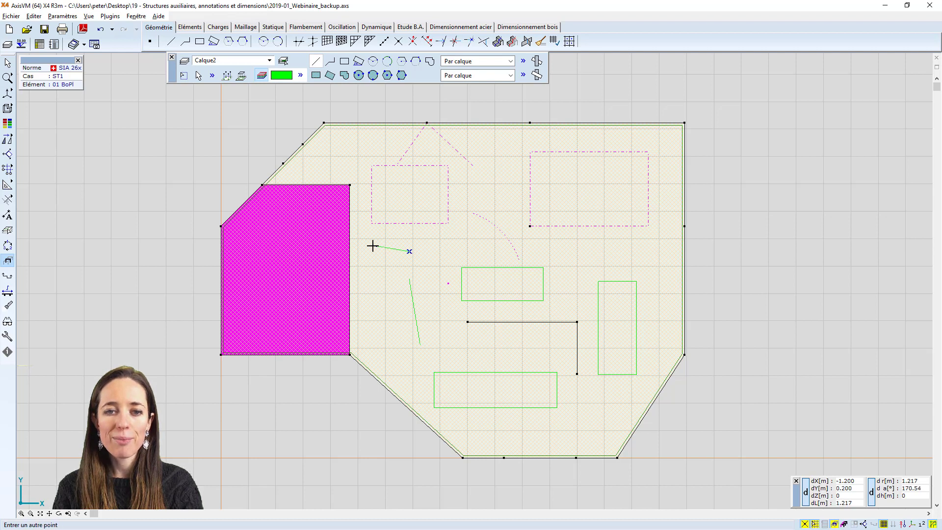
click(373, 246)
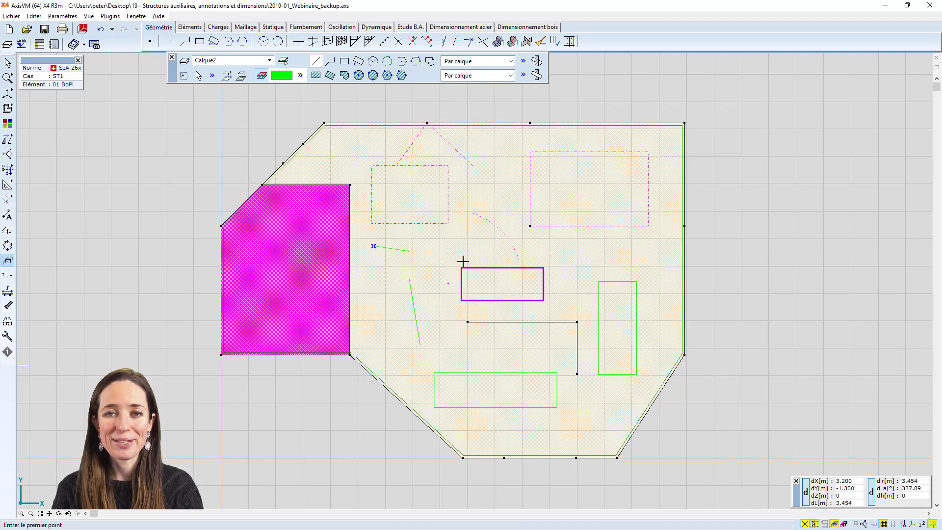
Draw a filled rectangle on layer Calque2 inside the L-shaped interior line, just above the lowest unfilled rectangle
click(316, 75)
click(555, 366)
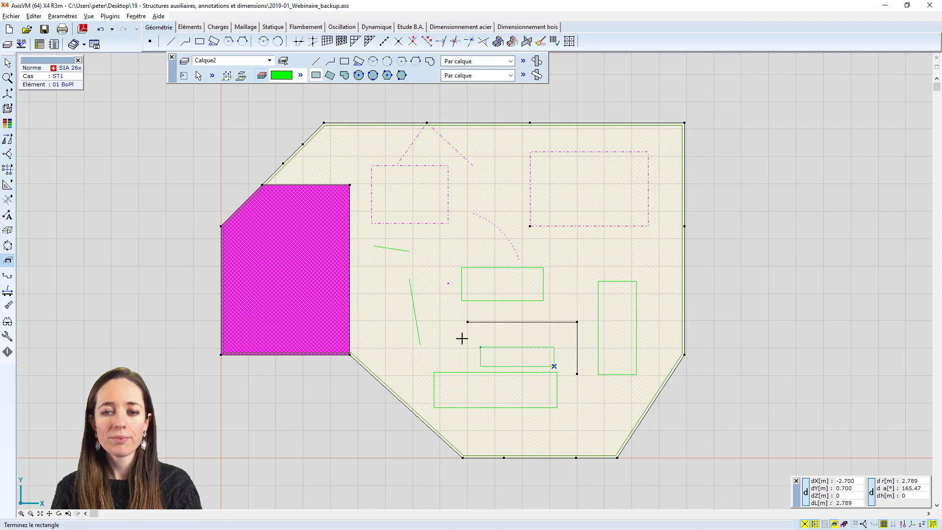
click(462, 339)
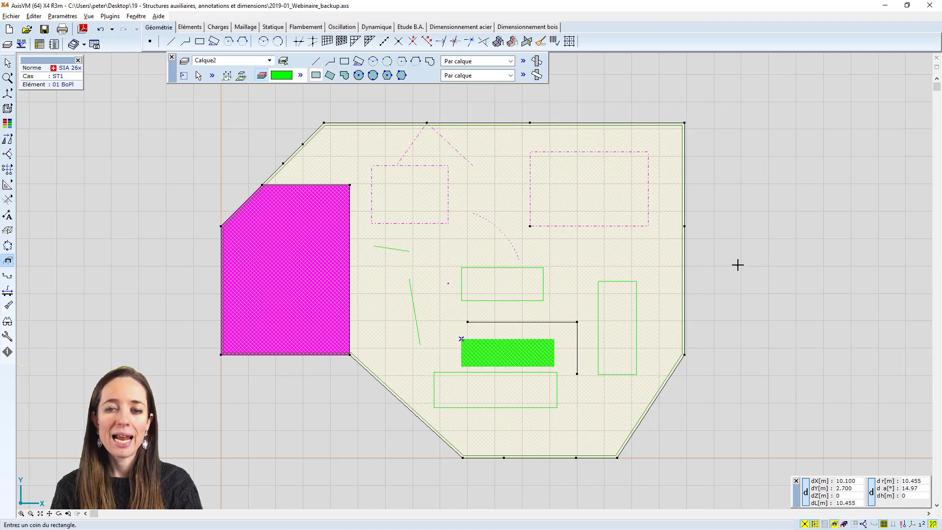
In the layer manager, hide Calque1 and Calque2 in turn and make each one visible again
click(185, 61)
drag(138, 81, 701, 70)
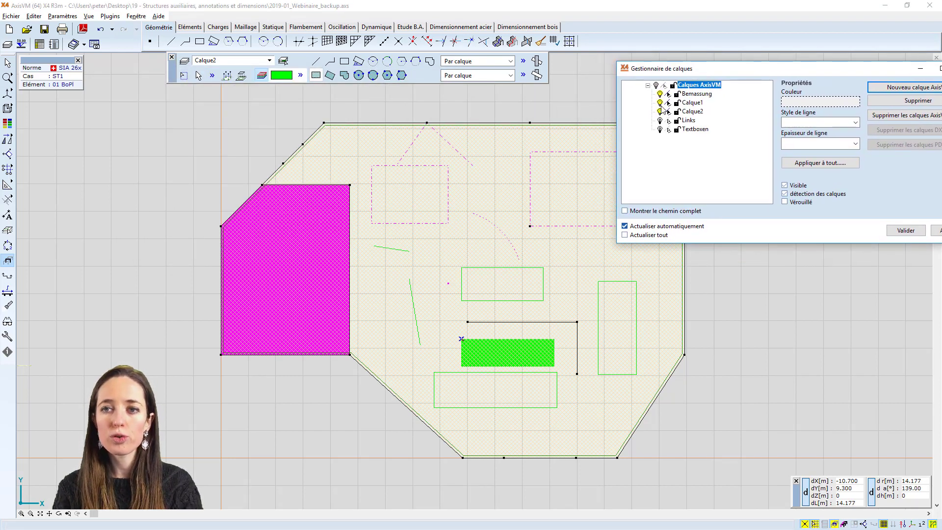
click(660, 103)
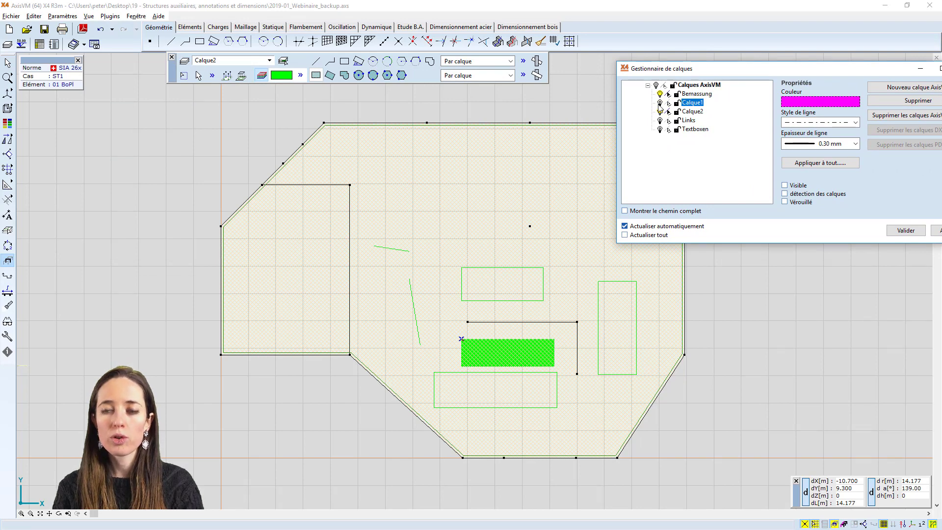
click(660, 103)
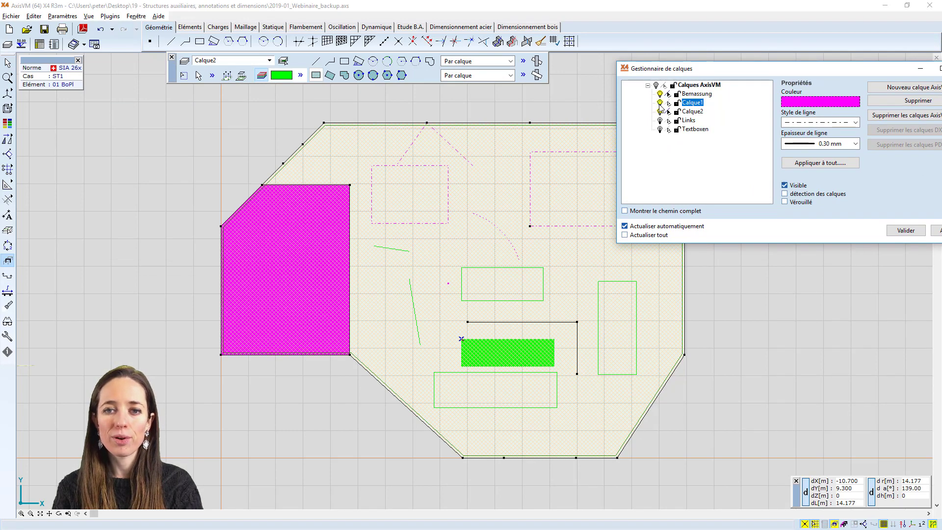
click(660, 103)
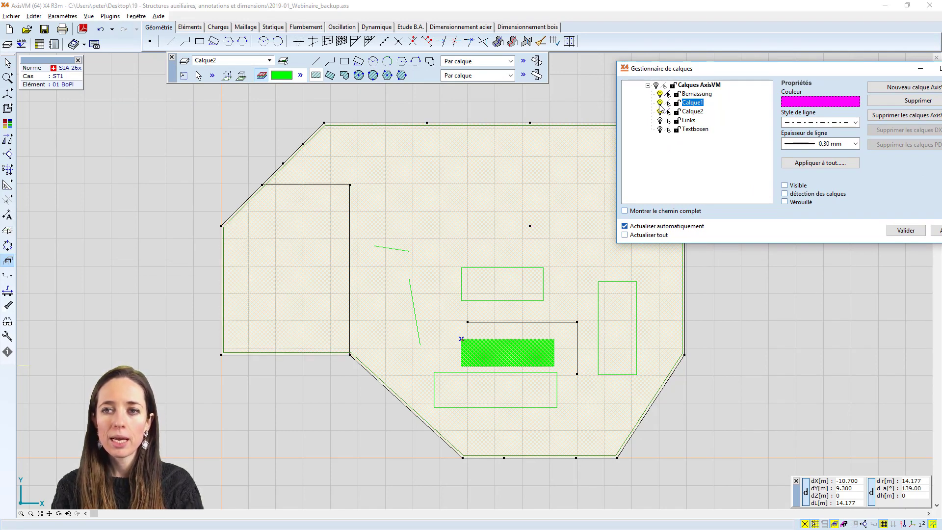
click(660, 103)
click(660, 112)
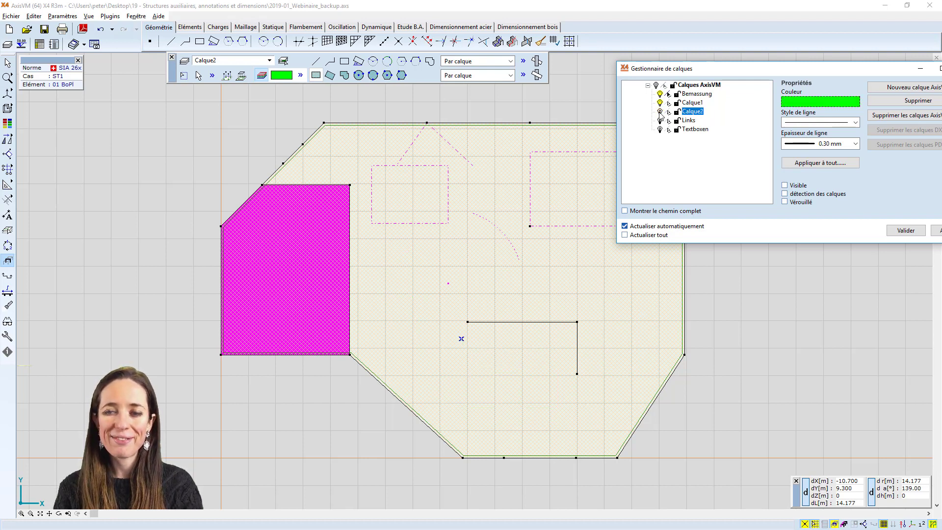
click(660, 112)
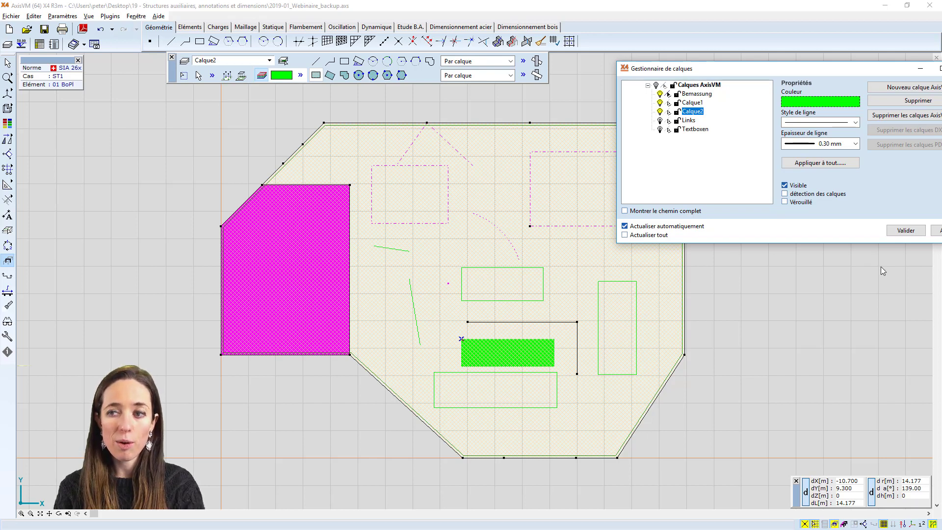
click(906, 230)
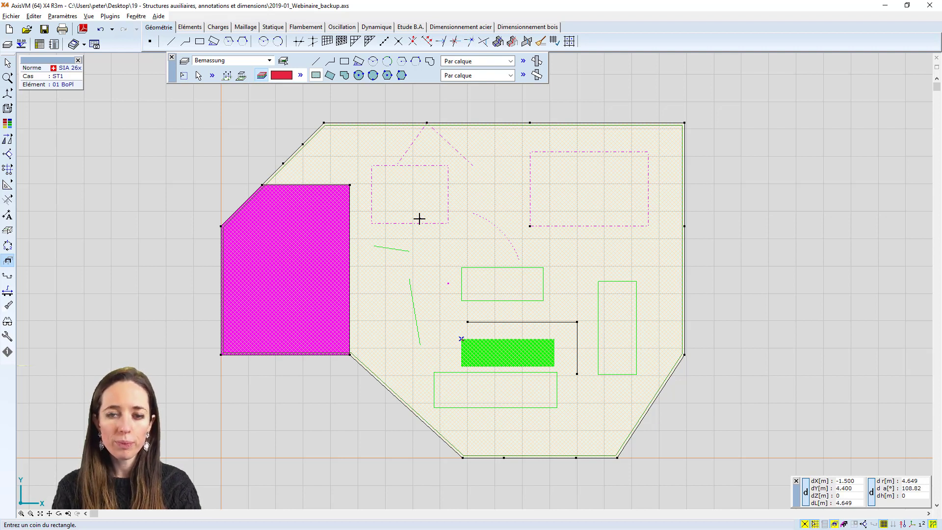
Enable layer detection for Calque1 and Calque2 in the layer manager so lines can snap to their geometry
click(172, 43)
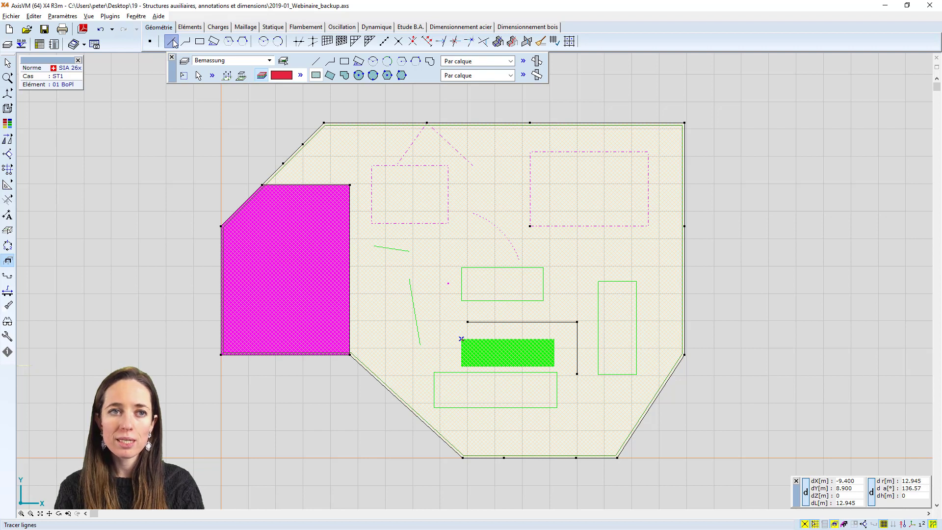
click(324, 123)
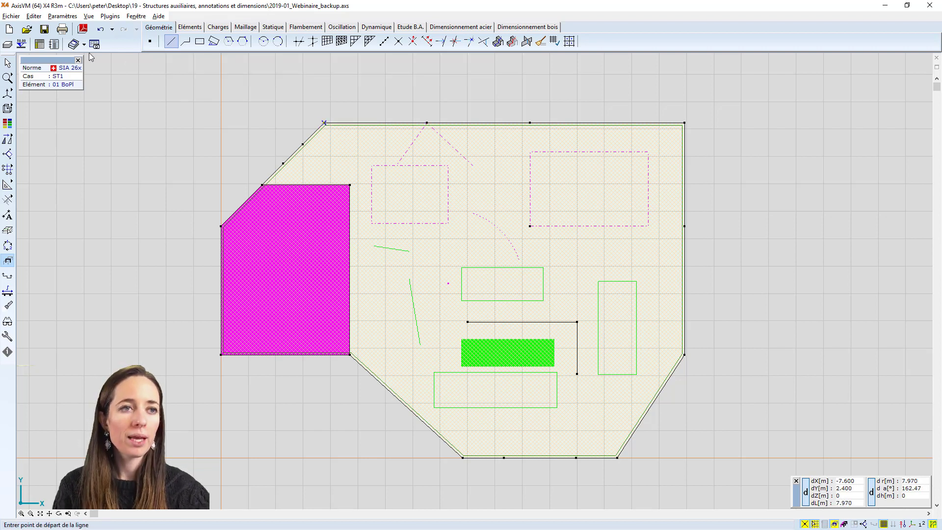
click(8, 44)
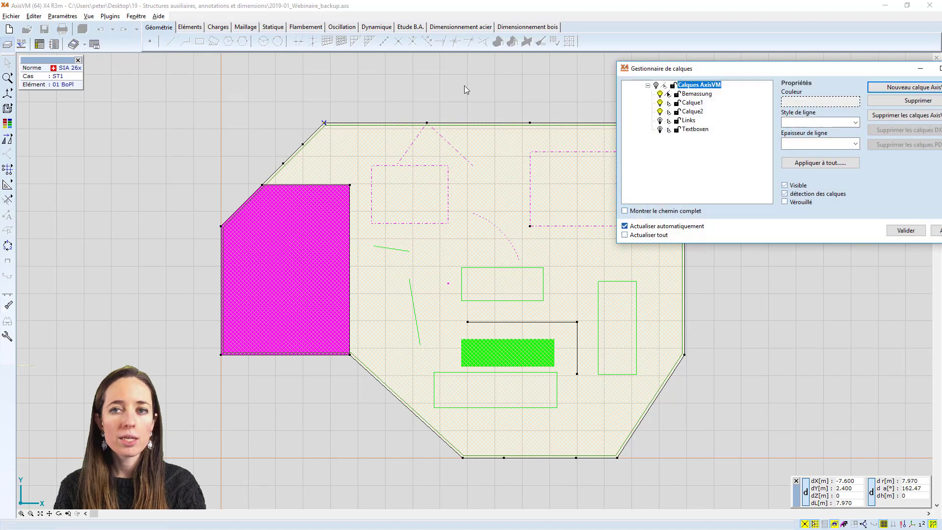
click(690, 103)
click(690, 112)
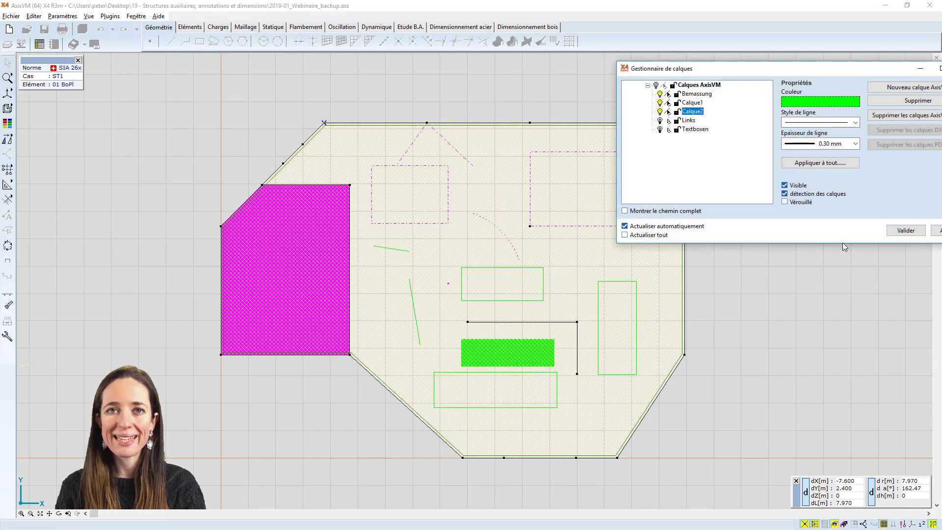
click(905, 231)
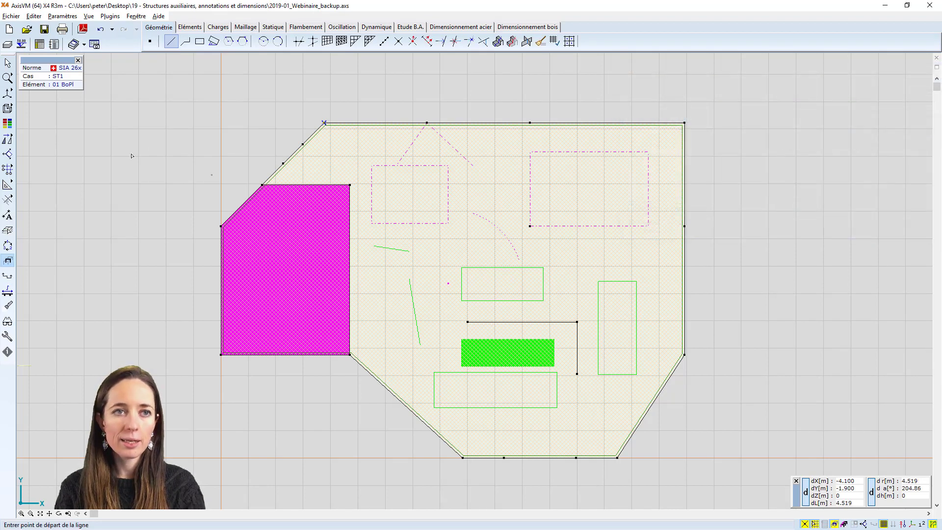
Draw a line from the slab's upper-left corner to the upper-left corner of the nearest dash-dotted magenta rectangle
click(323, 122)
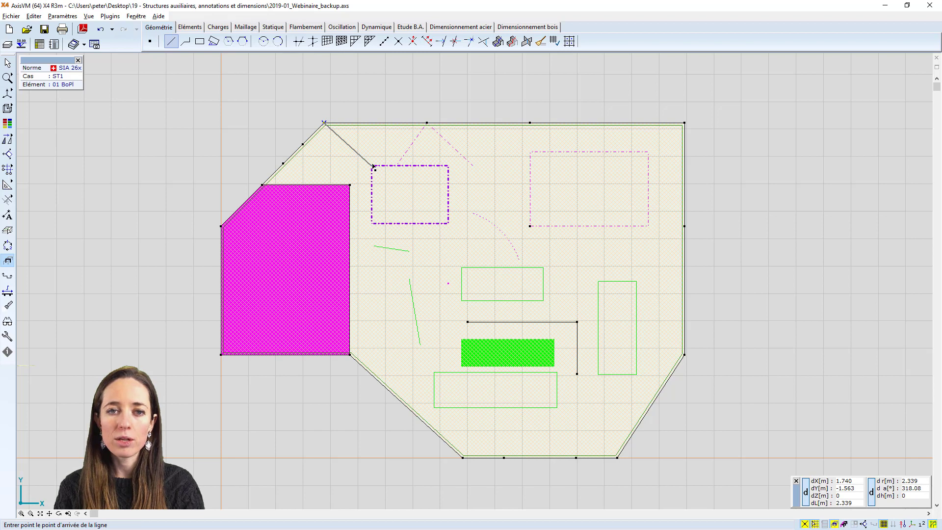
click(372, 166)
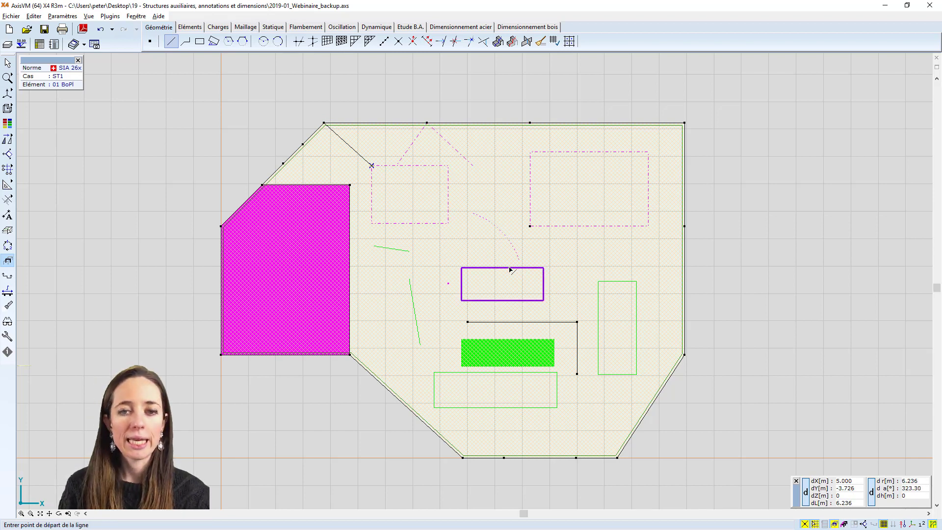
key(Escape)
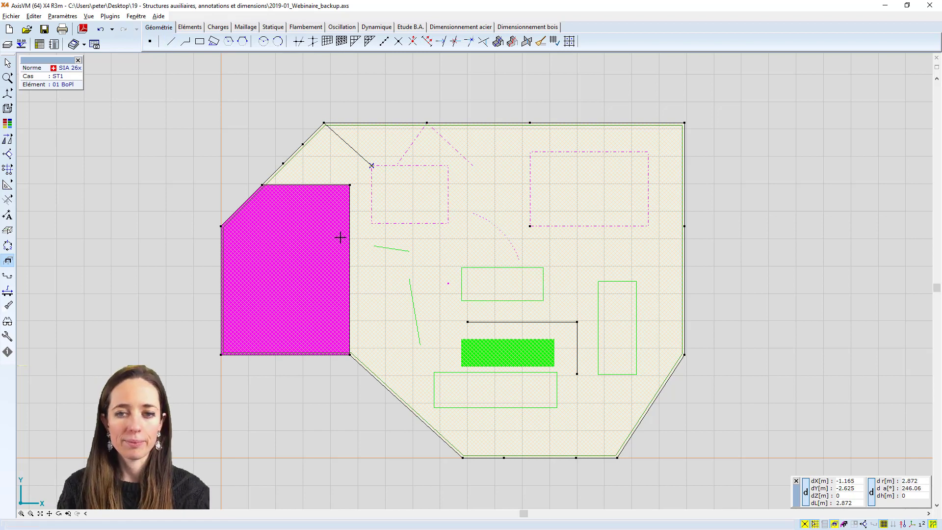
Convert all geometry on the background layers to AxisVM lines
click(10, 226)
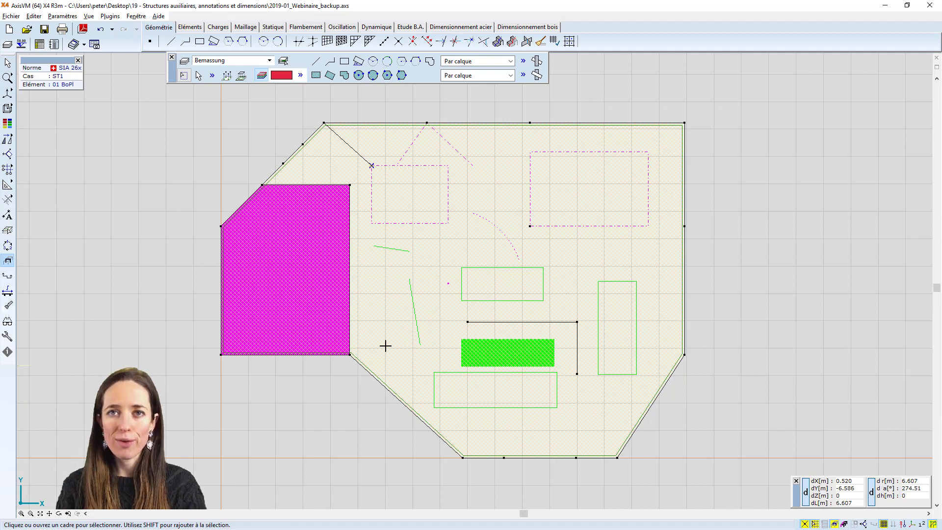
click(242, 76)
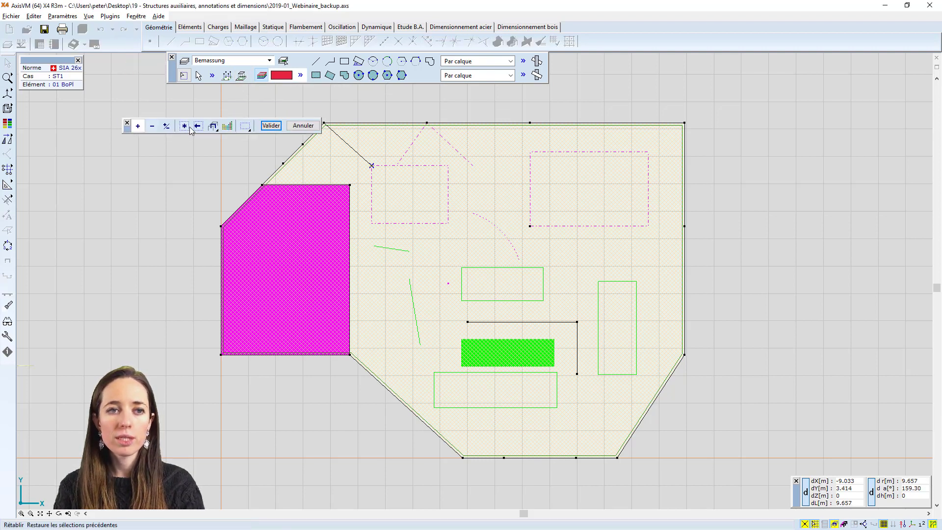
click(188, 126)
click(275, 125)
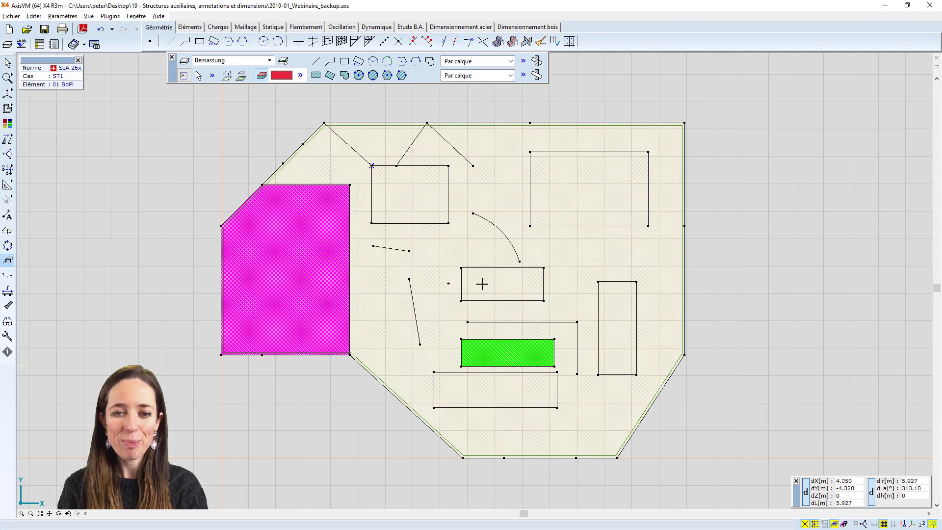
Delete the unattached nodes and lines from the model
click(541, 42)
click(495, 293)
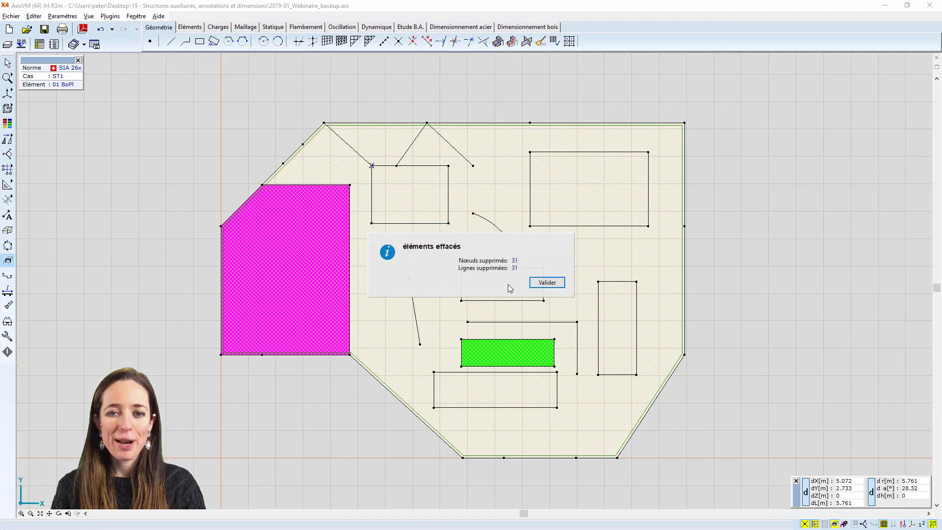
click(545, 282)
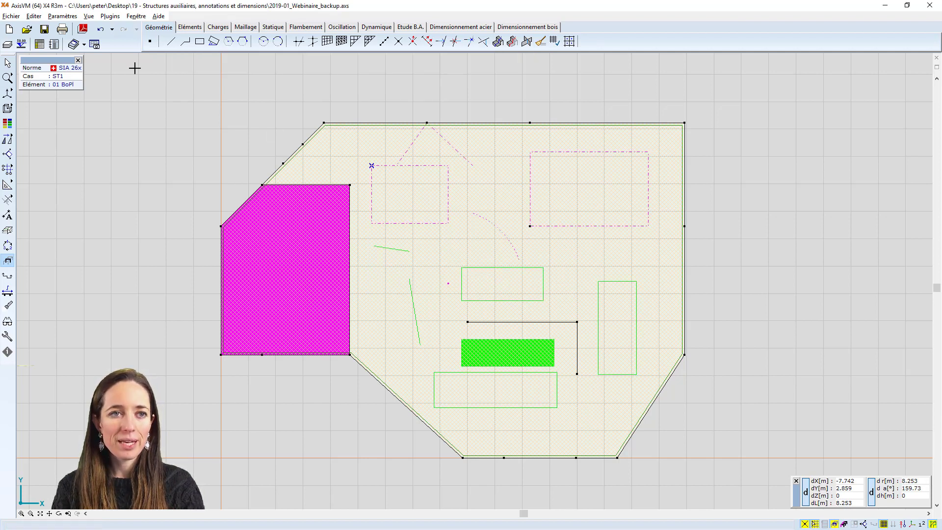
Hide layers Calque1 and Calque2 in the layer manager
click(7, 44)
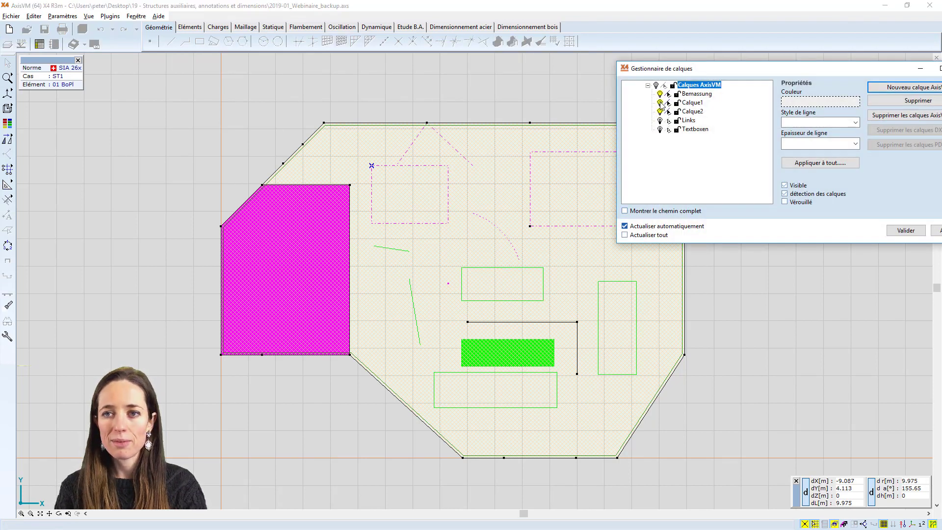
click(660, 103)
click(660, 112)
click(906, 230)
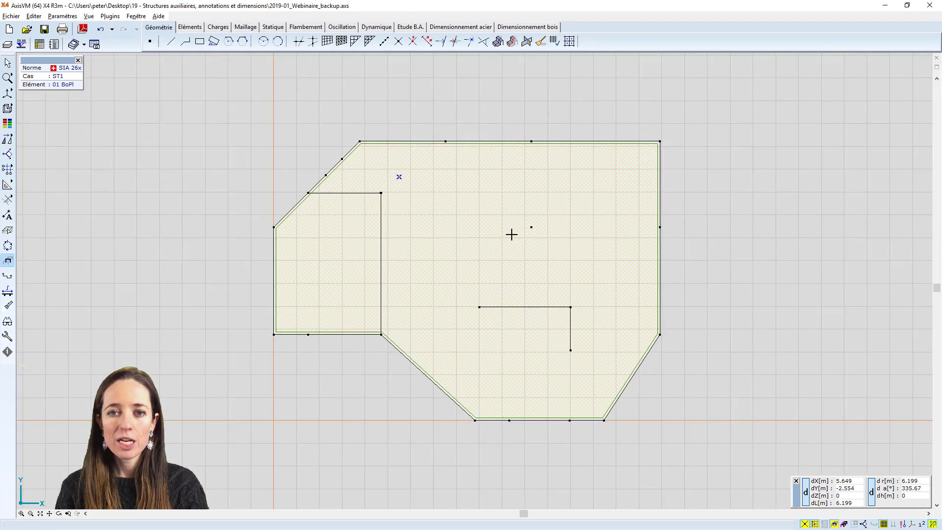
Import 2019-01.dxf as an added background layer with coordinates in mm and place the drawing to the left of the slab
scroll(429, 244, down, 2)
middle_drag(429, 245, 679, 237)
click(17, 17)
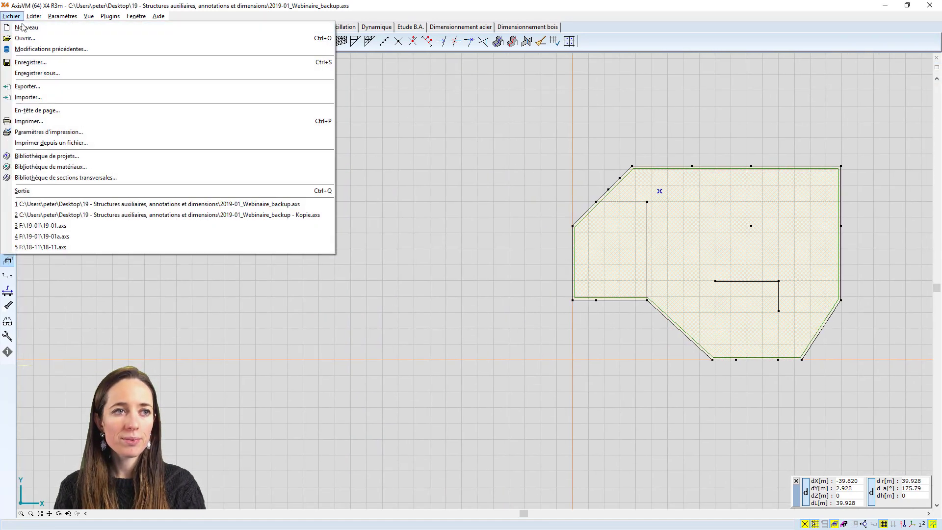
click(52, 97)
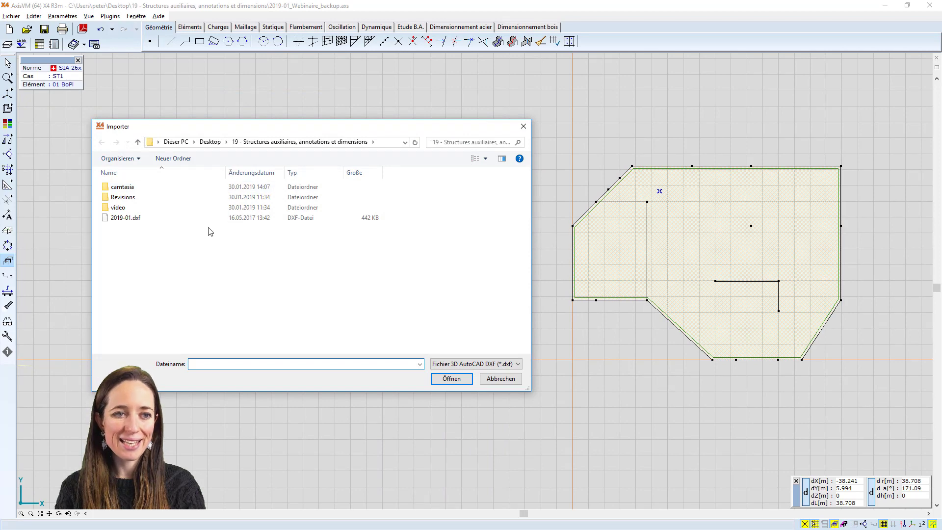
click(216, 219)
click(451, 378)
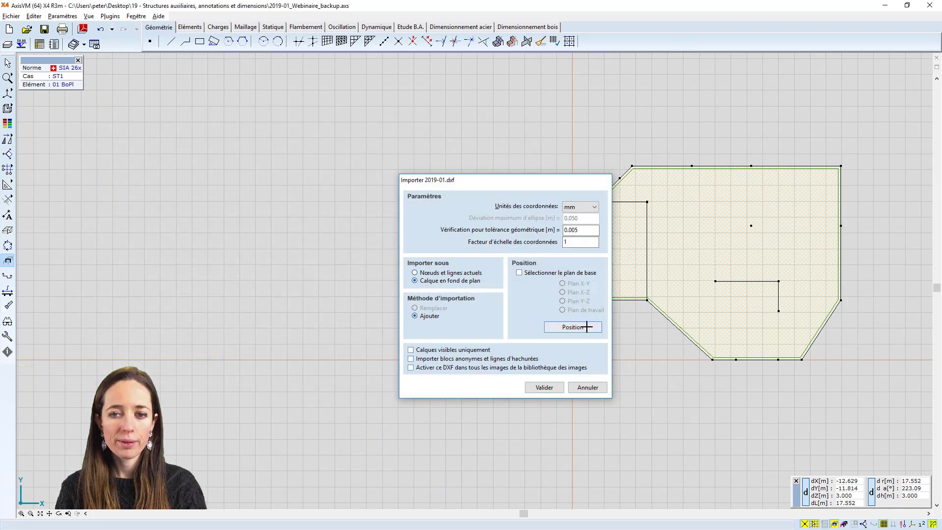
click(572, 326)
scroll(230, 280, down, 3)
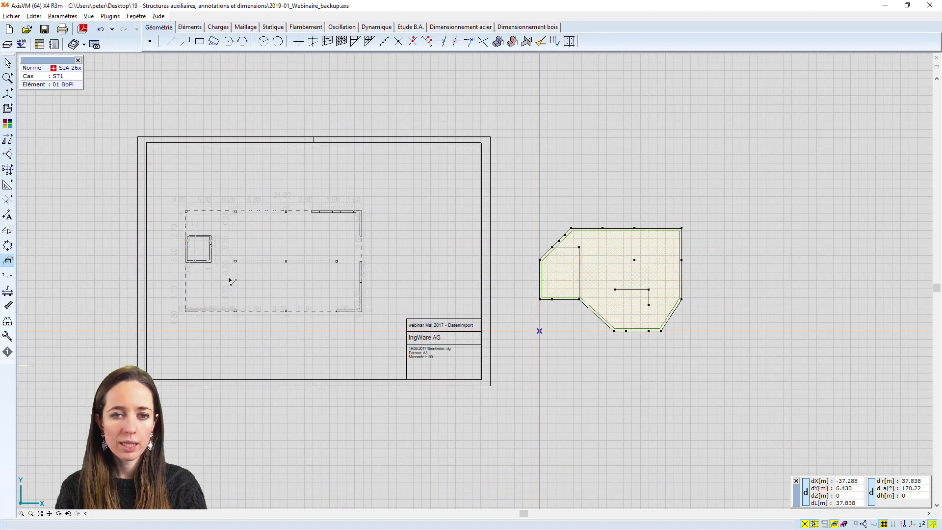
scroll(228, 278, up, 2)
middle_drag(232, 274, 322, 267)
middle_drag(303, 173, 338, 186)
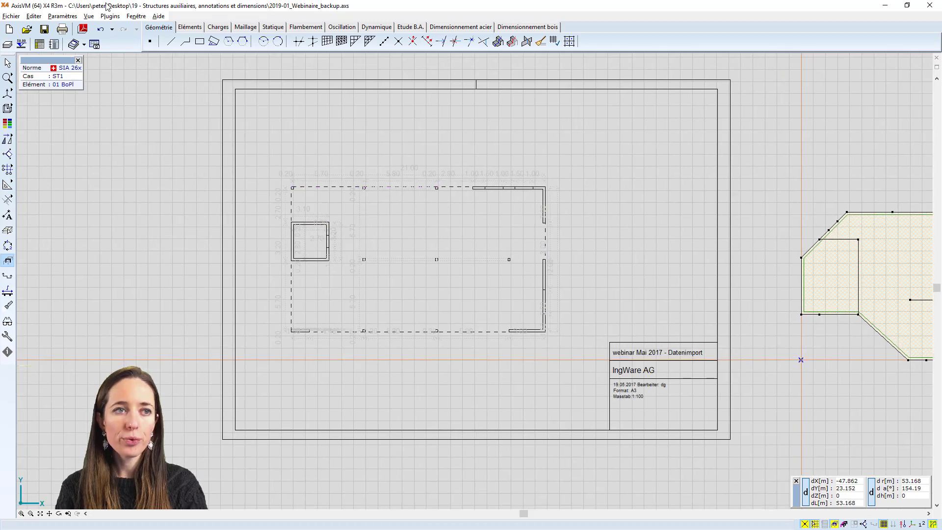
Unlock the ansicht and deckenrand layers of 2019-01.dxf in the layer manager
click(7, 45)
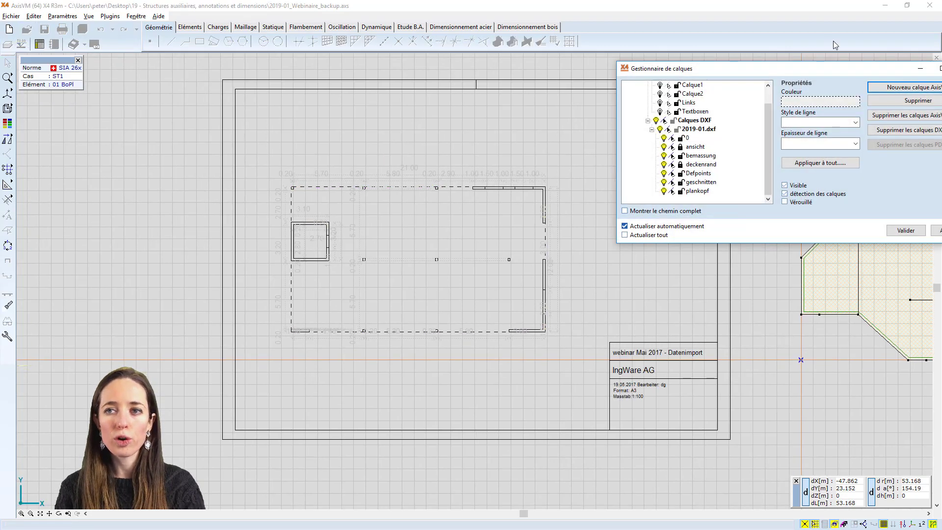
drag(776, 72, 483, 90)
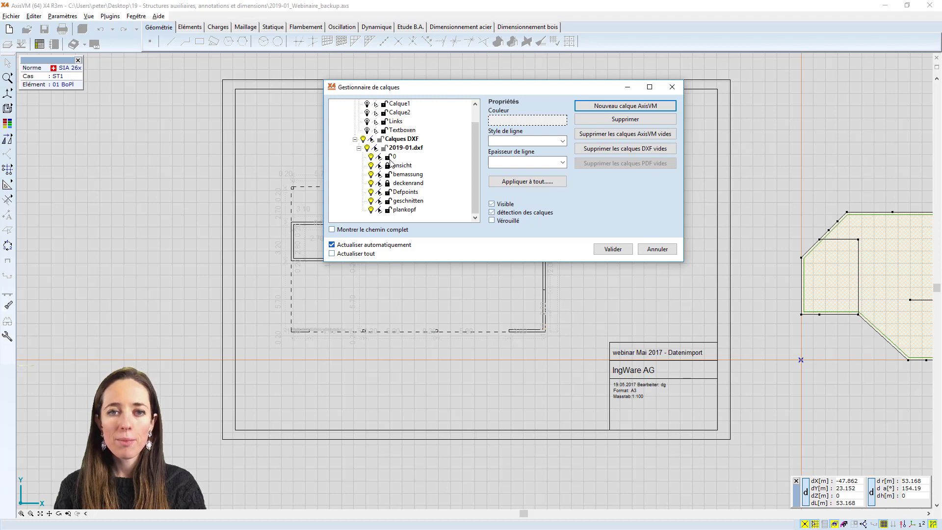
click(389, 166)
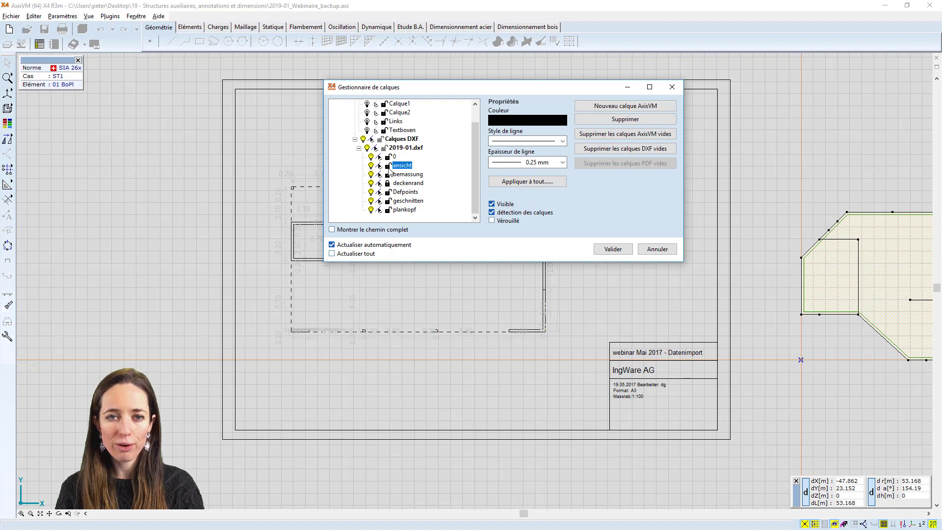
click(389, 185)
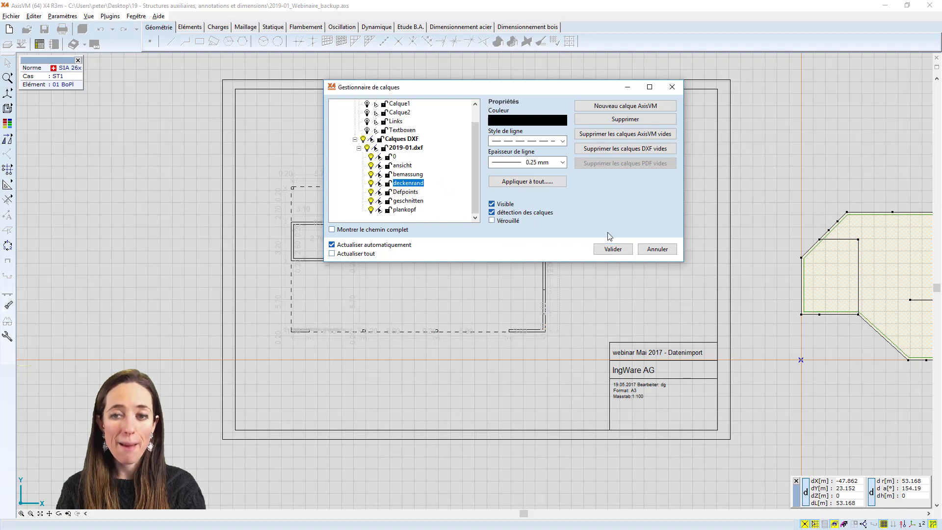
click(629, 248)
scroll(557, 277, up, 5)
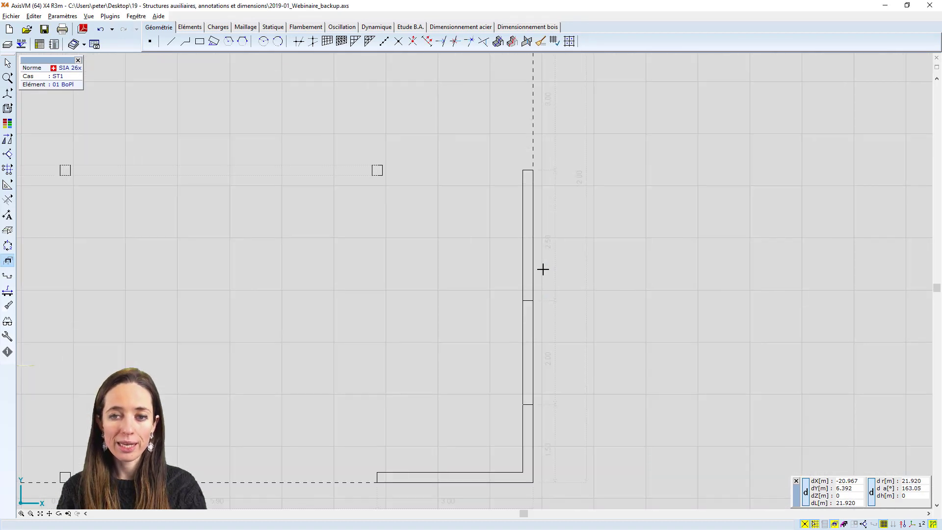
scroll(543, 269, up, 3)
scroll(519, 260, down, 3)
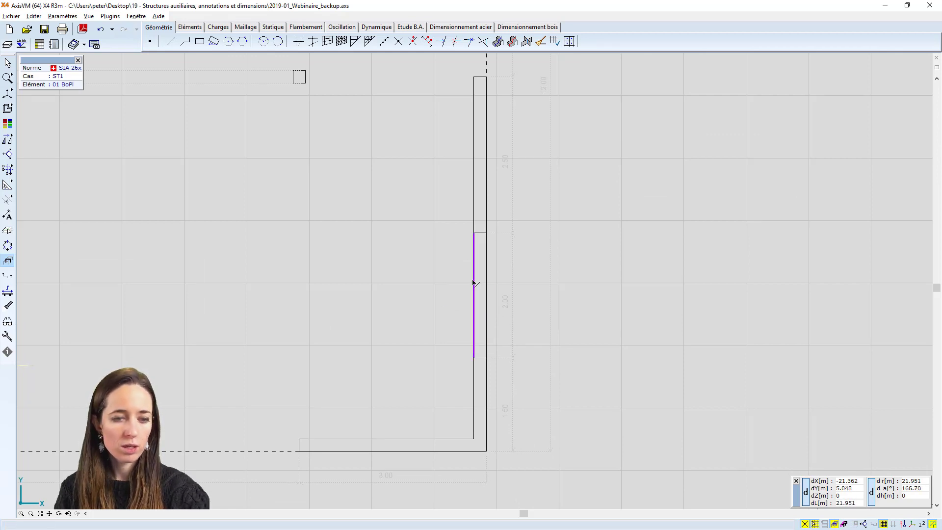
key(Delete)
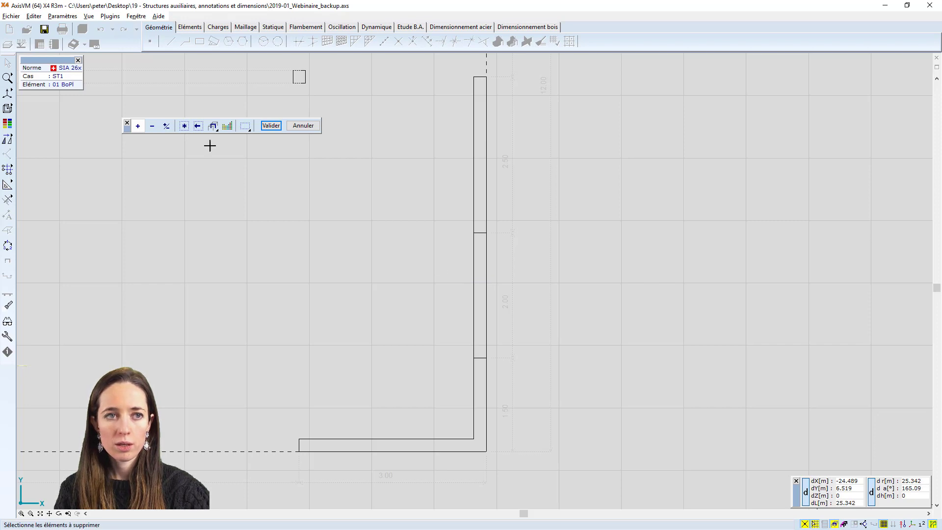
click(271, 125)
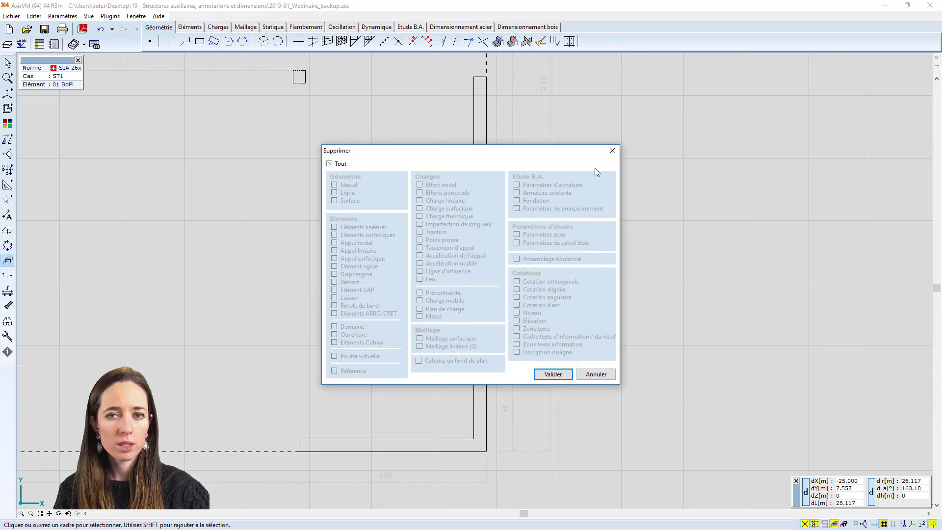
click(612, 150)
click(8, 44)
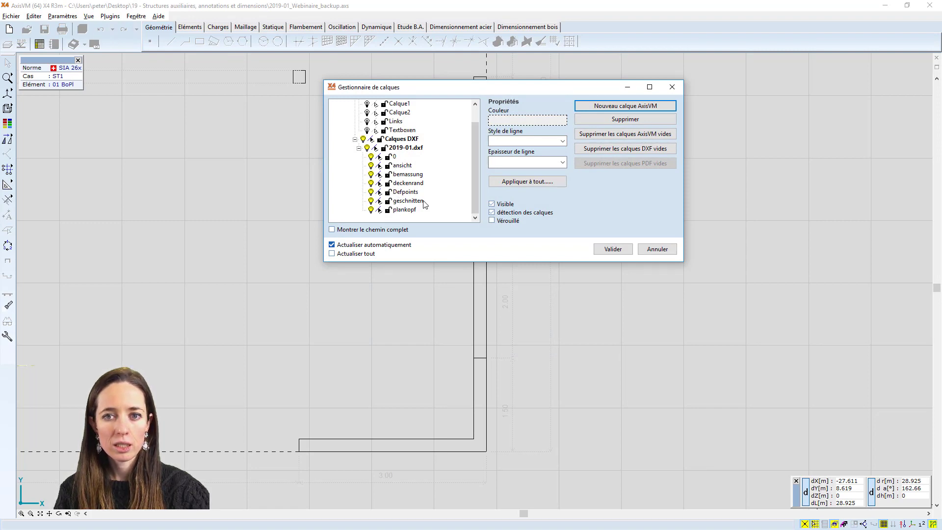
click(400, 139)
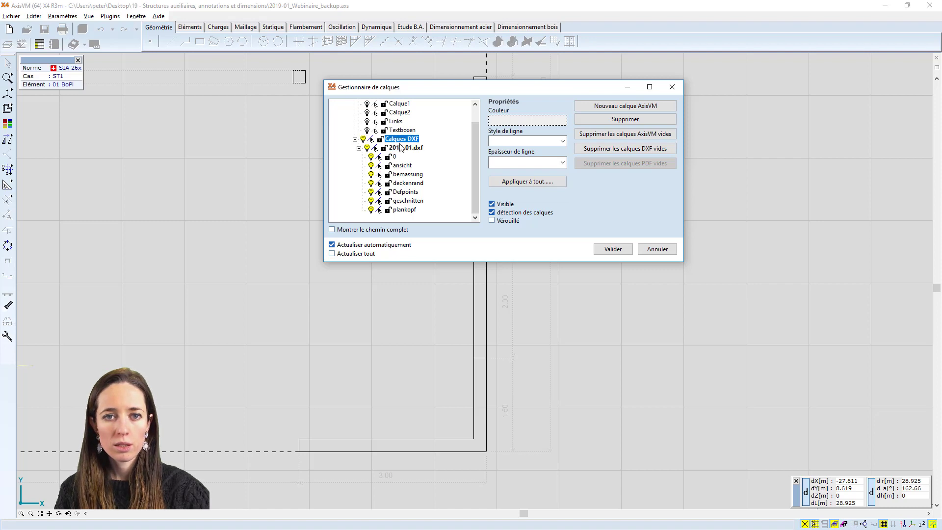
click(610, 249)
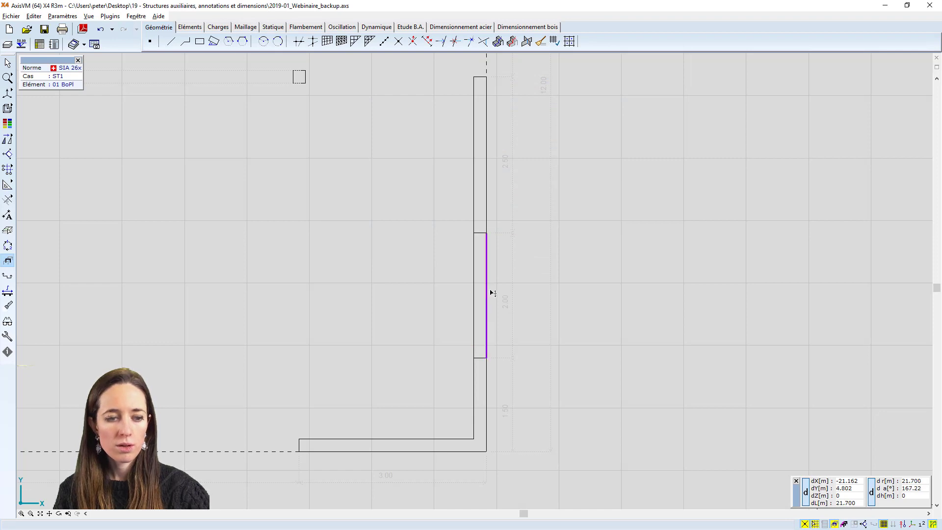
key(Delete)
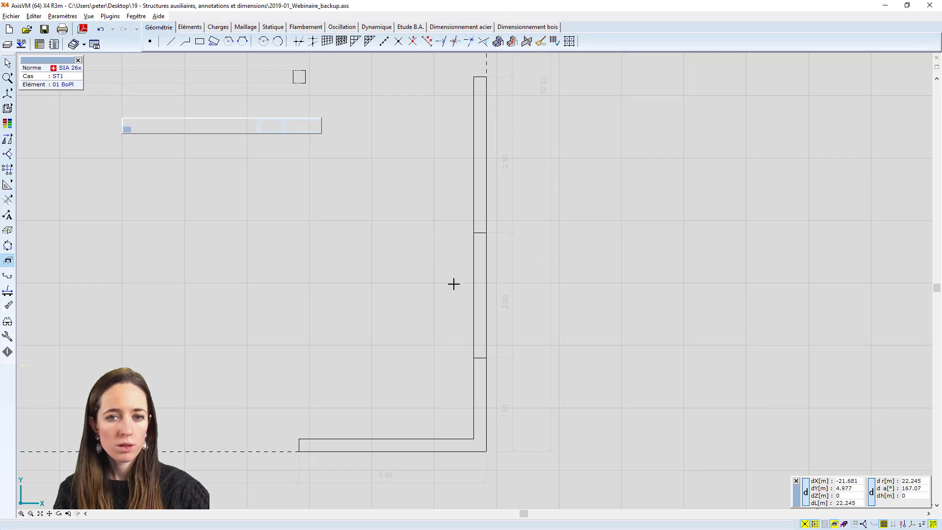
drag(531, 294, 412, 274)
scroll(412, 273, down, 3)
drag(473, 290, 404, 267)
click(303, 126)
scroll(406, 231, down, 3)
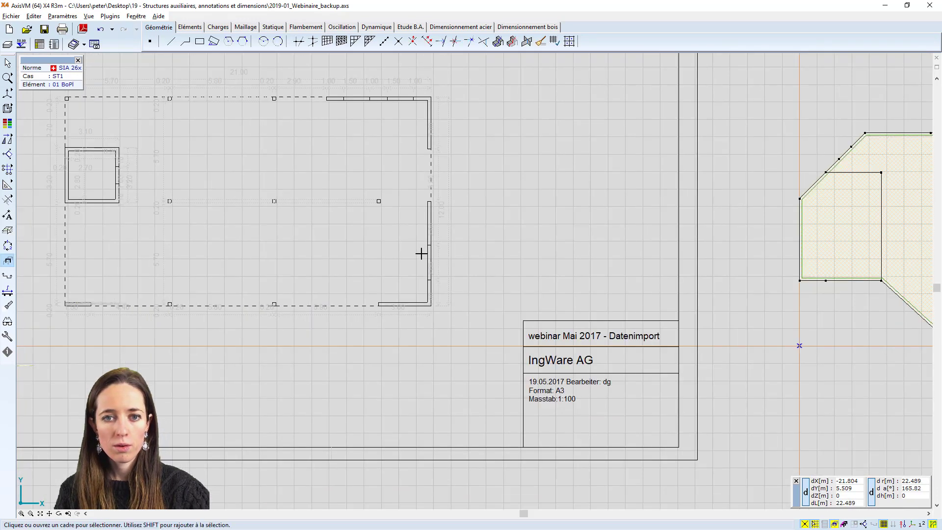
In background layer editing mode, delete the two vertical lines of the middle segment of the drawing's lower right wall
scroll(372, 232, up, 2)
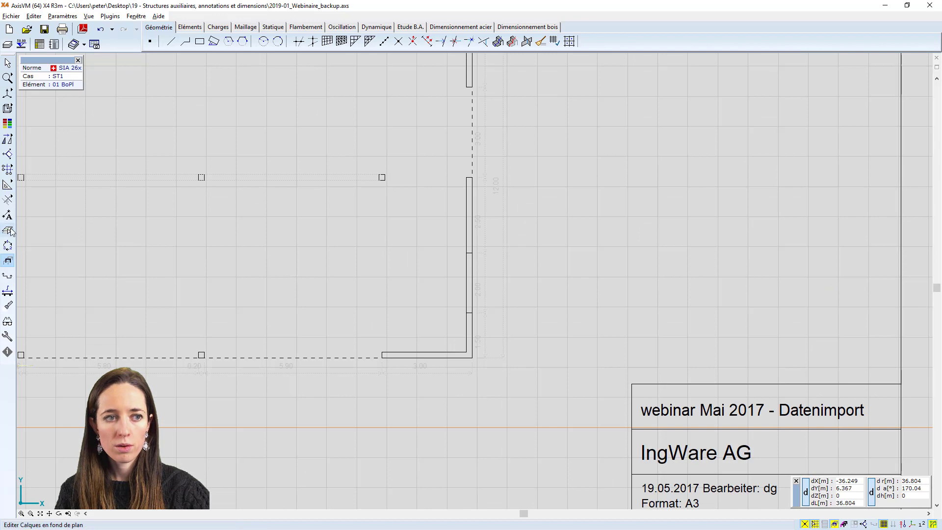
click(7, 230)
click(489, 283)
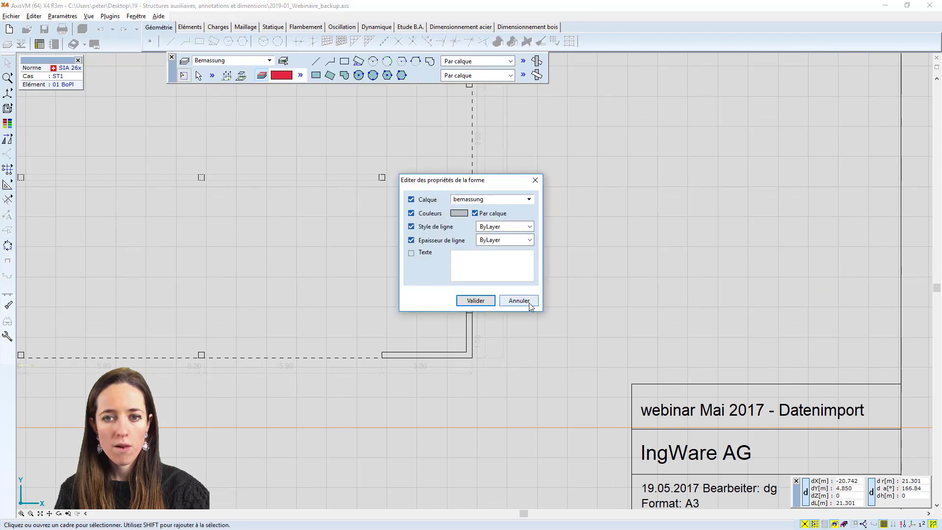
click(528, 303)
scroll(470, 270, up, 7)
scroll(489, 281, up, 1)
drag(479, 282, 402, 259)
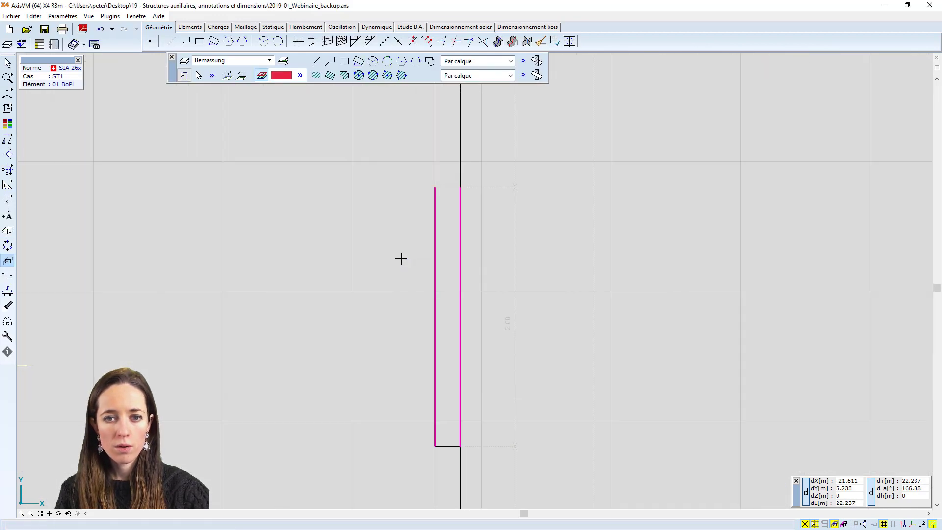
scroll(406, 250, down, 2)
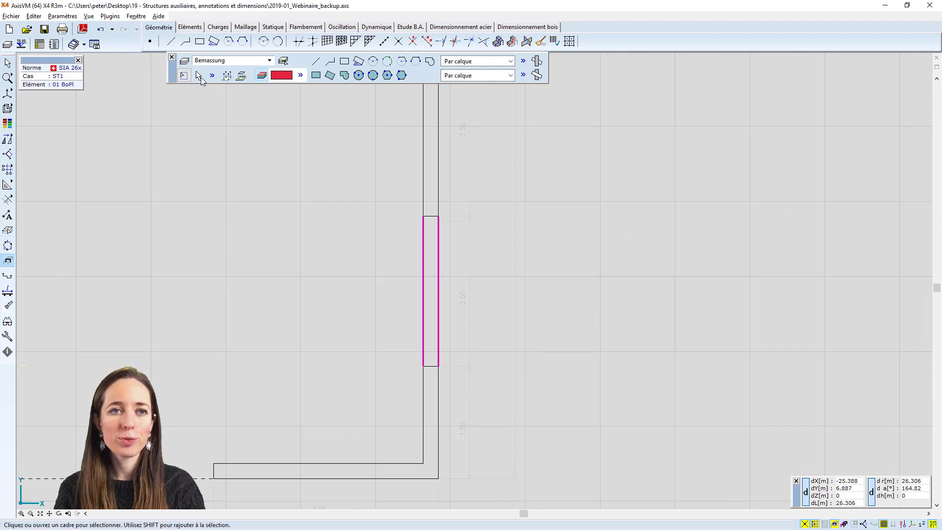
scroll(448, 252, up, 1)
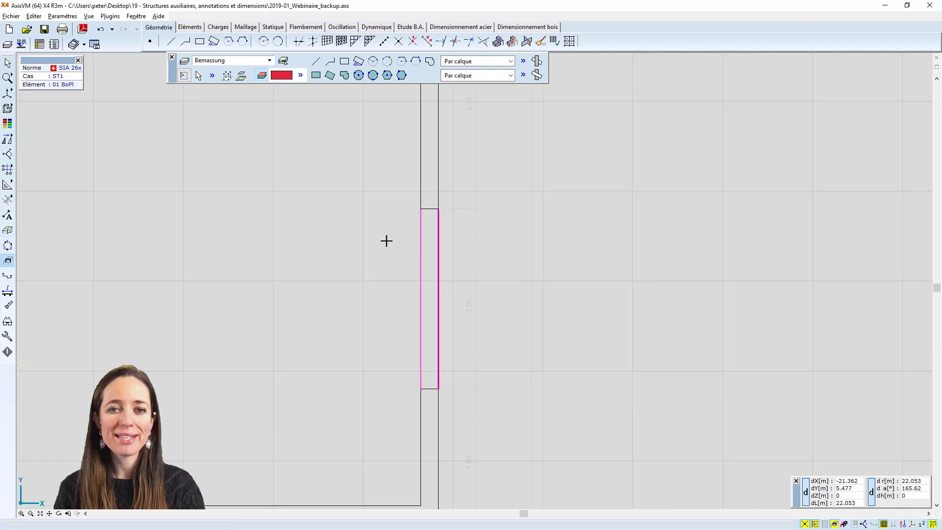
key(Delete)
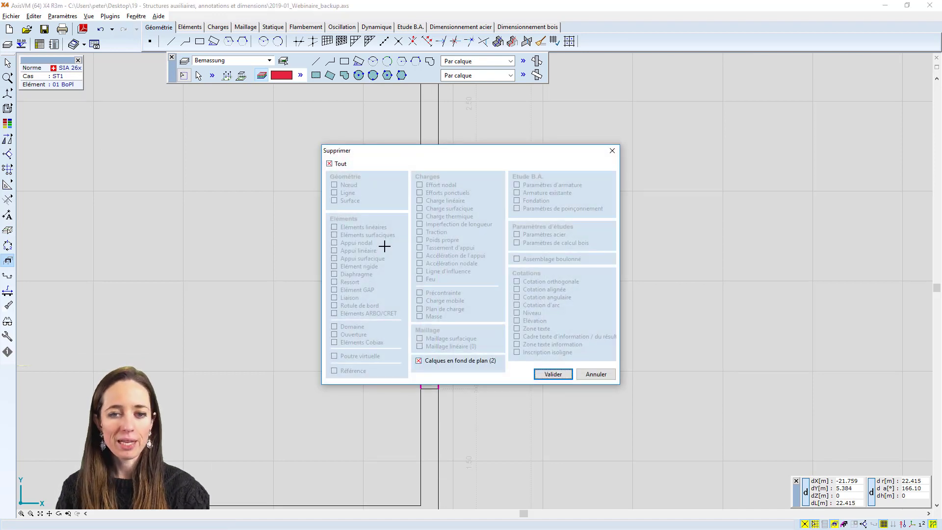
key(Return)
scroll(417, 254, down, 2)
scroll(481, 302, down, 2)
scroll(425, 290, up, 4)
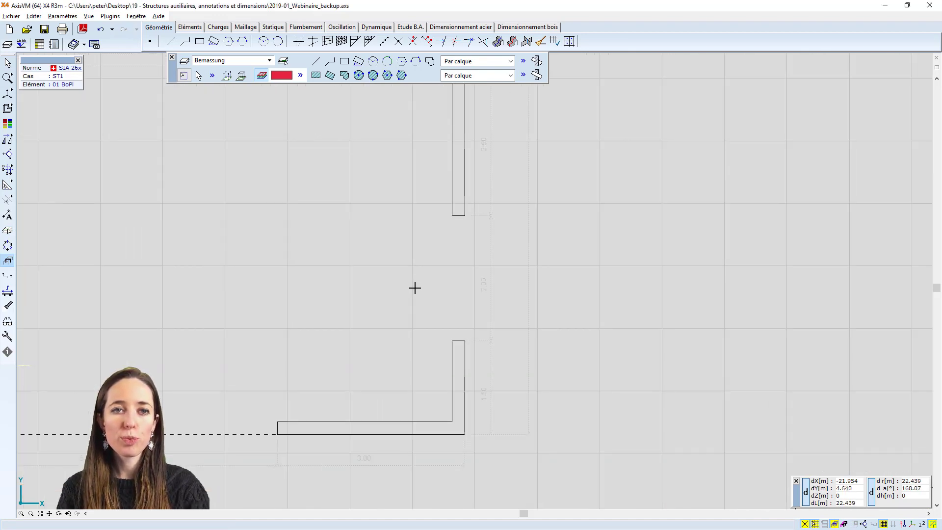
Draw a rectangle about 2 m long on DXF layer deckenrand, spanning the gap in the lower right wall
middle_drag(411, 265, 424, 297)
click(242, 60)
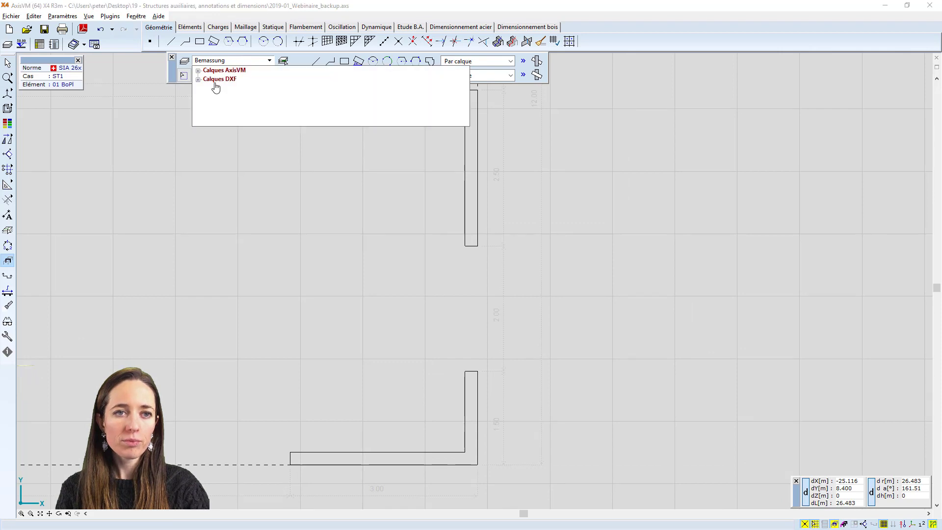
click(212, 85)
double_click(227, 90)
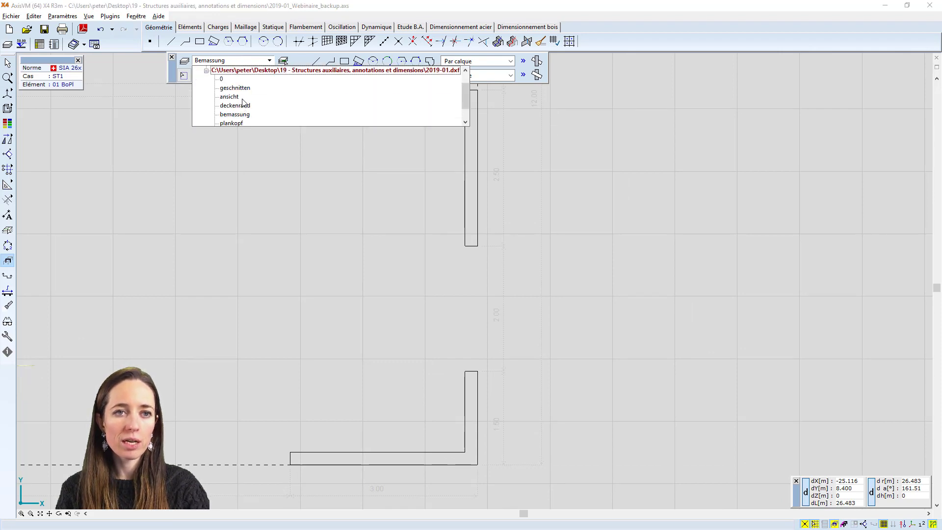
click(241, 106)
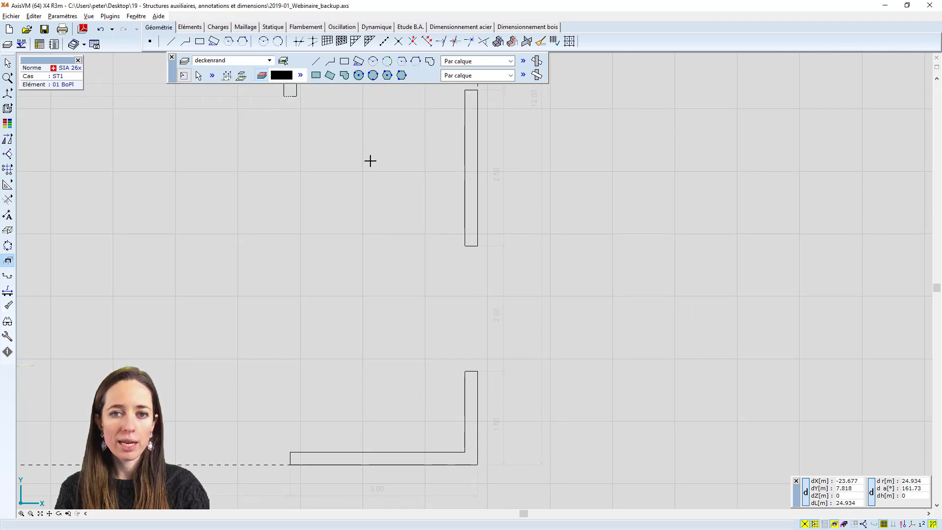
click(344, 61)
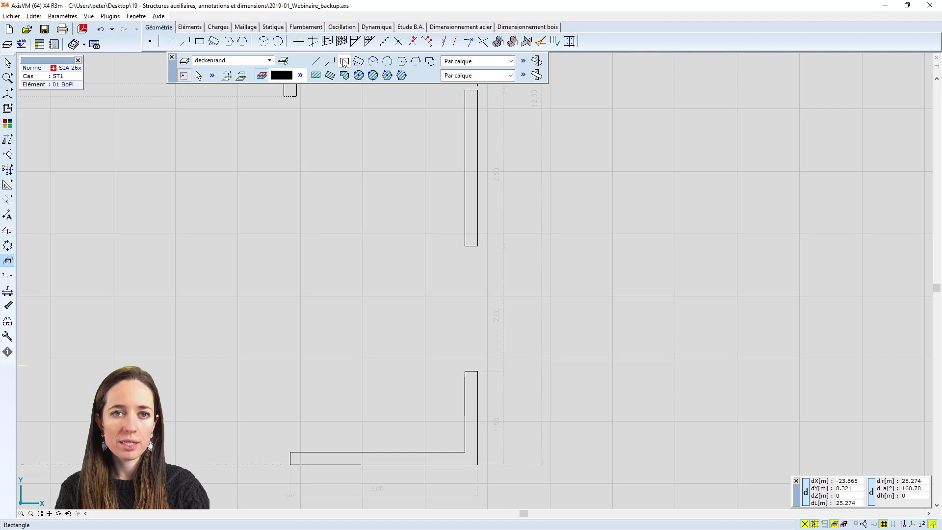
click(479, 372)
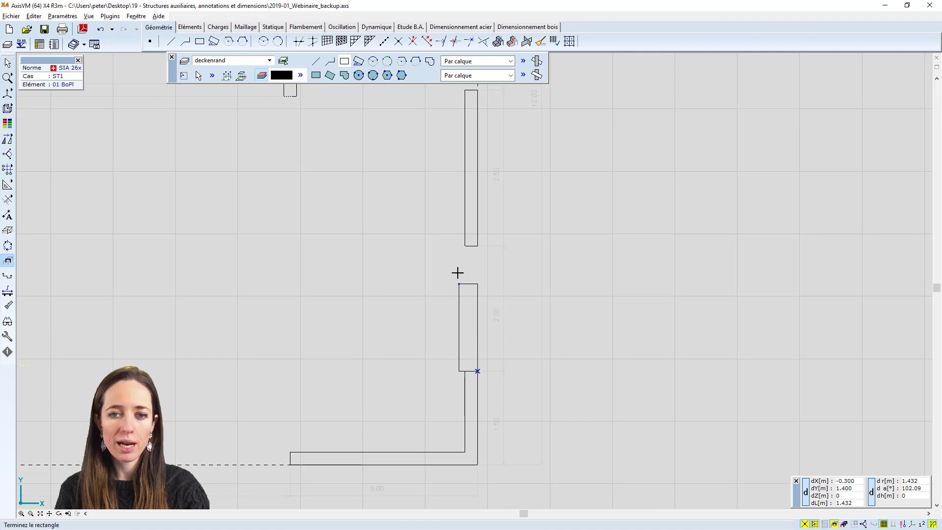
click(453, 248)
Change the colour of the deckenrand layer to red in the layer manager
scroll(382, 296, down, 3)
mouse_move(388, 307)
middle_down()
mouse_move(435, 325)
mouse_move(448, 319)
middle_up()
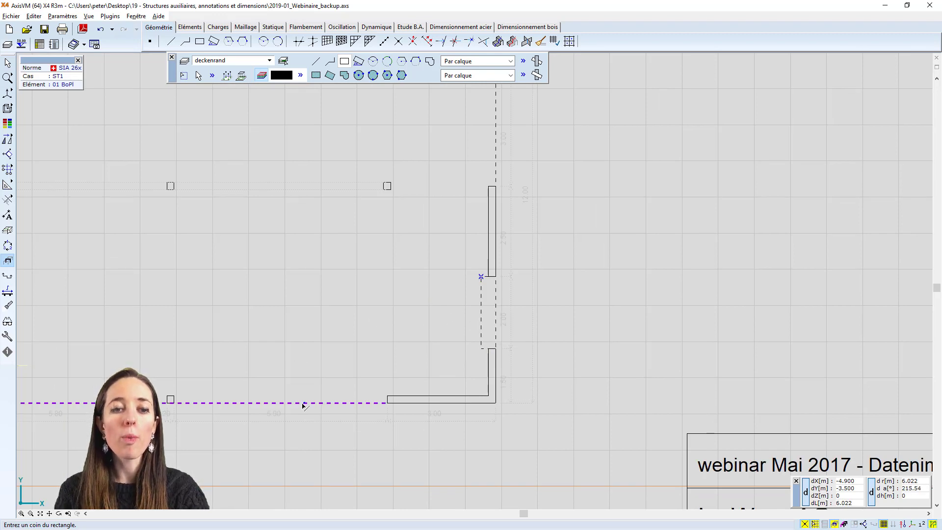
scroll(423, 342, down, 3)
middle_drag(402, 337, 452, 337)
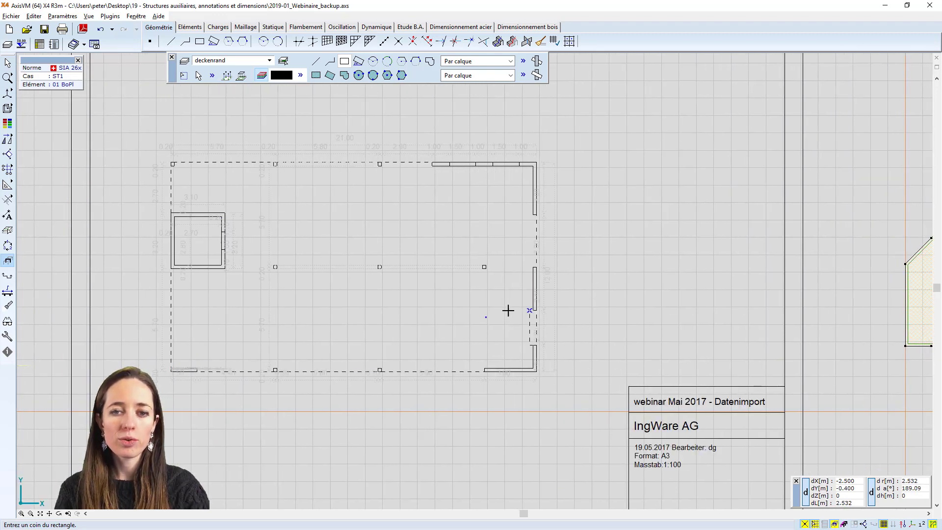
scroll(543, 295, up, 1)
scroll(466, 292, up, 1)
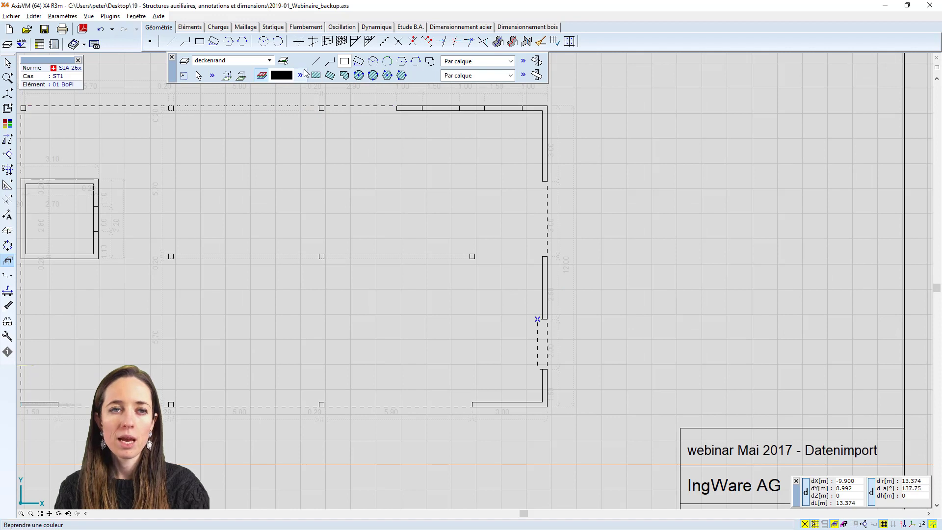
click(185, 60)
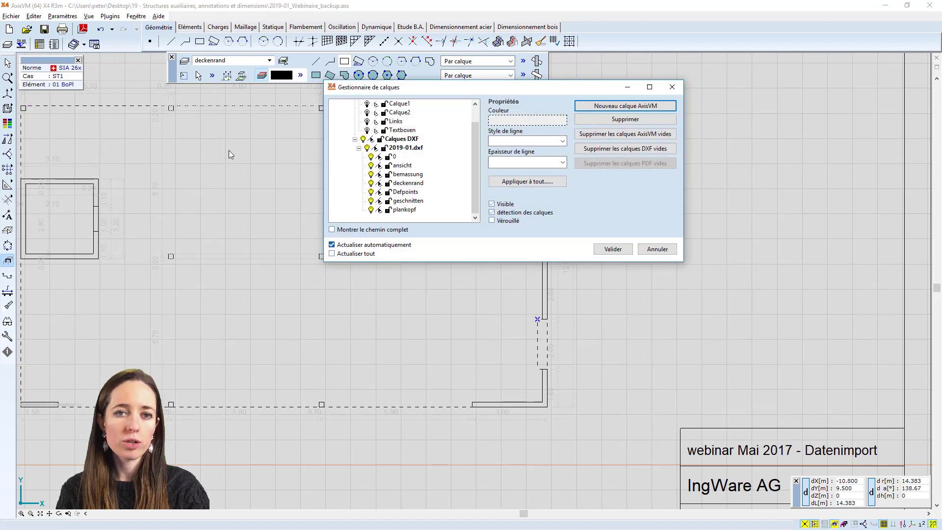
click(409, 183)
click(528, 119)
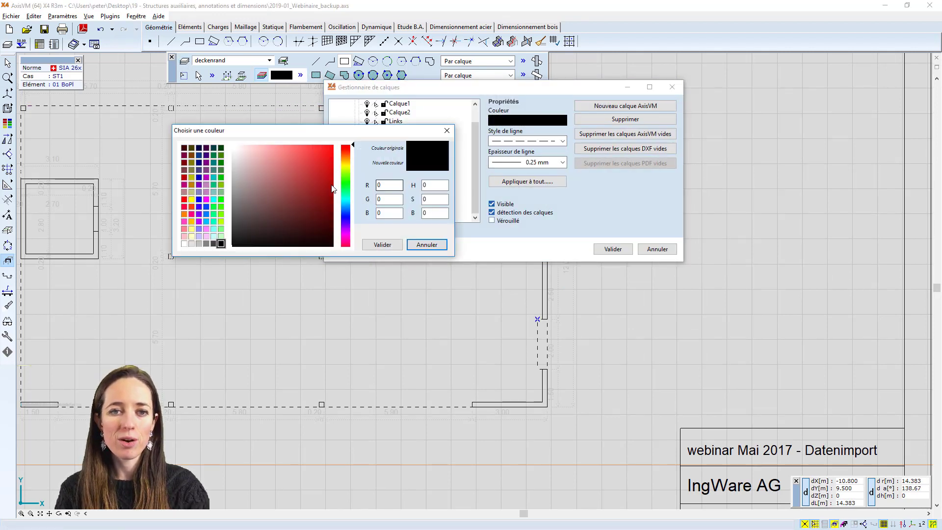
click(316, 149)
click(382, 245)
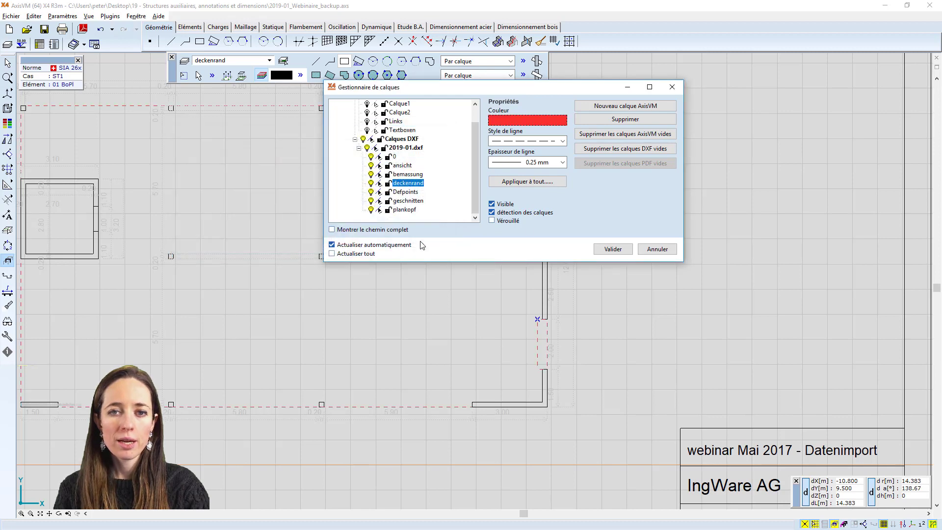
click(613, 249)
Set the colour of the 3.00 dimension beside the upper opening in the right wall to black
scroll(477, 253, down, 2)
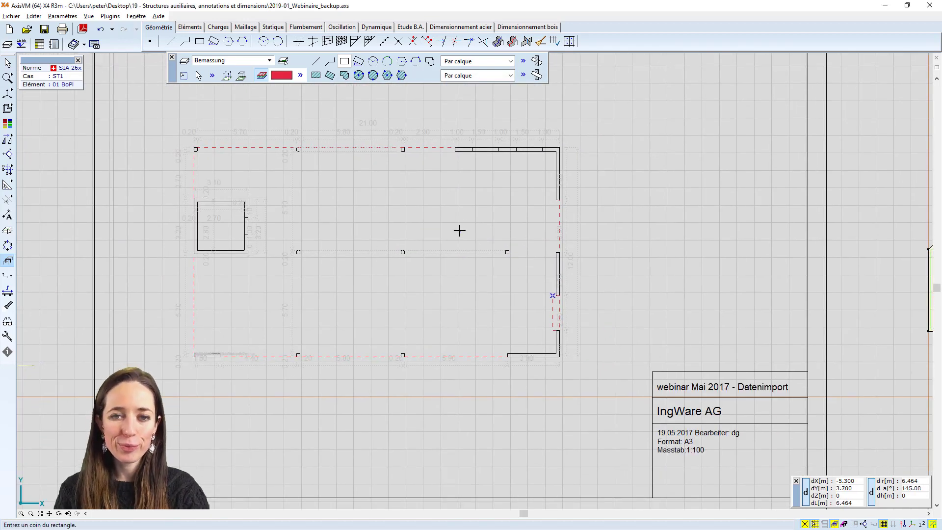
scroll(490, 230, up, 1)
scroll(502, 242, up, 3)
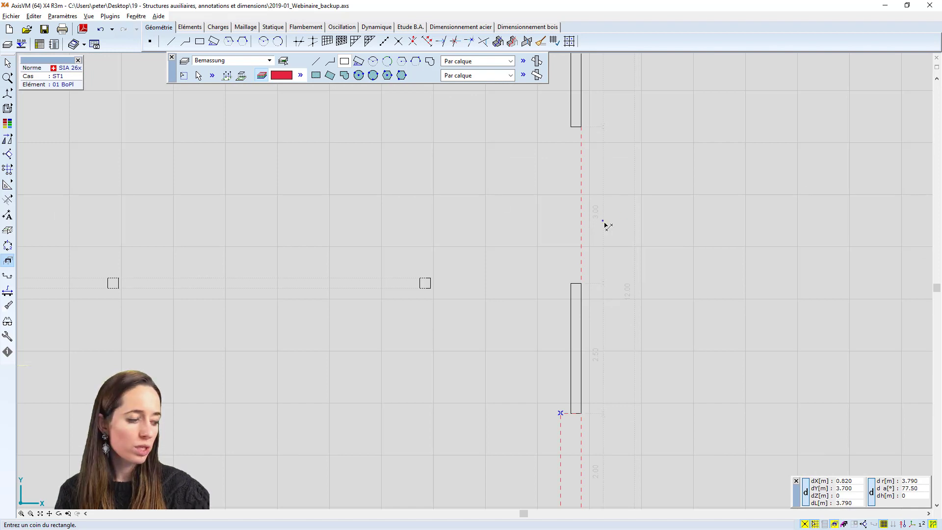
key(Escape)
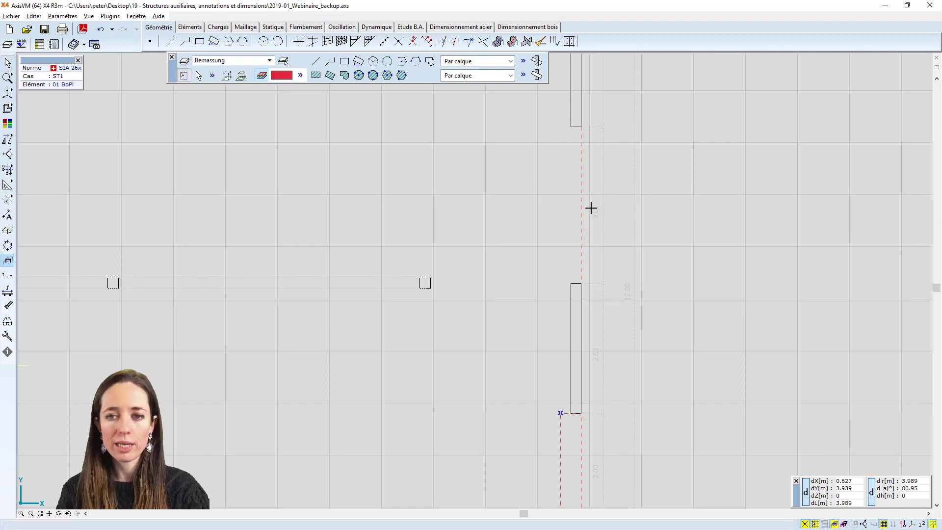
click(599, 212)
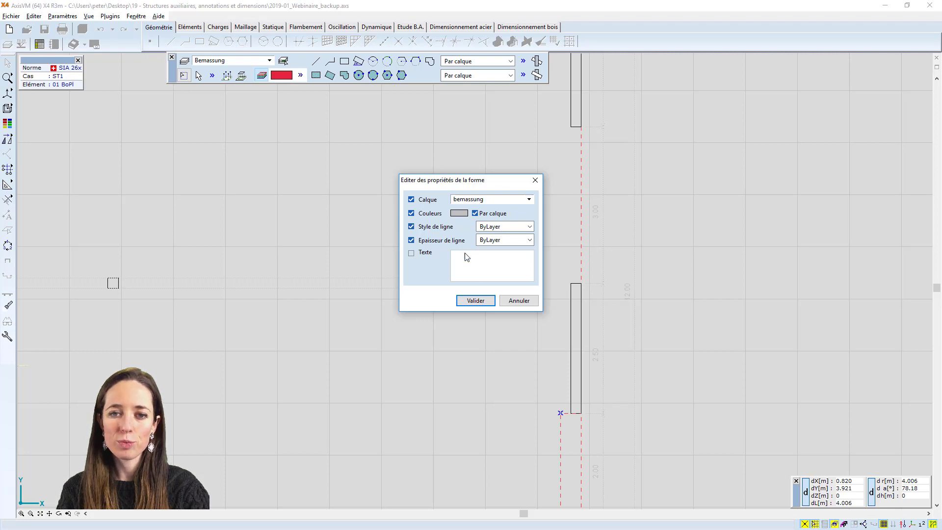
click(462, 213)
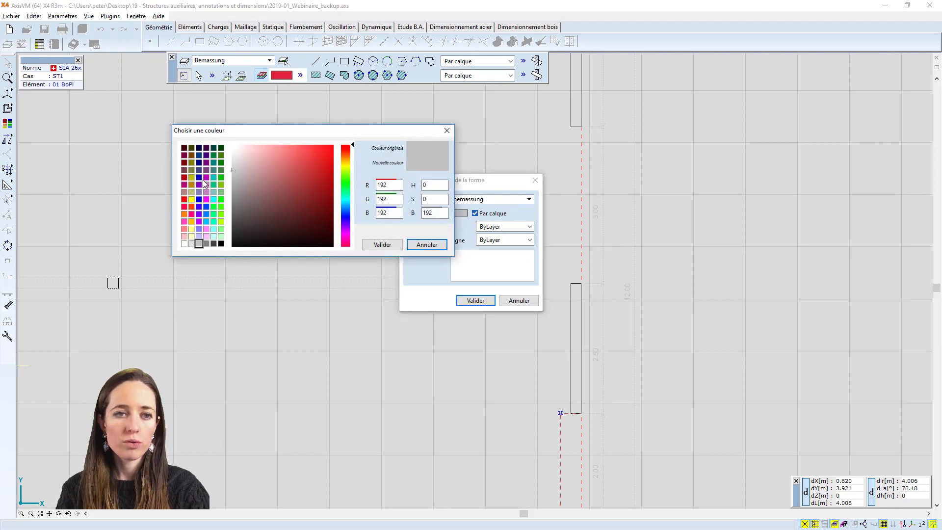
click(221, 244)
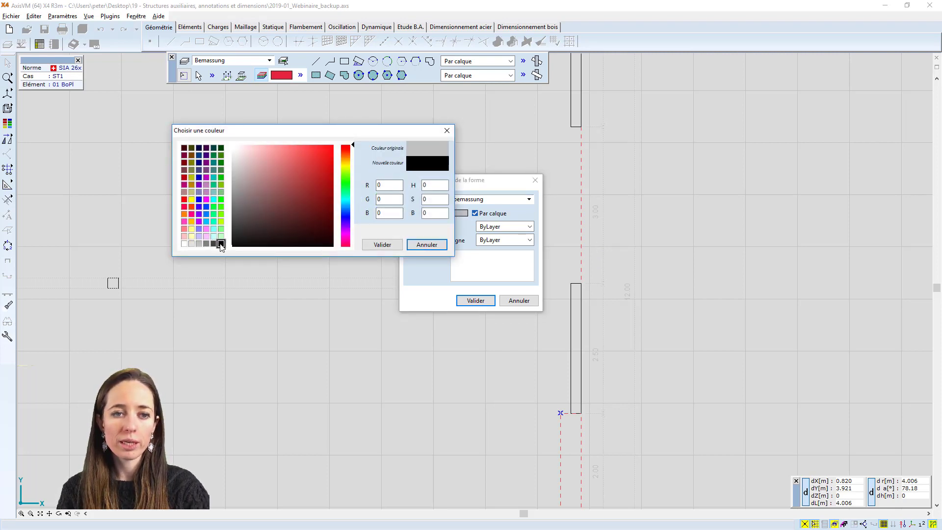
click(388, 244)
click(475, 300)
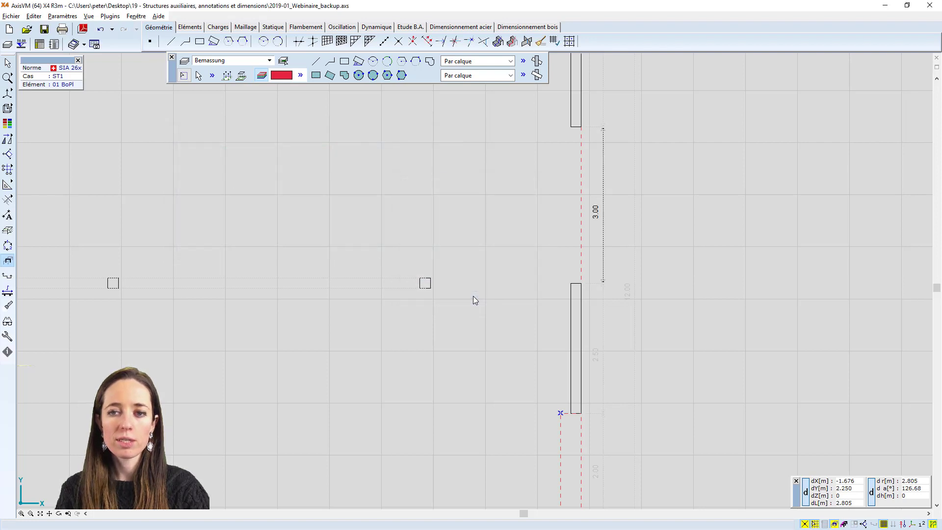
Change the colour of the DXF layer bemassung to black in the layer manager
scroll(576, 265, down, 4)
middle_drag(405, 208, 441, 218)
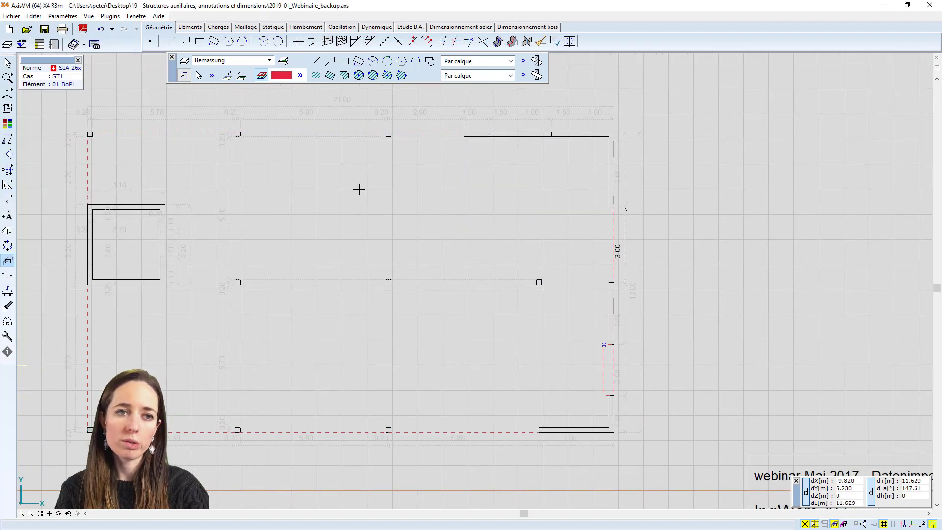
click(185, 62)
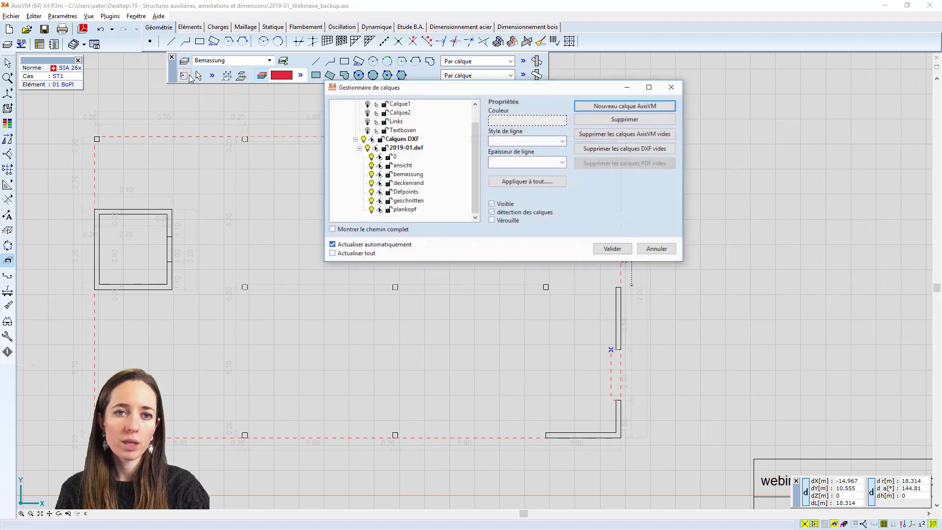
click(408, 174)
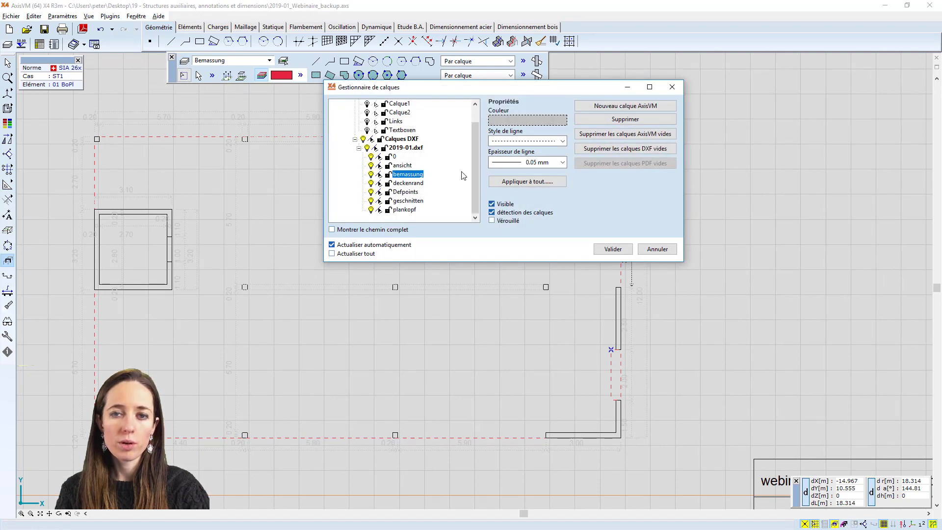
click(531, 121)
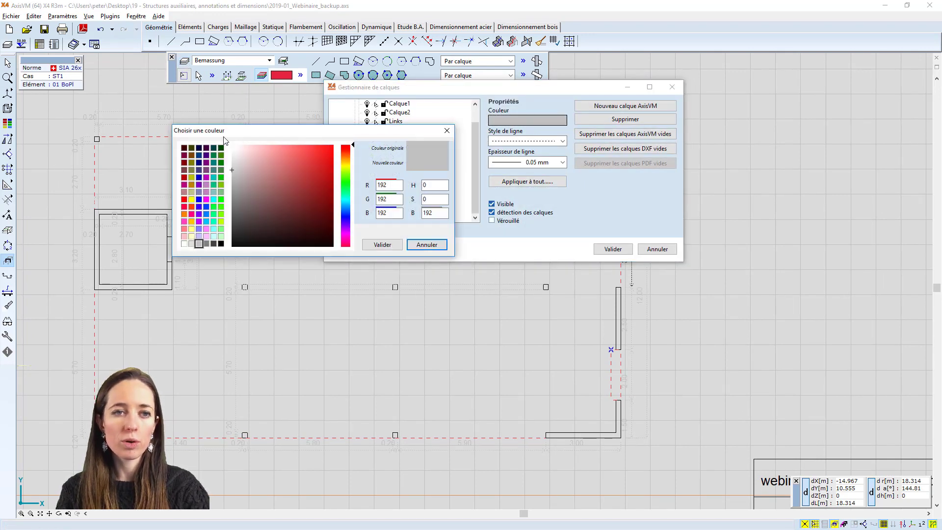
click(184, 148)
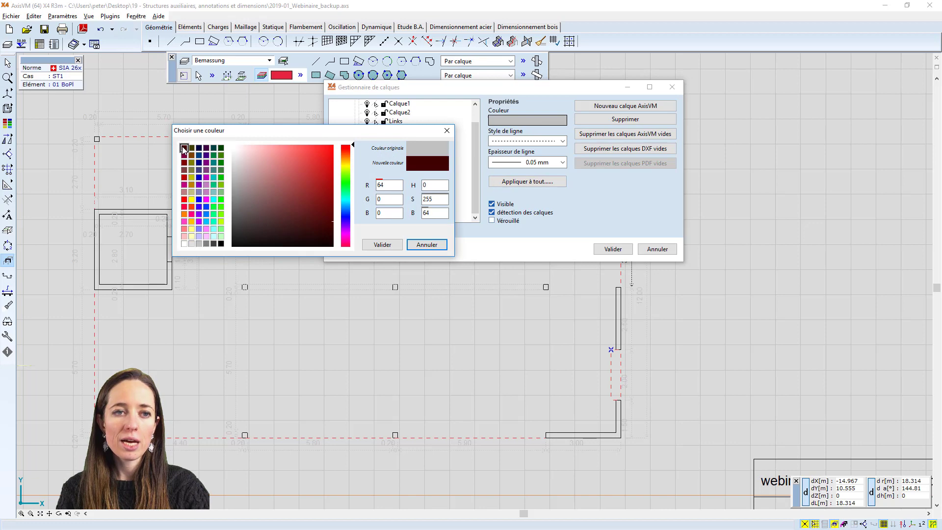
click(221, 243)
click(382, 244)
click(612, 249)
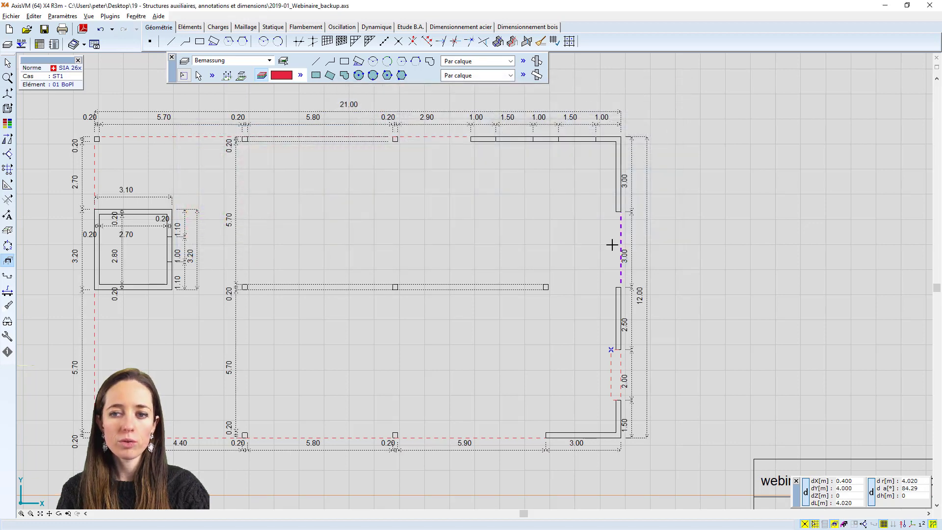
Hide all AxisVM and DXF/PDF background layers and exit background layer editing
scroll(436, 226, down, 2)
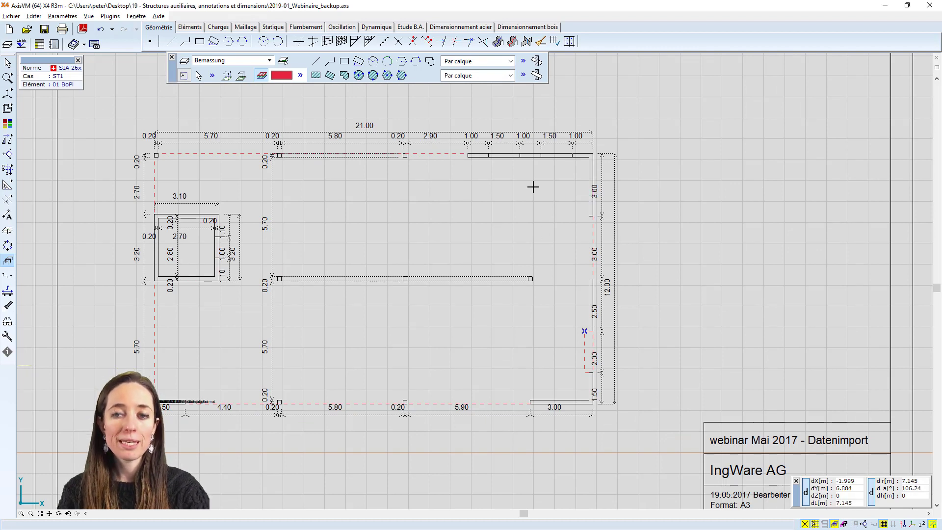
scroll(543, 190, down, 1)
scroll(544, 191, up, 2)
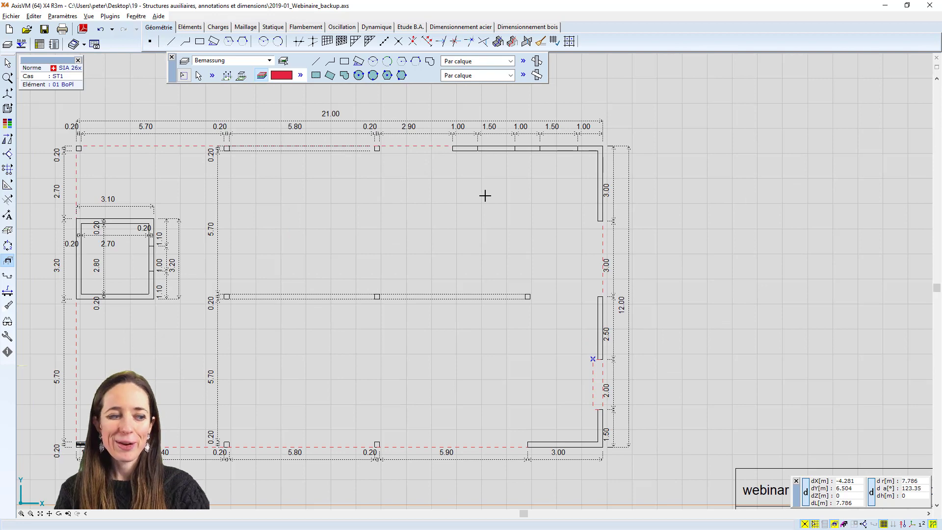
scroll(481, 194, down, 2)
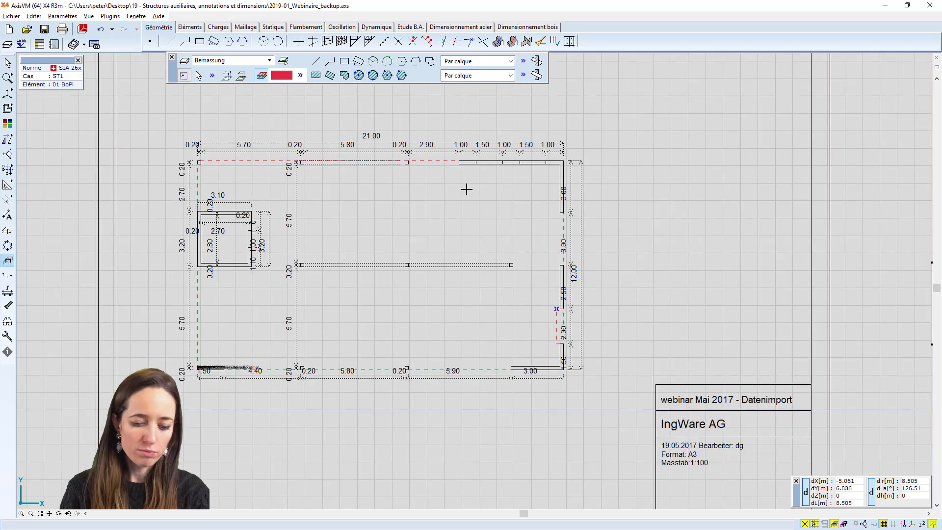
scroll(466, 201, down, 3)
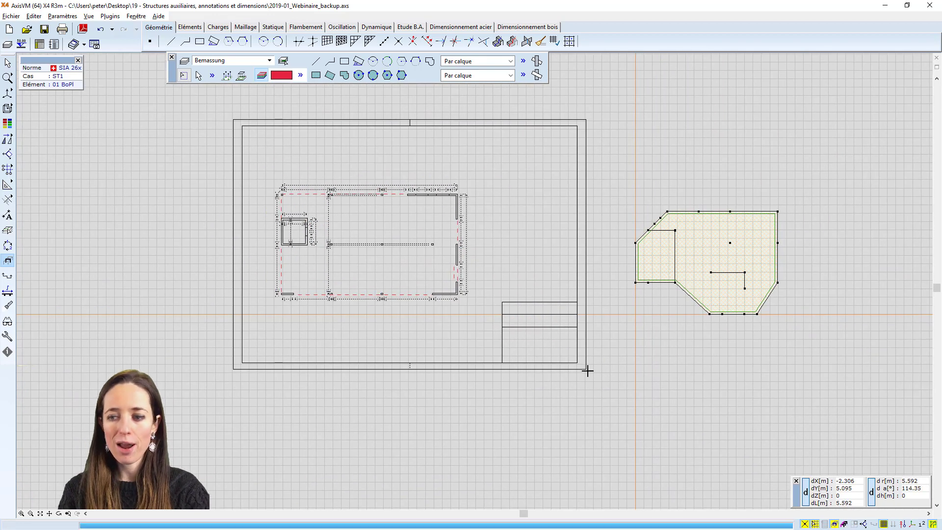
click(934, 524)
click(935, 524)
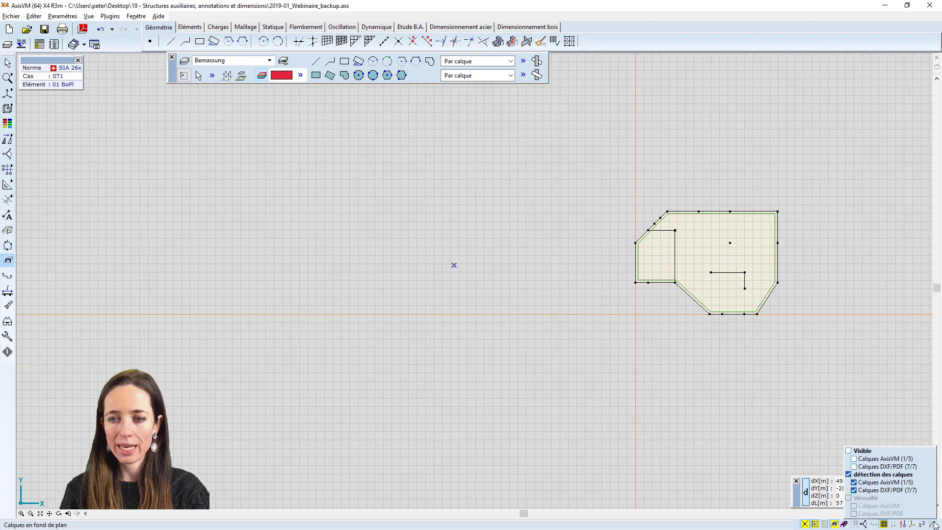
scroll(796, 282, up, 3)
middle_drag(772, 284, 661, 318)
scroll(663, 317, up, 2)
middle_drag(693, 237, 672, 253)
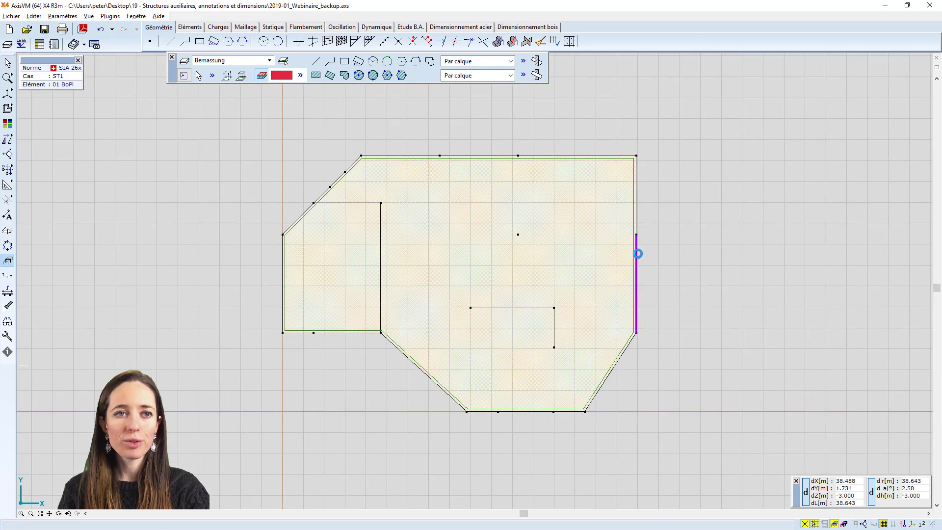
click(171, 58)
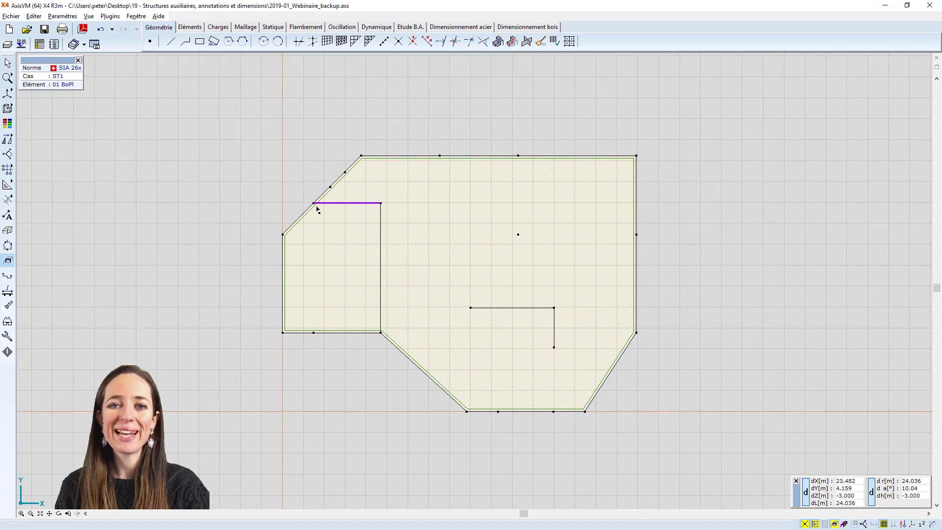
Define a new axis grid in the X-Y plane with relative spacings ΔX 3*2.5;3*1.5;5*2.5 and ΔY 8*2
scroll(319, 205, up, 1)
scroll(304, 194, up, 2)
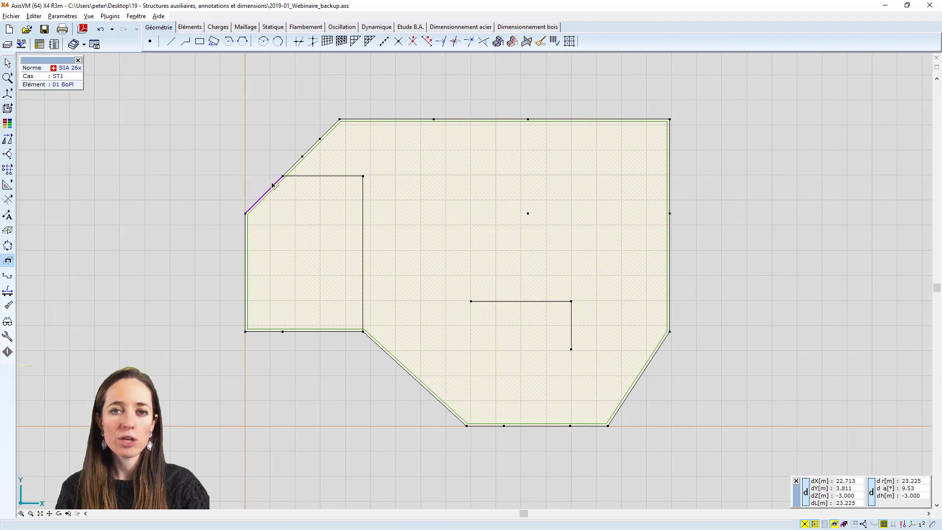
mouse_move(14, 171)
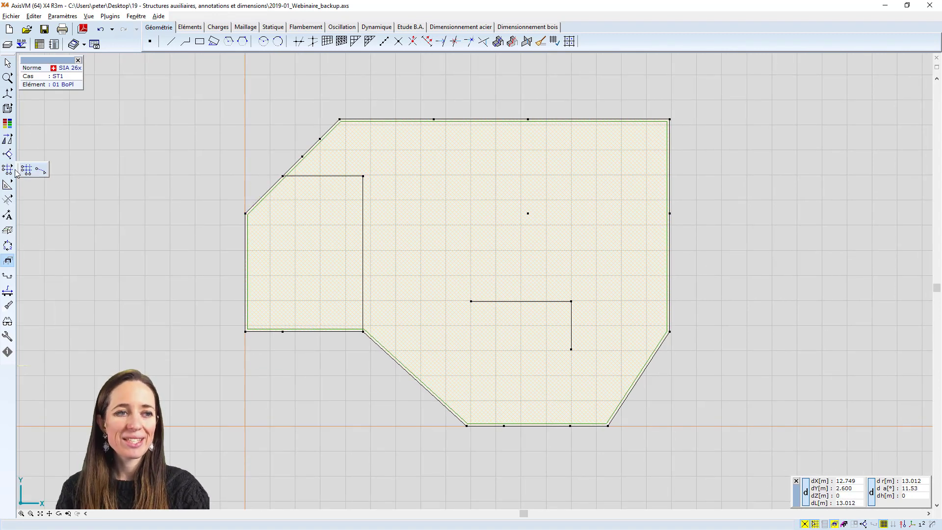
click(28, 170)
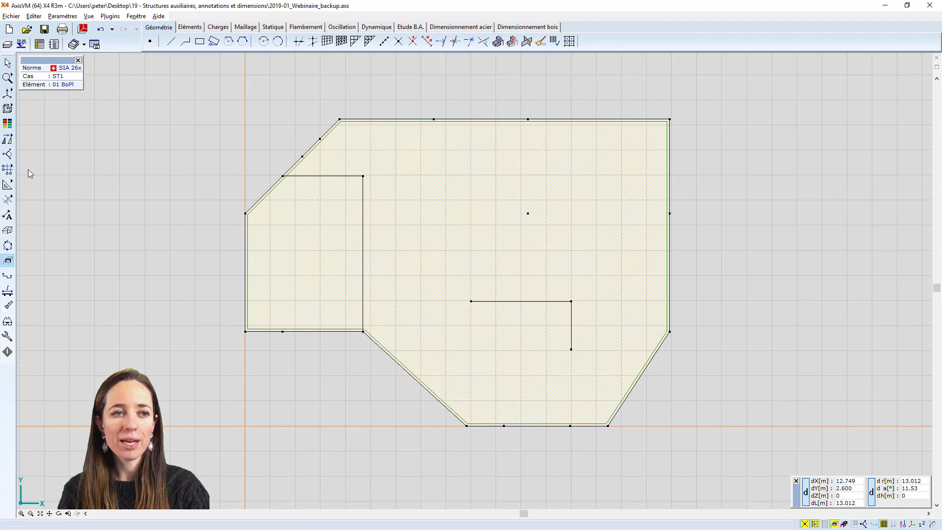
click(410, 198)
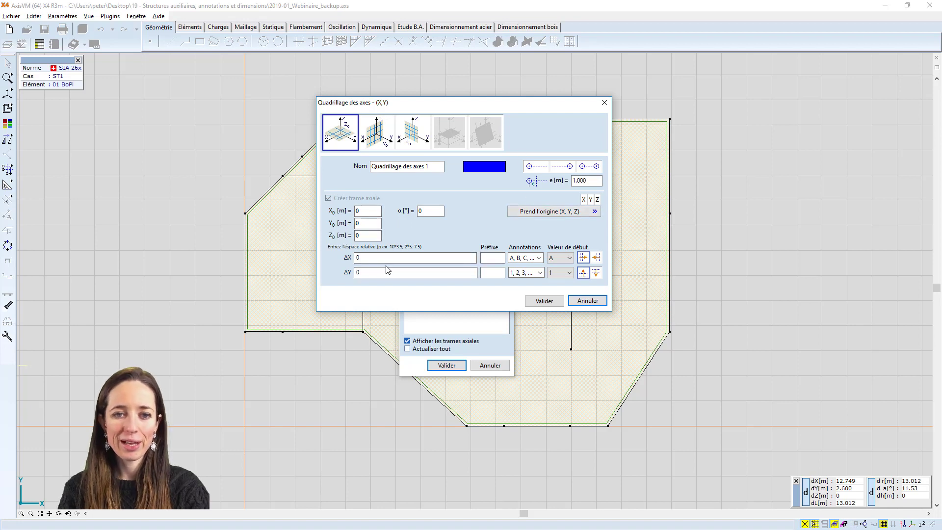
drag(376, 258, 302, 256)
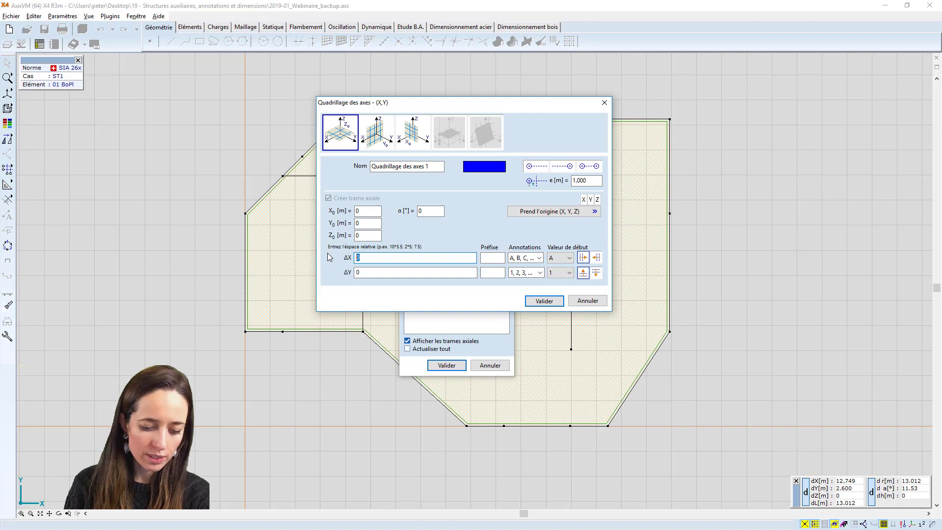
text(3*2)
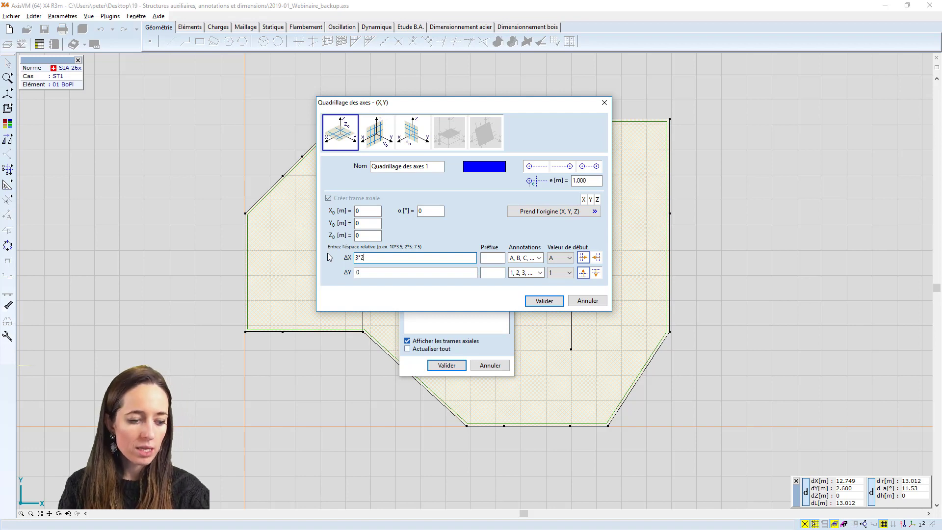
text(5)
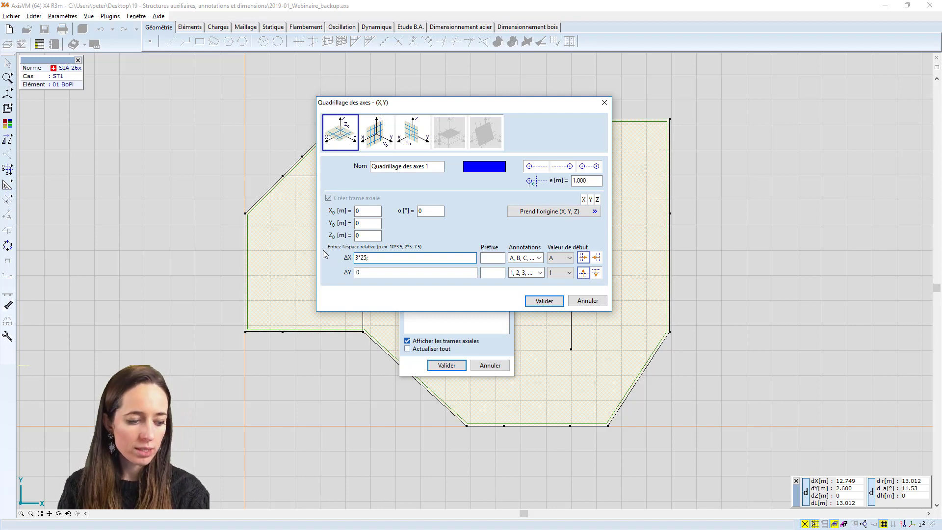
text(.)
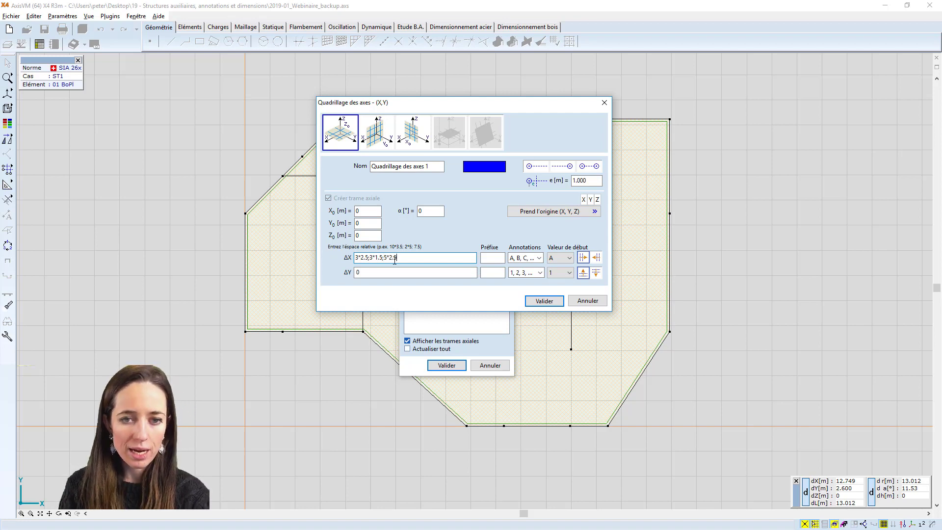
click(373, 272)
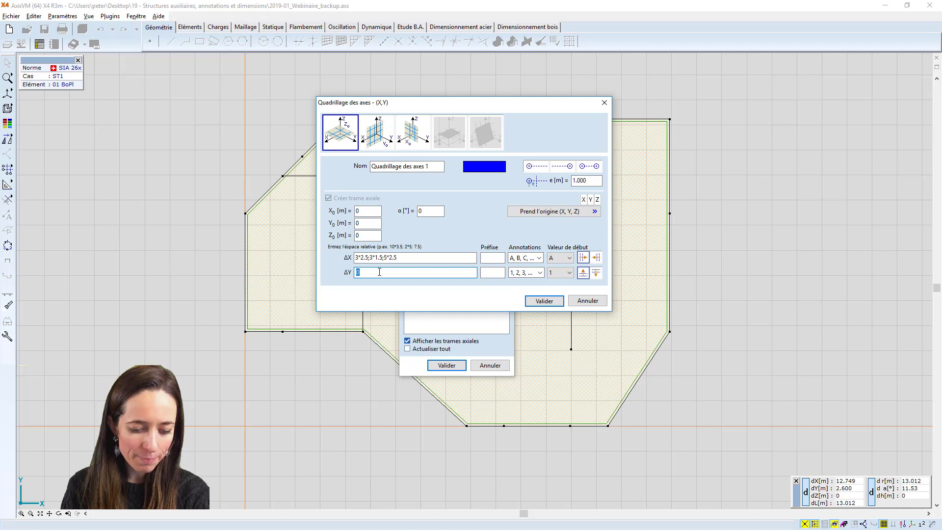
click(498, 260)
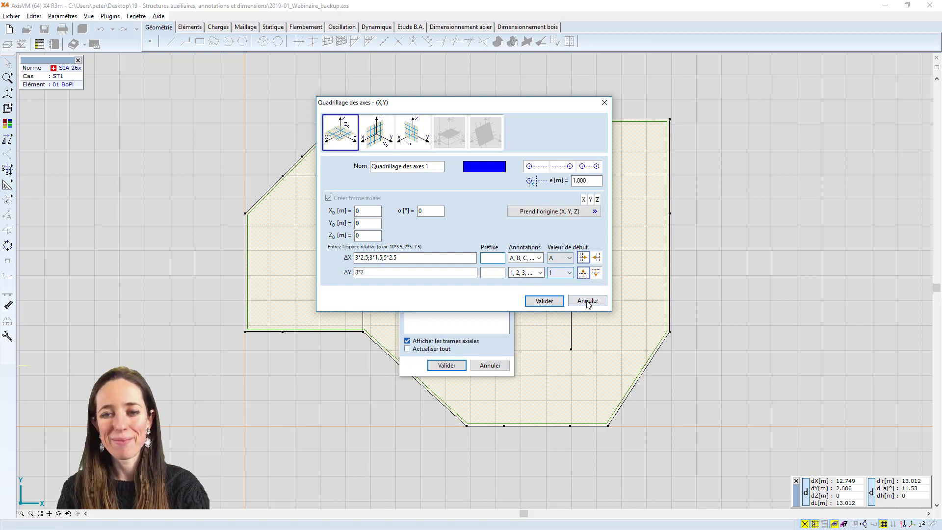
Pick the lower-left corner node of the slab's left part as the grid origin and create the axis grid
click(545, 212)
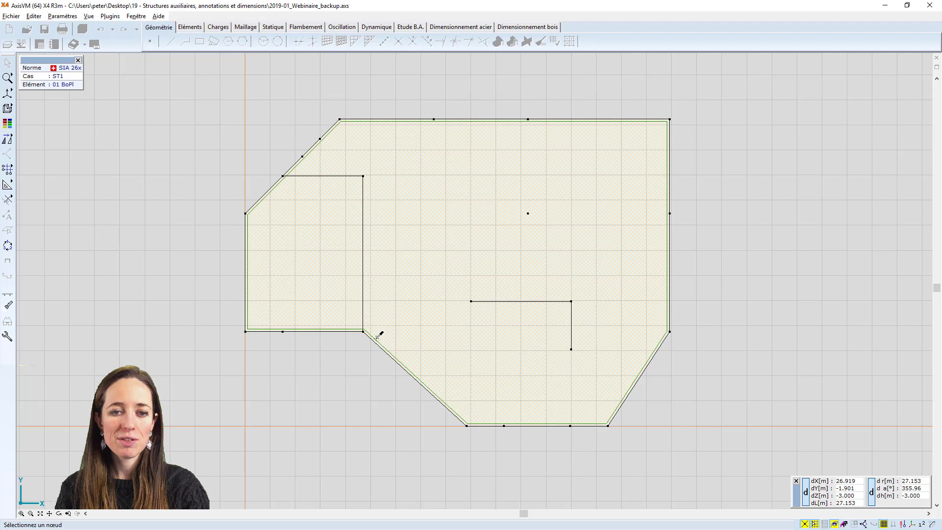
click(246, 330)
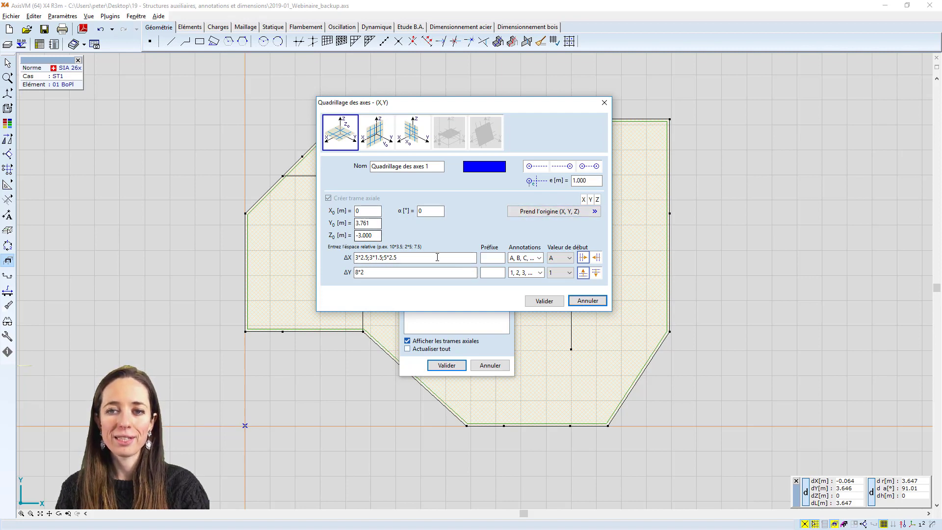
click(544, 300)
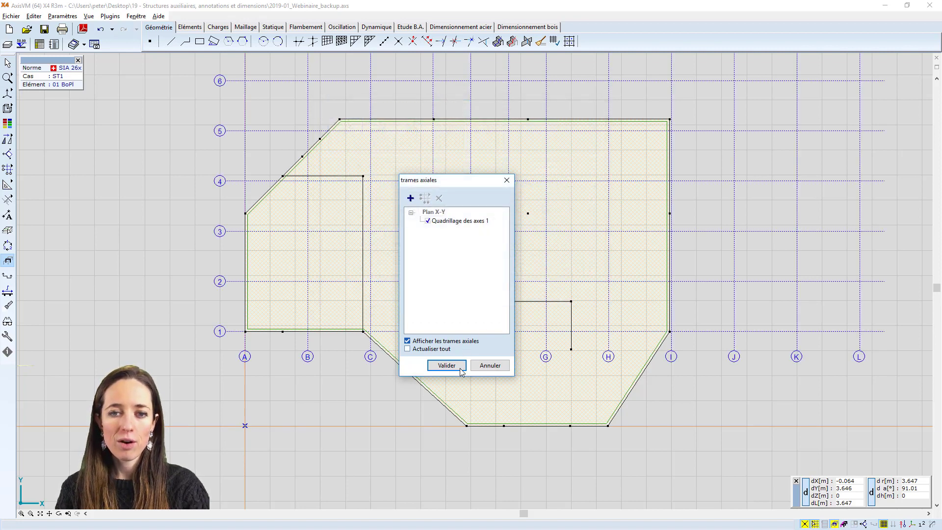
click(446, 365)
Modify the blue axis grid so its annotation bubbles appear at both ends of the axes
scroll(447, 358, down, 5)
scroll(417, 289, up, 5)
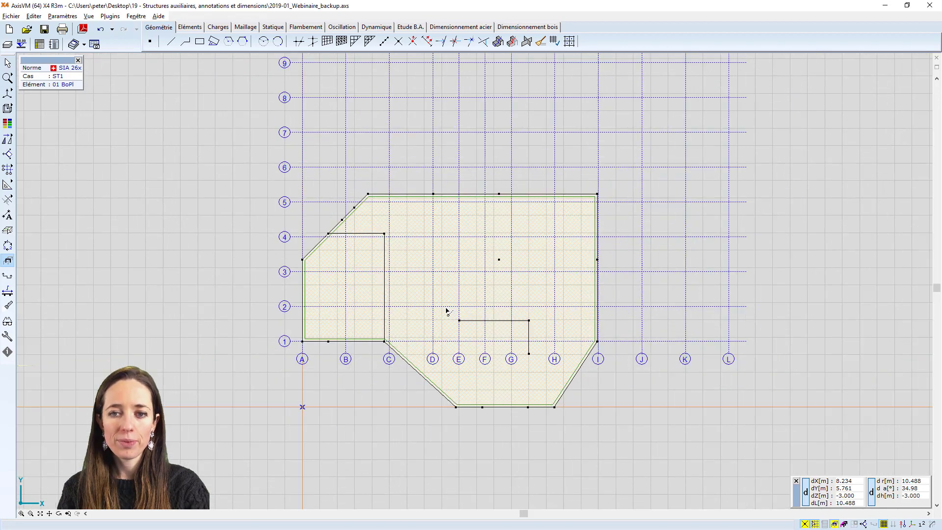
double_click(442, 190)
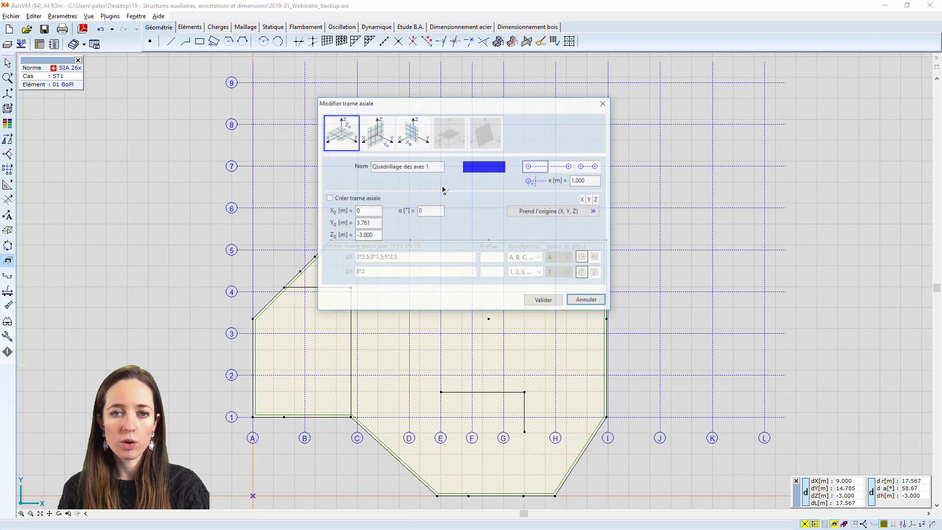
click(586, 168)
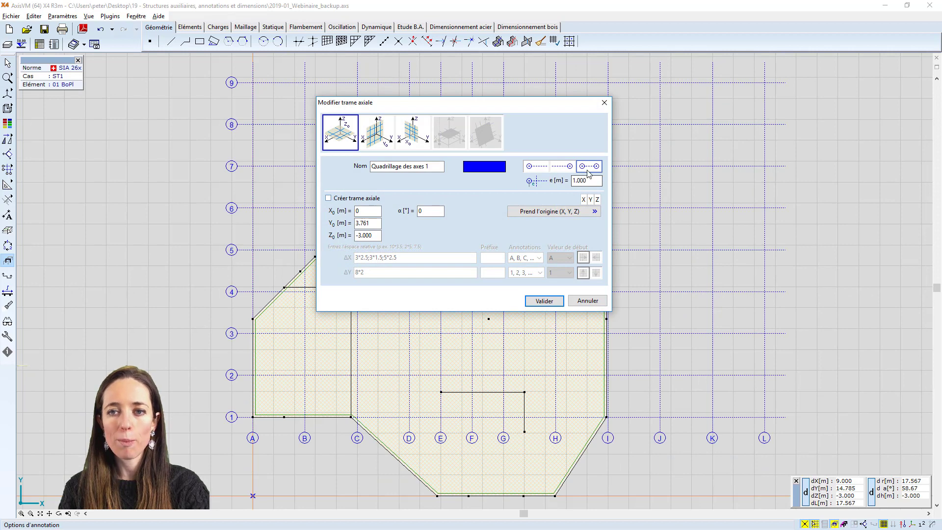
click(543, 300)
scroll(535, 302, down, 3)
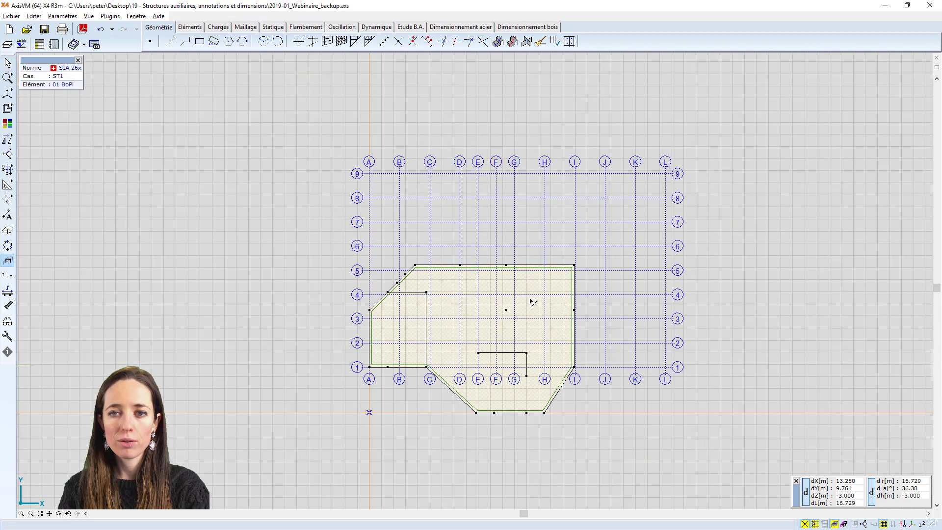
scroll(467, 314, up, 2)
middle_drag(468, 314, 464, 301)
scroll(465, 301, up, 1)
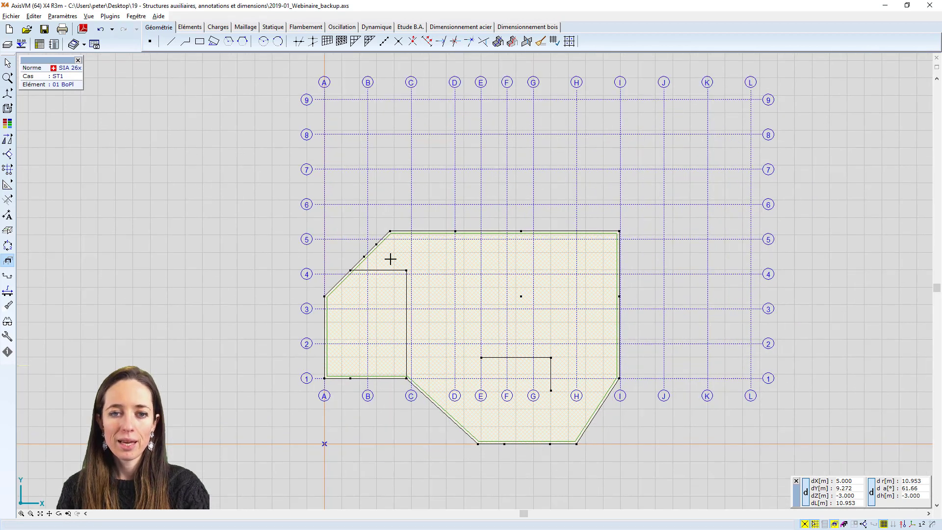
middle_drag(356, 212, 356, 216)
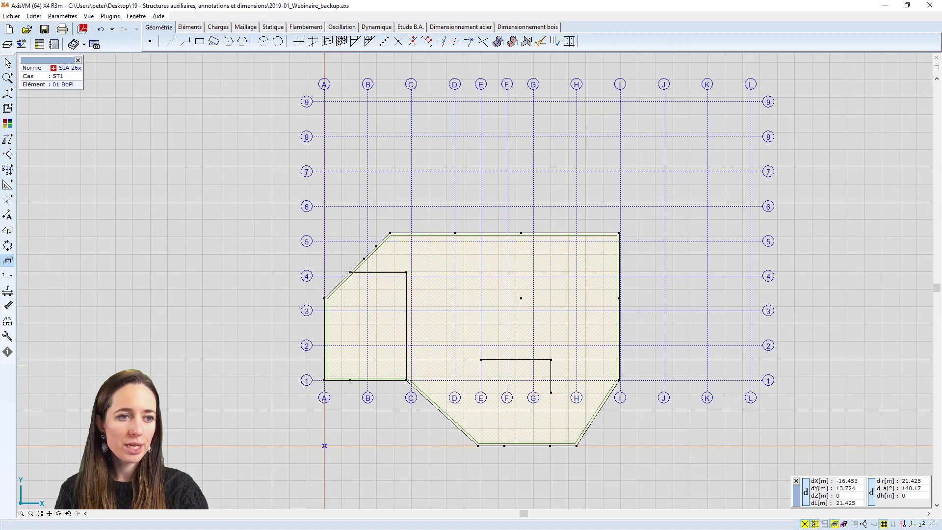
Define a second X-Y axis grid in red with spacings ΔX 6*2 and ΔY 6*2, rotated by 30°
mouse_move(14, 194)
click(26, 170)
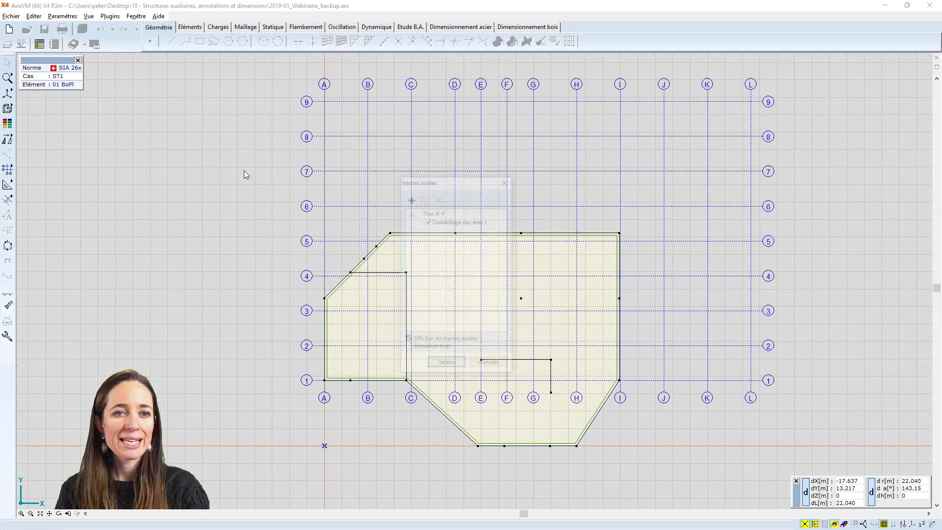
drag(433, 180, 196, 182)
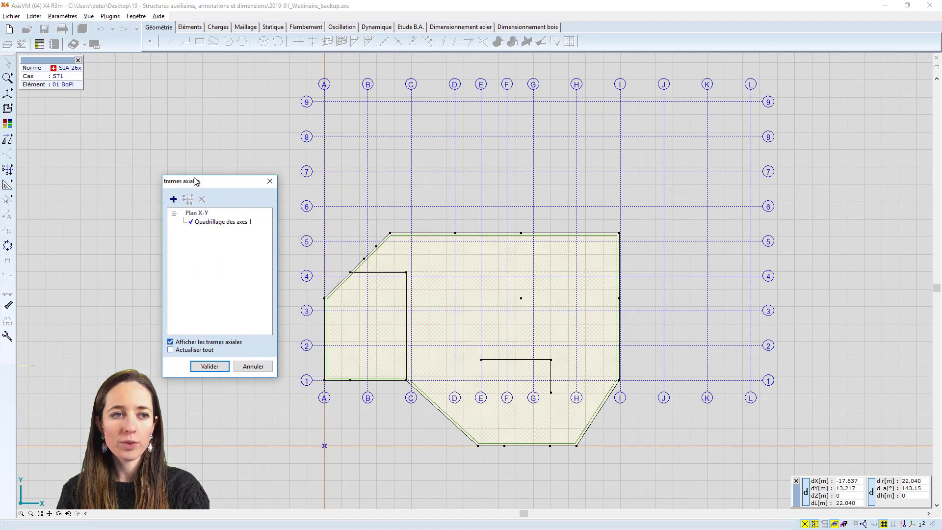
click(174, 199)
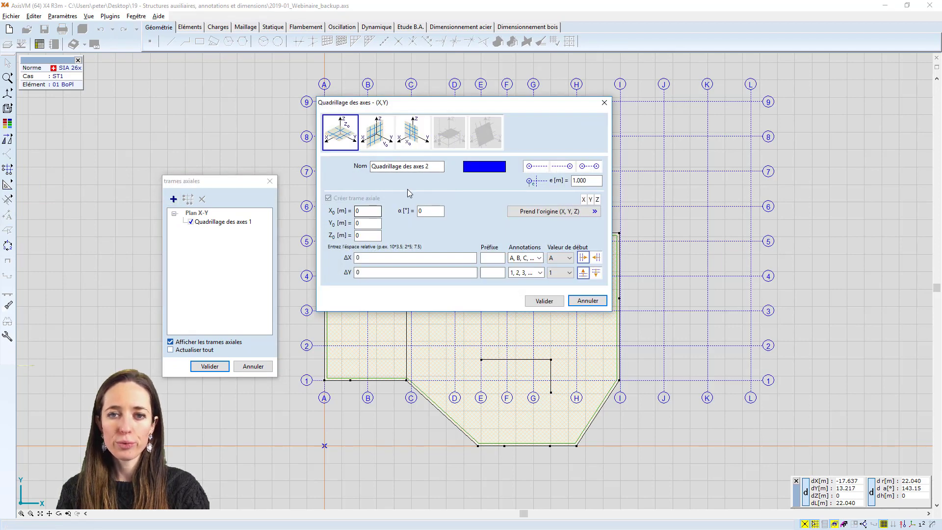
click(484, 167)
click(184, 199)
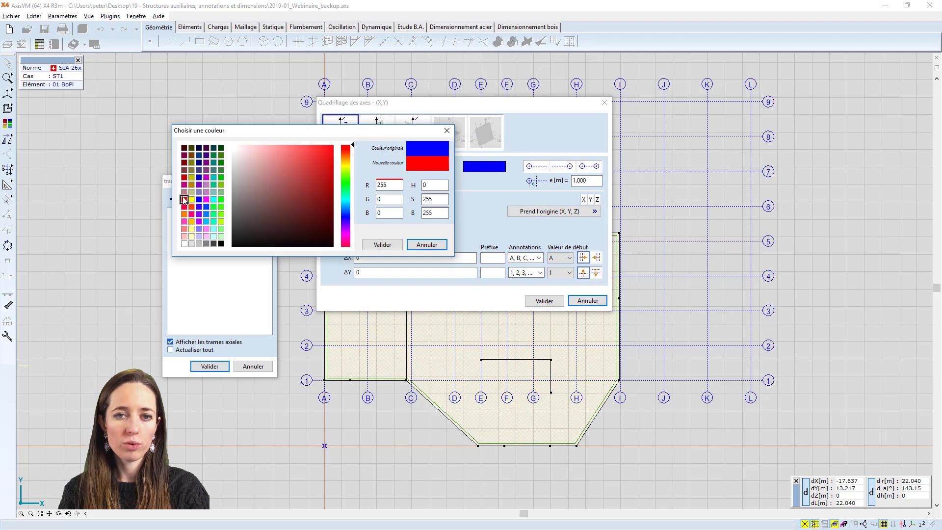
click(369, 246)
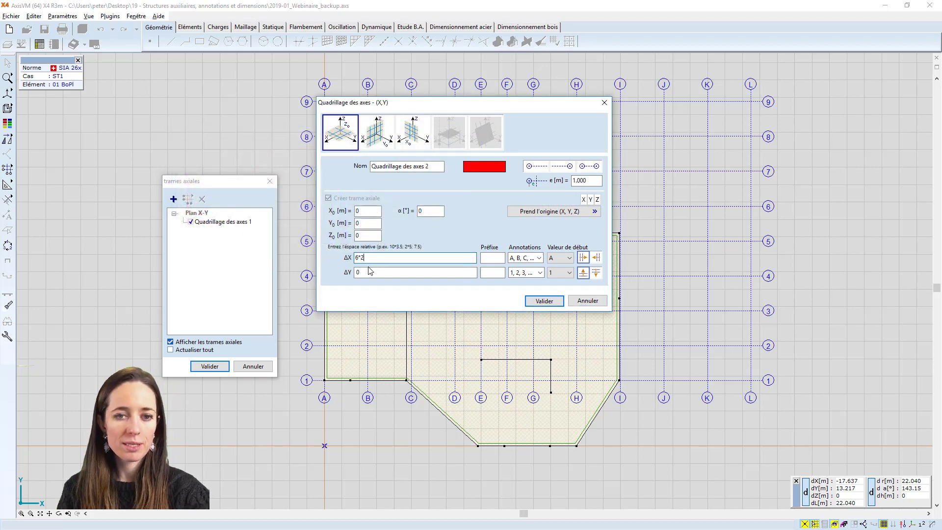
key(Tab)
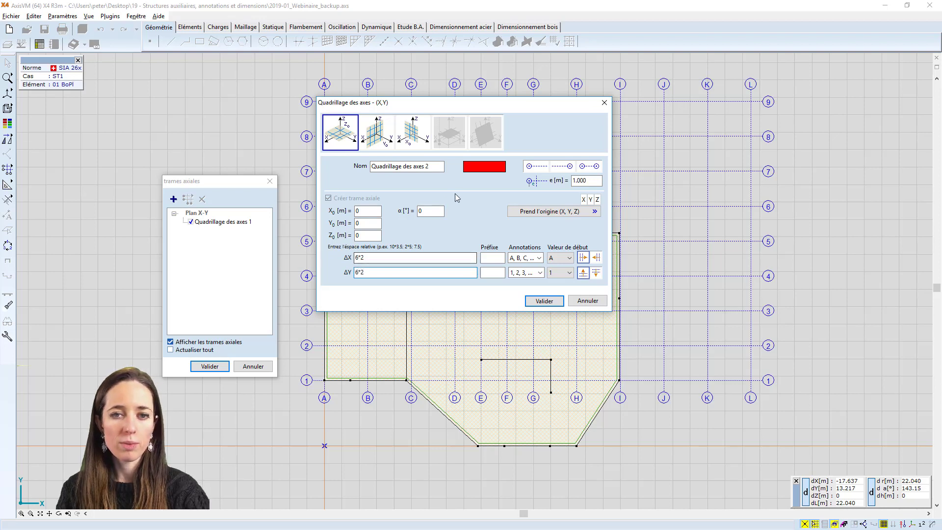
drag(432, 212, 348, 214)
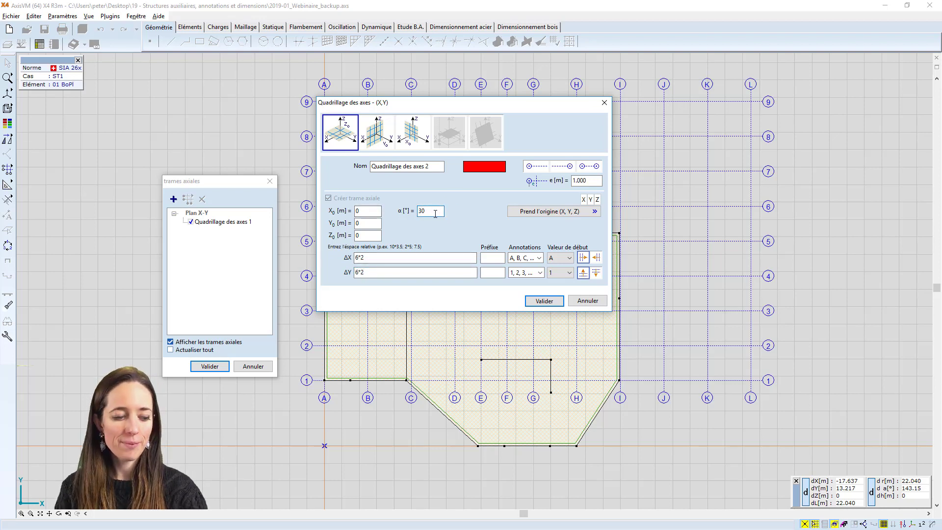
Set the ΔX annotations to 1, 2, 3 with prefix A, give ΔY prefix B, and create the grid
click(540, 258)
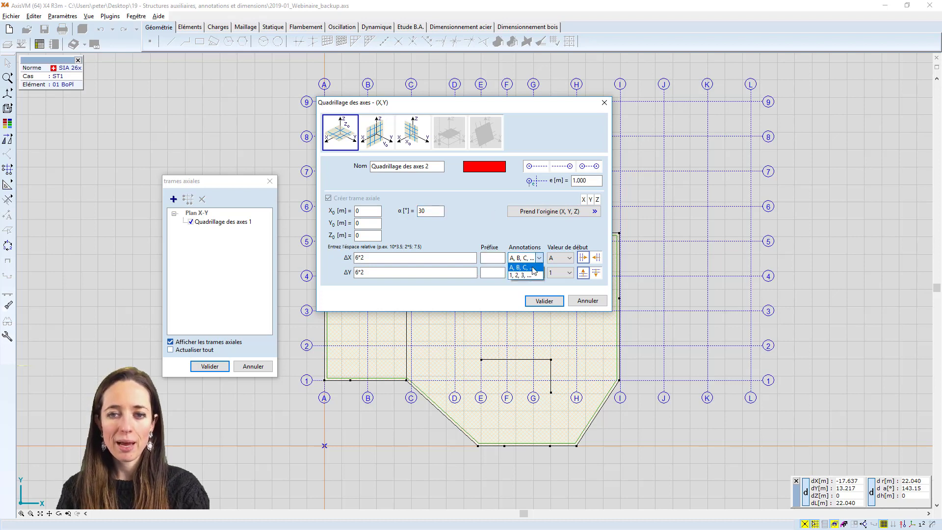
click(523, 274)
click(486, 257)
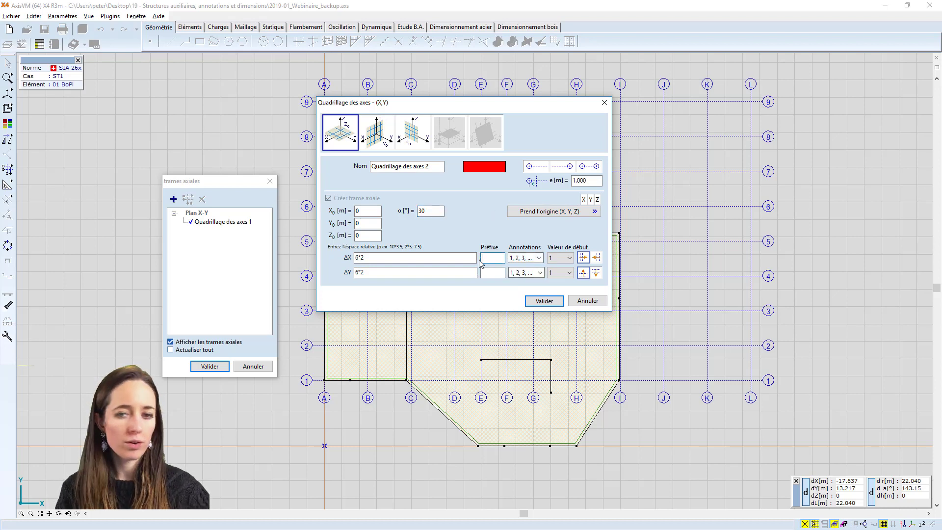
text(B)
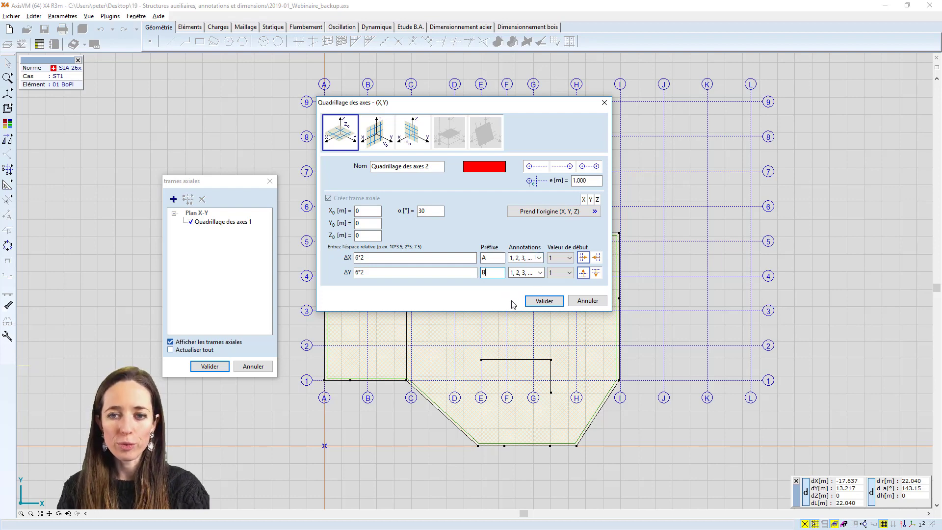
click(542, 301)
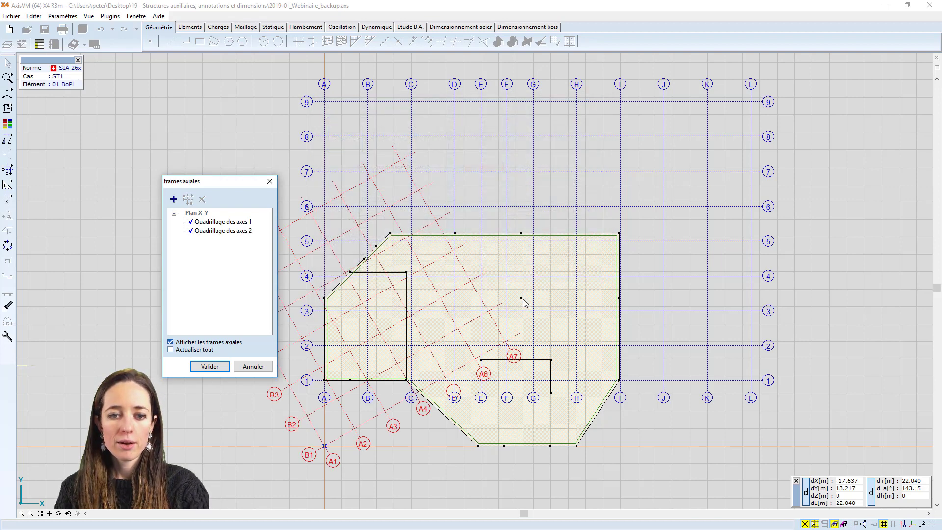
click(205, 372)
scroll(343, 387, down, 1)
middle_drag(343, 387, 438, 369)
scroll(437, 365, up, 2)
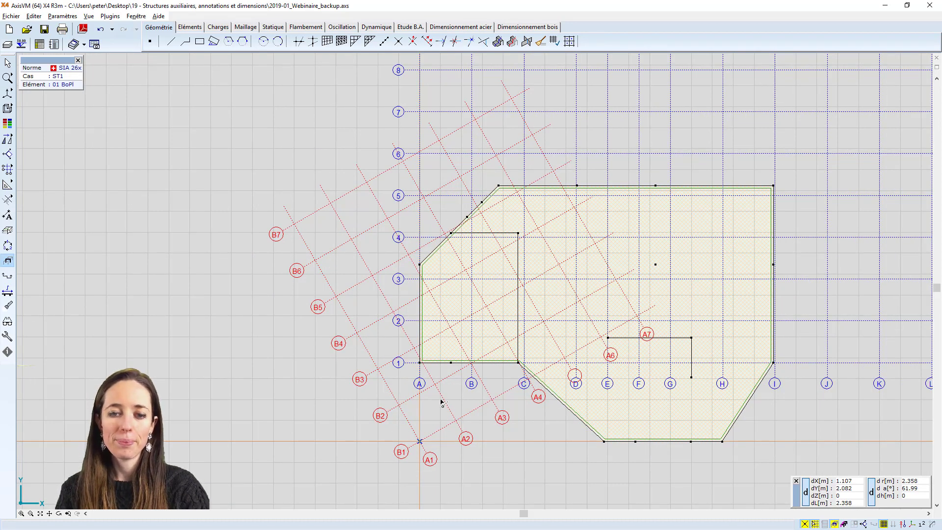
Add an individual grid line from the lower-left corner node of the slab's left part to the slab's upper-right corner
click(12, 170)
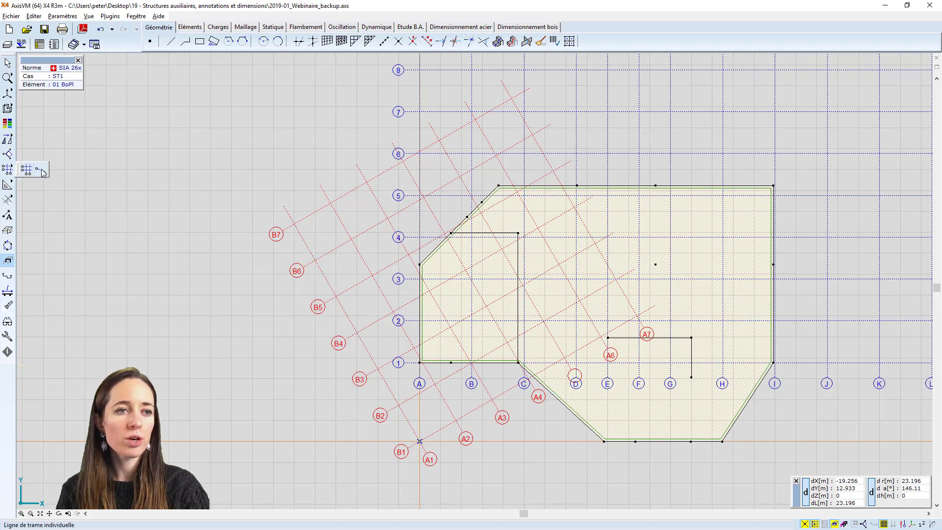
click(40, 169)
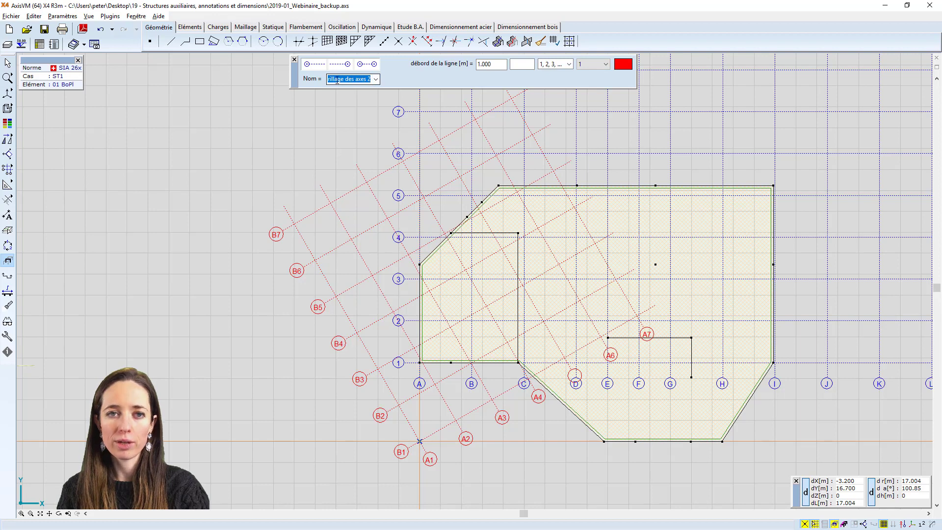
scroll(375, 172, down, 2)
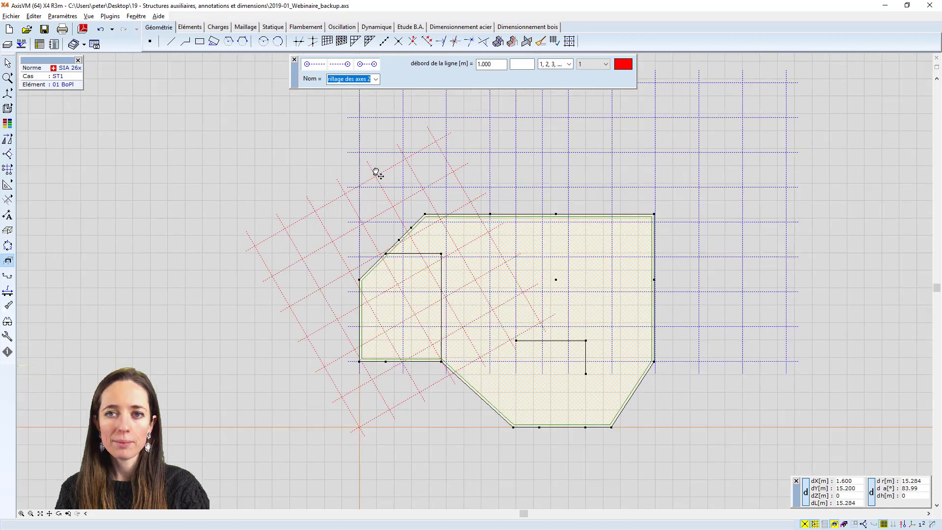
click(347, 368)
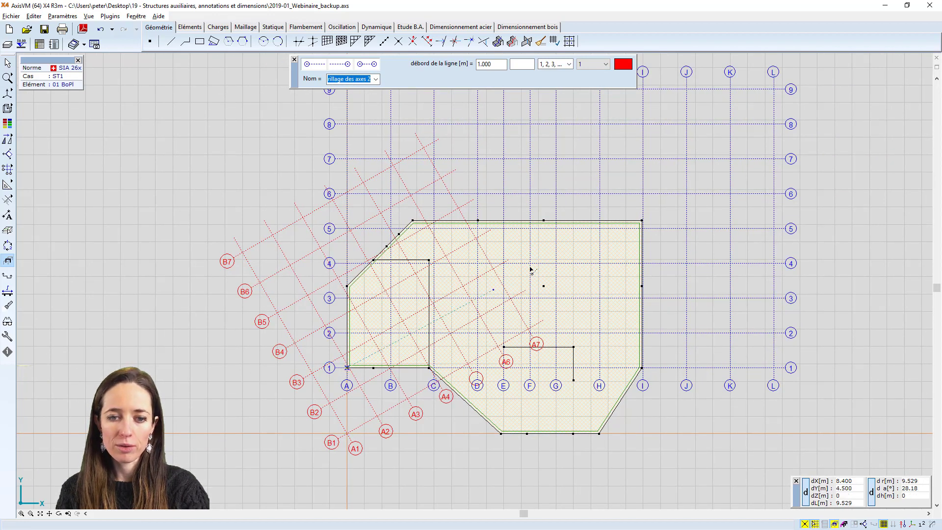
click(644, 222)
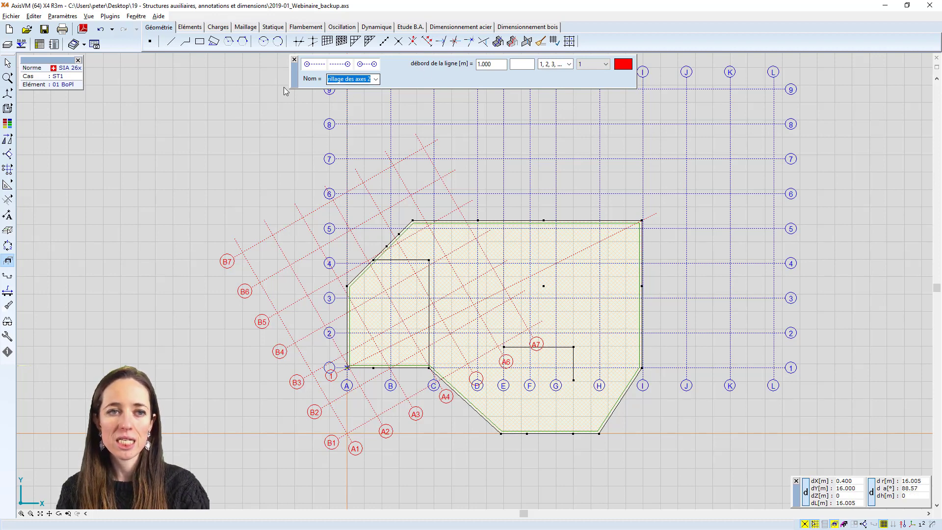
Hide both axis grids, Quadrillage des axes 1 and Quadrillage des axes 2
click(19, 168)
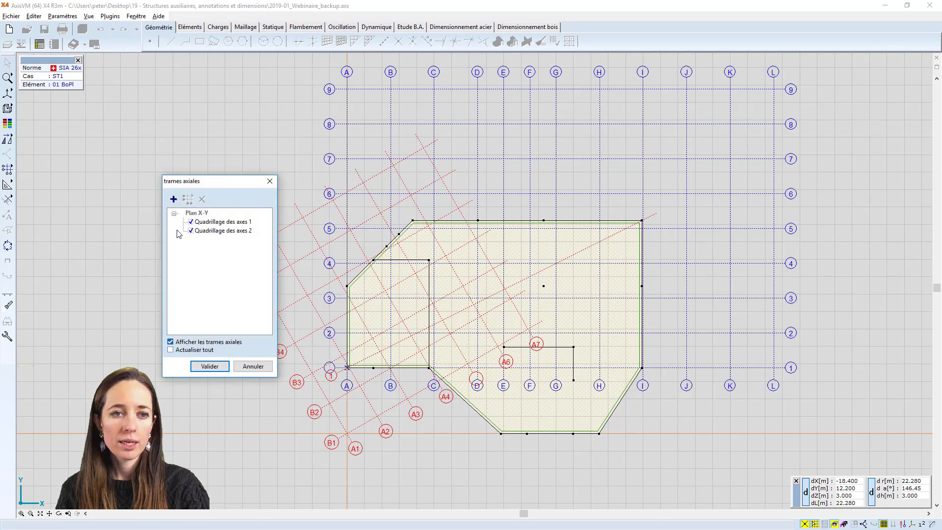
click(191, 222)
click(191, 231)
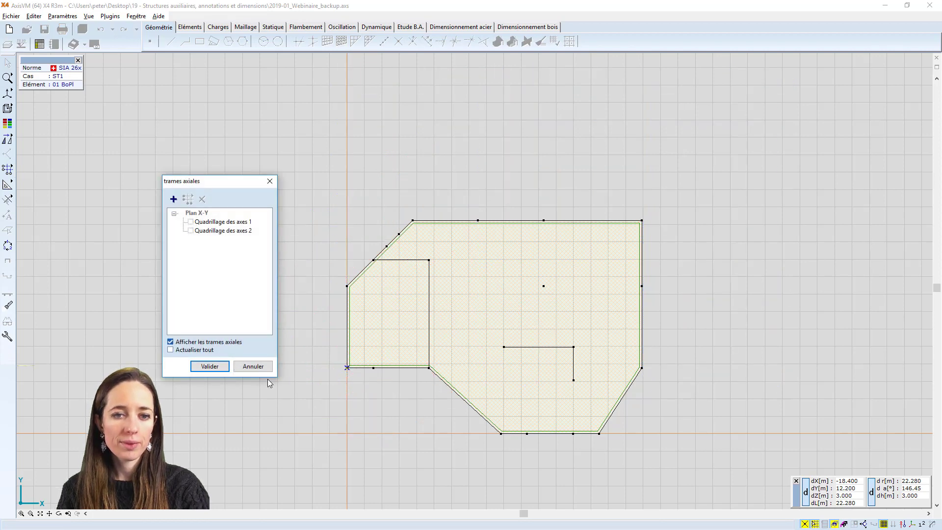
click(216, 371)
scroll(462, 349, up, 3)
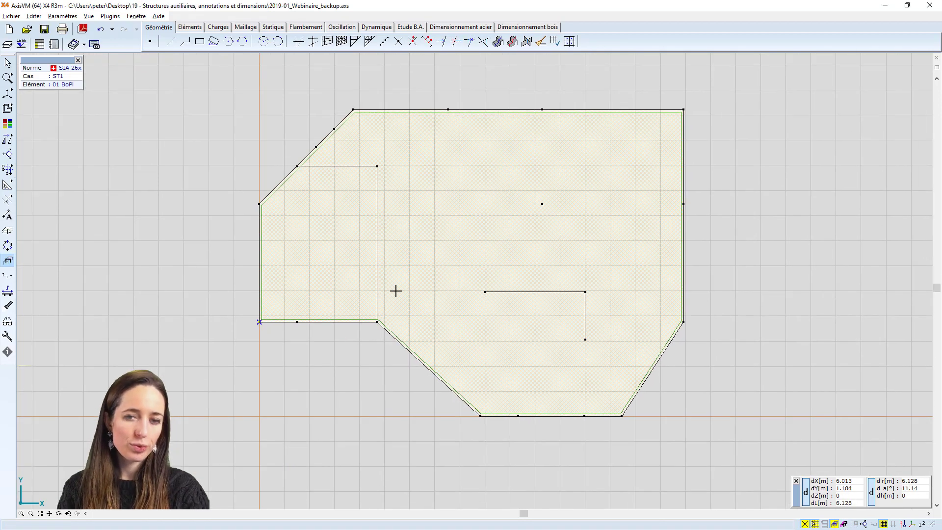
middle_drag(436, 232, 438, 244)
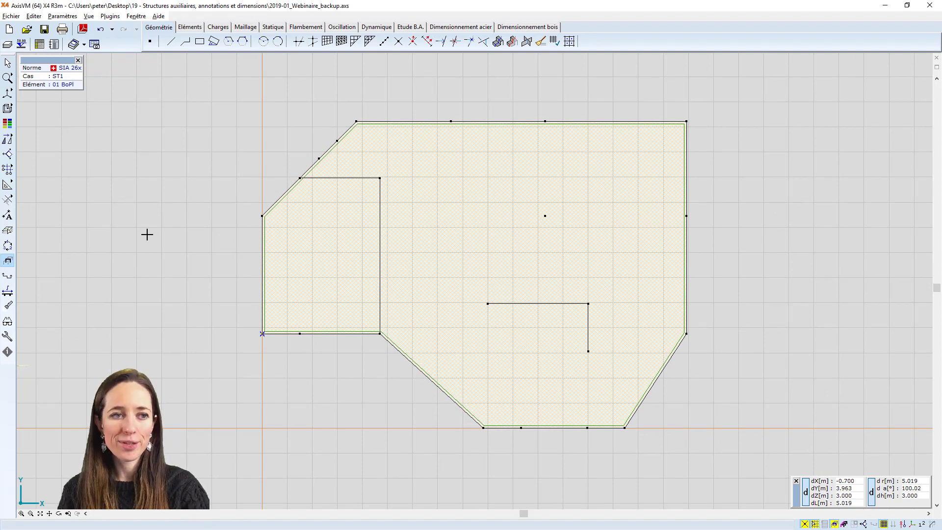
Place vertical guide lines through the first and third nodes of the slab's upper edge, counted from the left
mouse_move(7, 185)
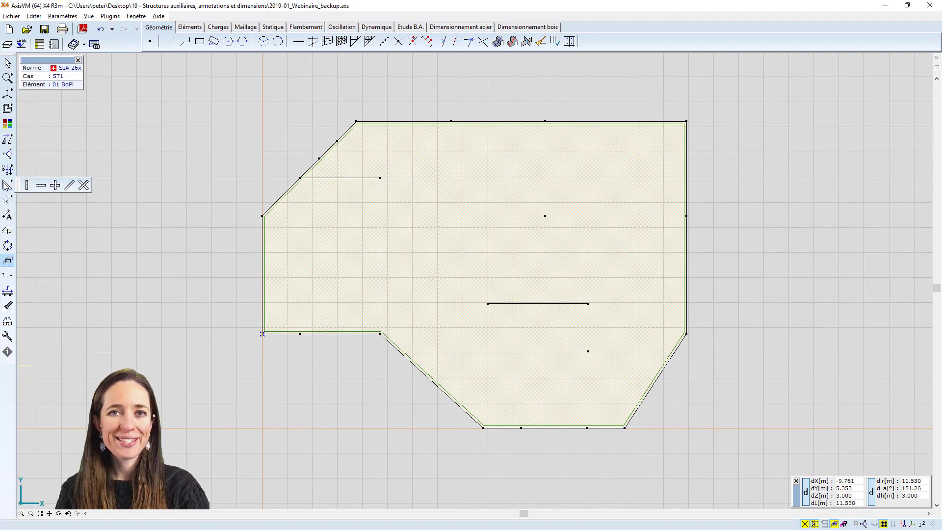
click(28, 186)
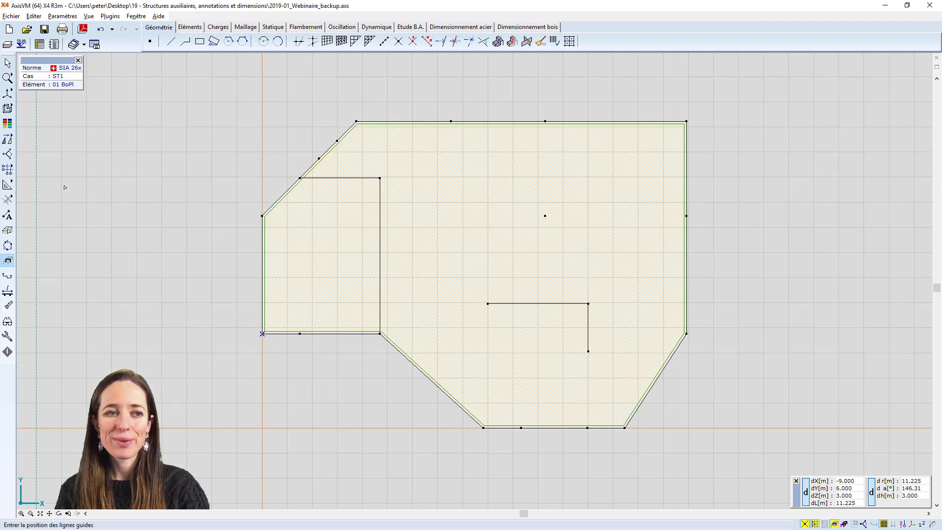
click(357, 121)
click(544, 121)
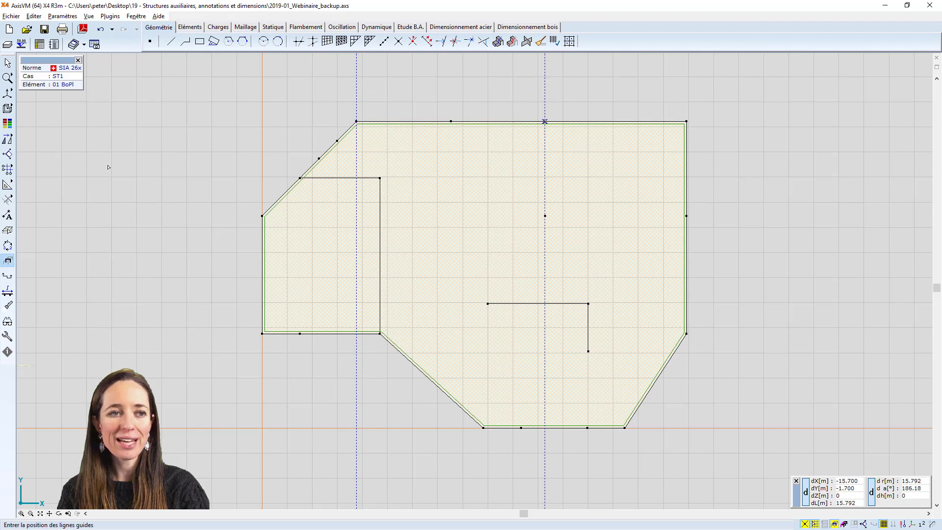
Place horizontal guide lines through the lower and upper ends of the vertical inner line in the slab's left part
mouse_move(7, 185)
click(42, 185)
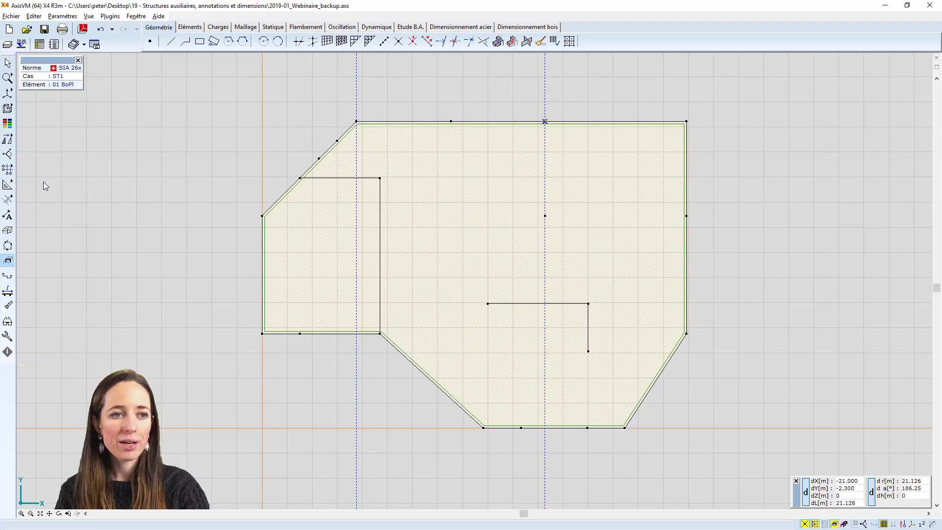
click(380, 333)
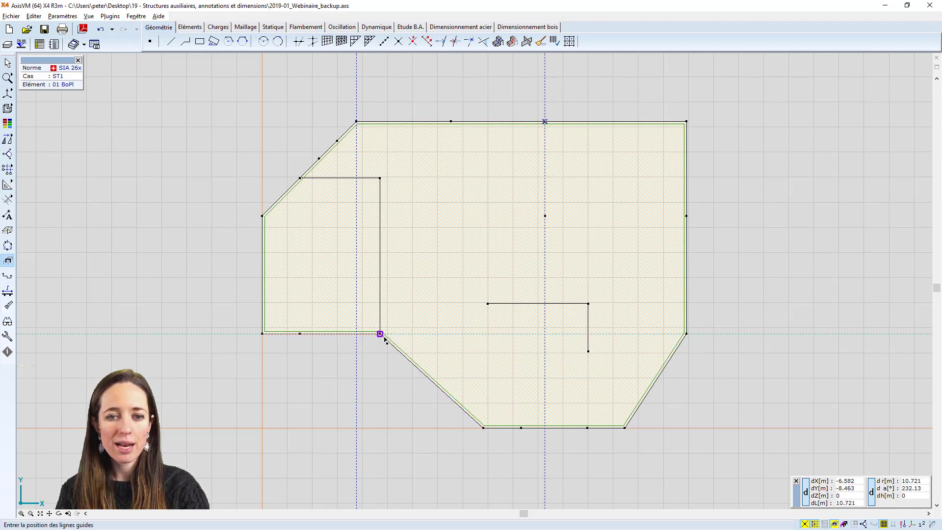
click(380, 178)
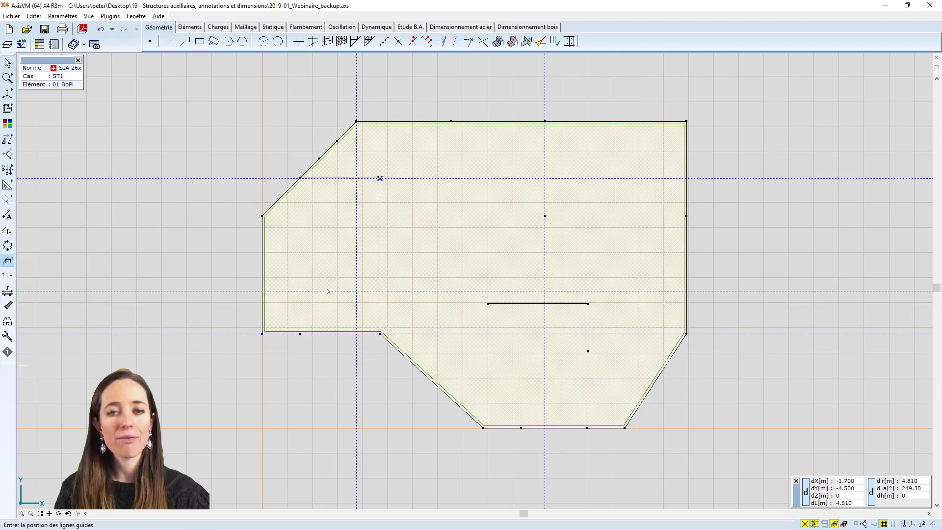
key(Escape)
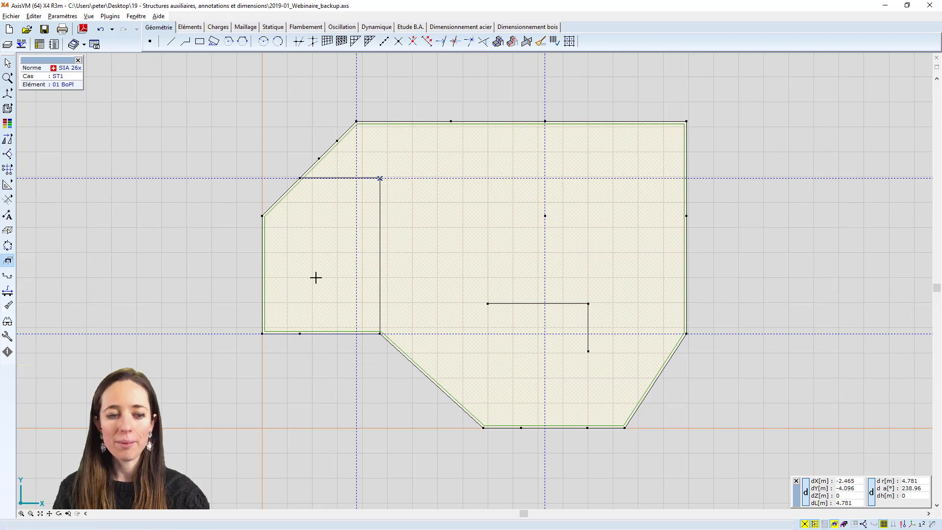
Place an oblique guide line through the lower-left corner of the slab's left part and the slab's upper-right corner
click(7, 154)
click(69, 185)
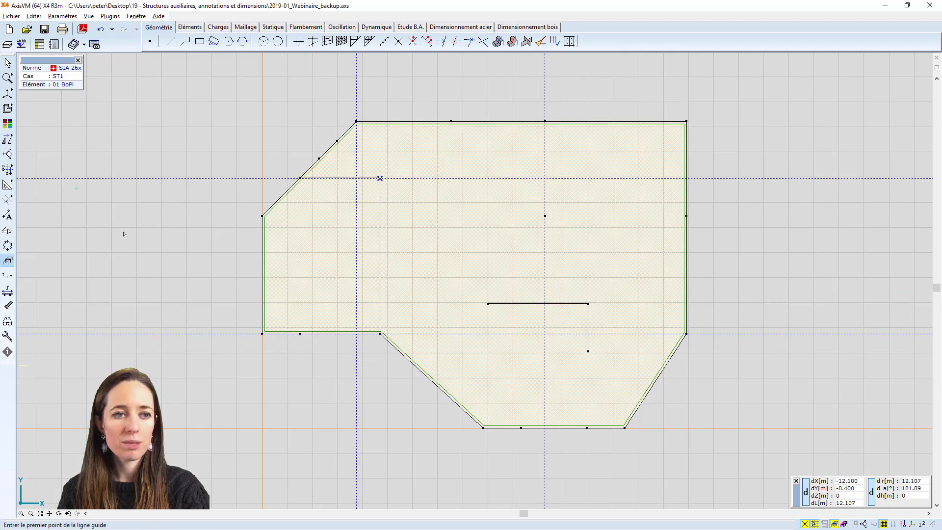
click(262, 334)
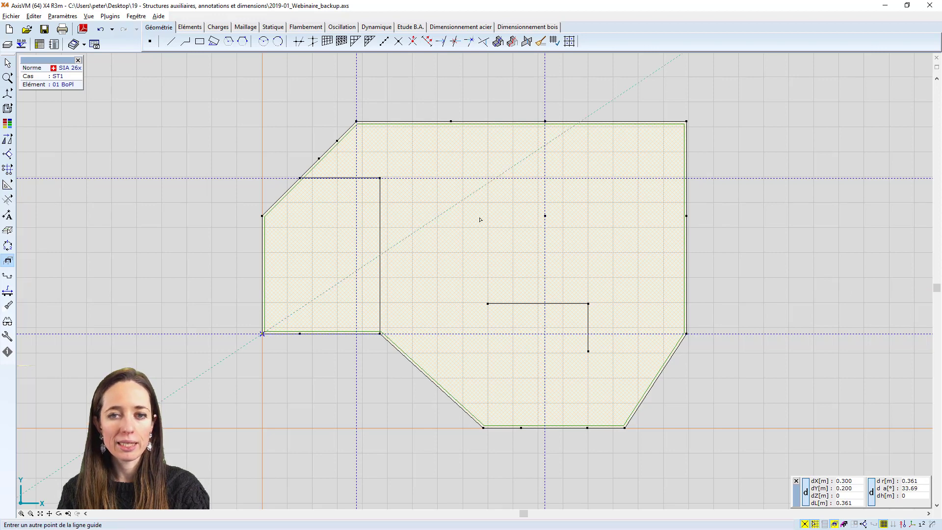
click(686, 121)
scroll(612, 215, down, 3)
scroll(612, 214, down, 5)
scroll(599, 228, up, 10)
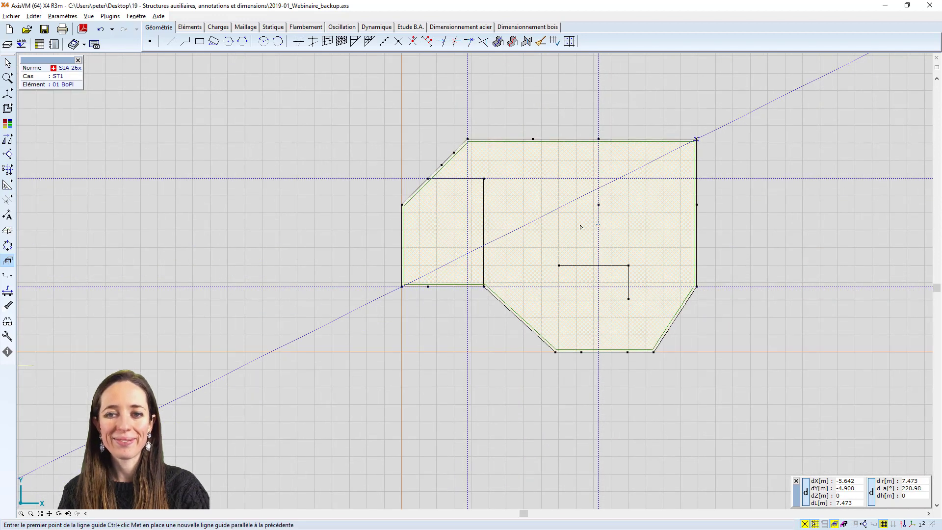
scroll(478, 228, up, 1)
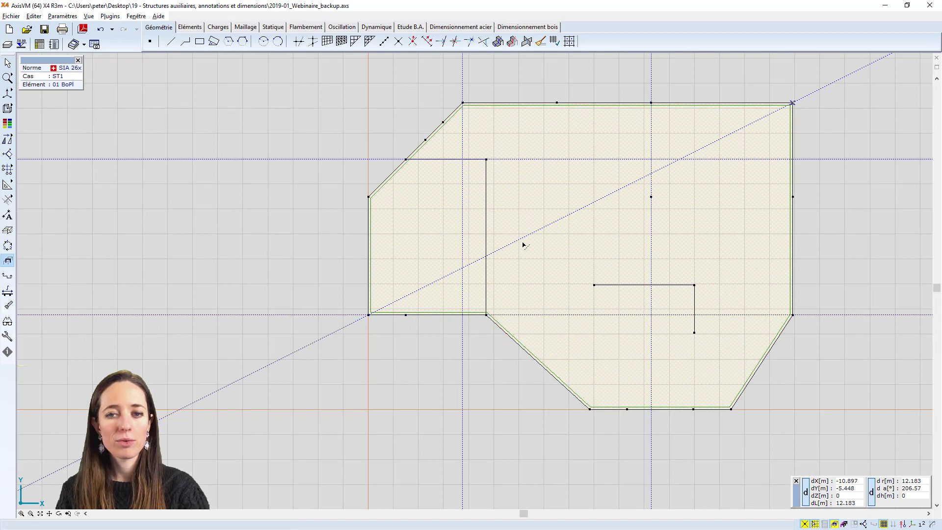
click(171, 41)
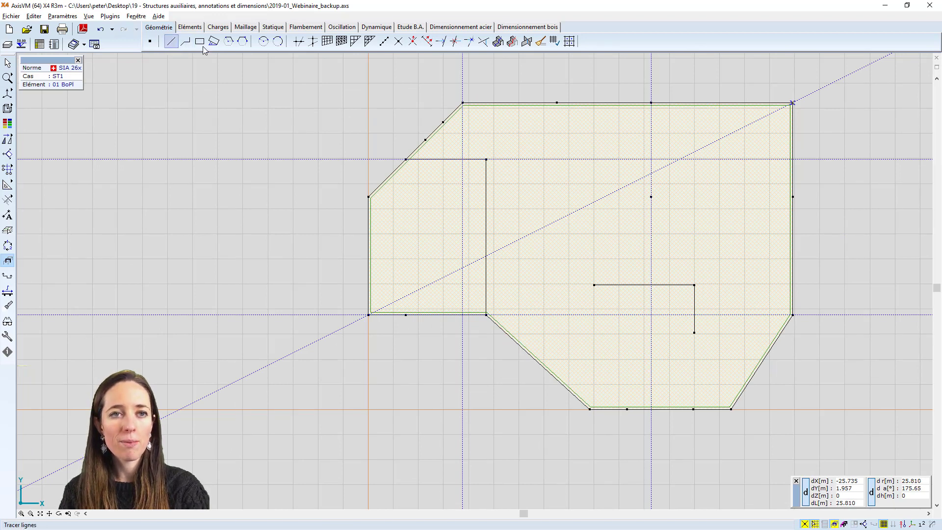
click(463, 103)
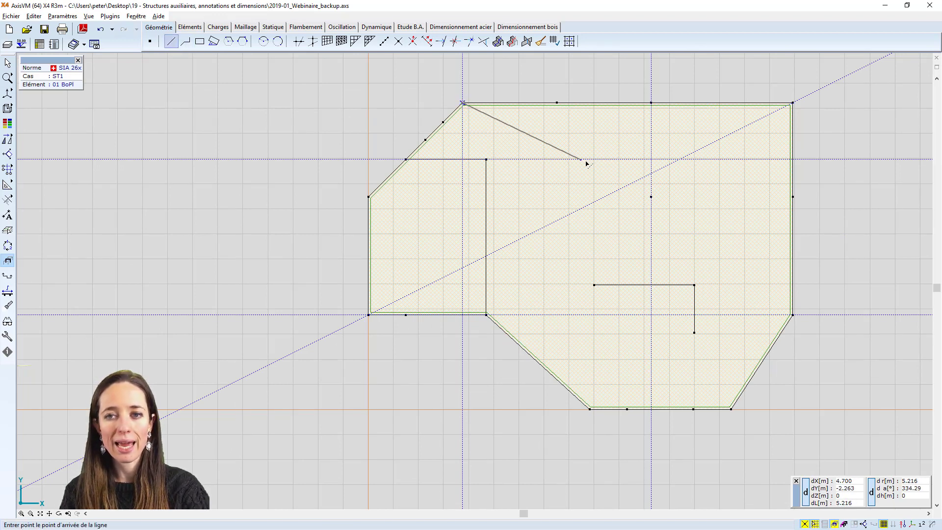
key(Escape)
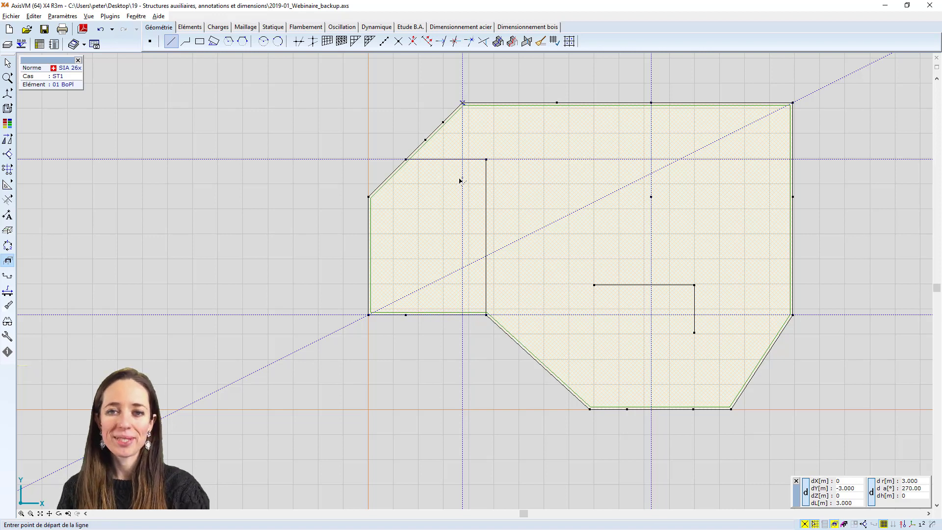
middle_drag(525, 161, 426, 172)
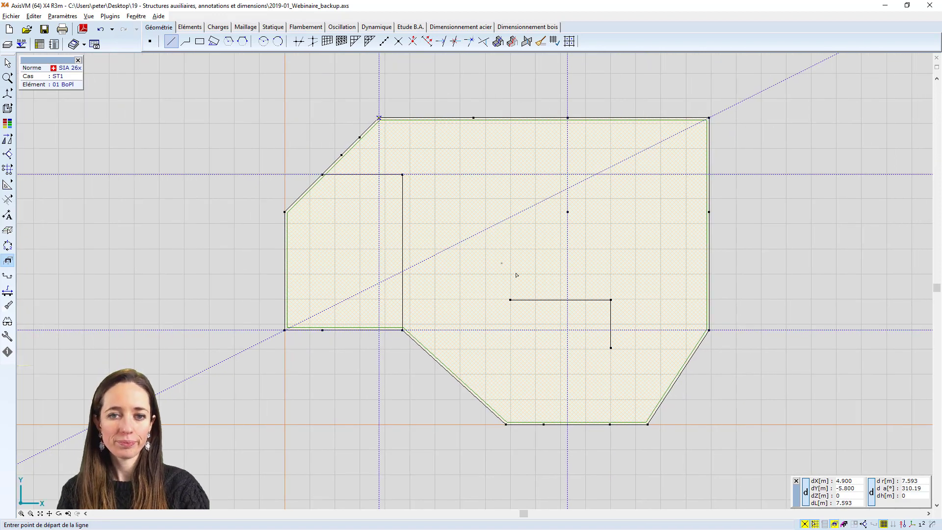
click(466, 239)
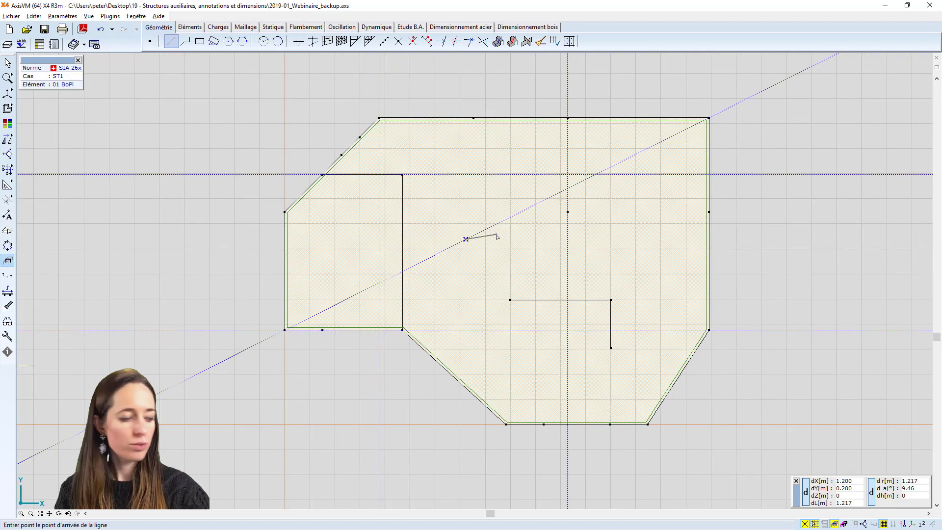
key(ctrl+z)
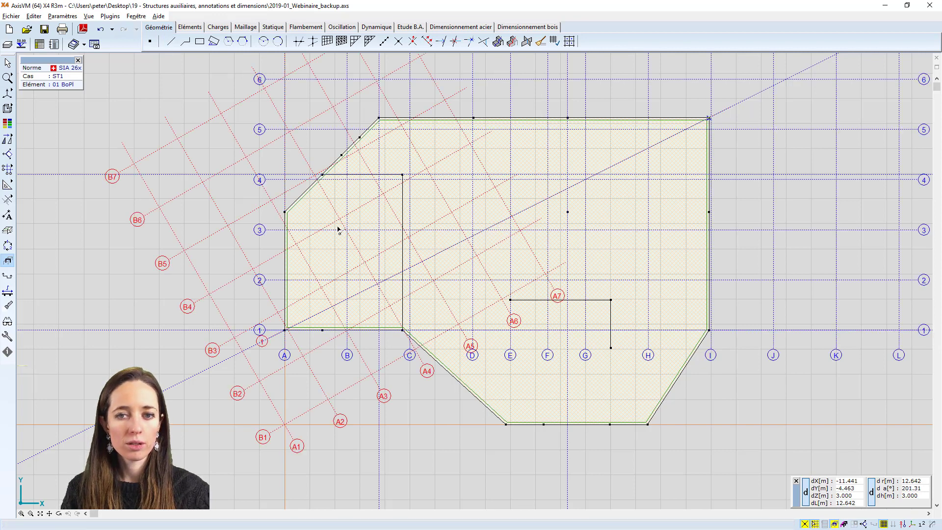
Hide Quadrillage des axes 1 and Quadrillage des axes 2 again
click(7, 169)
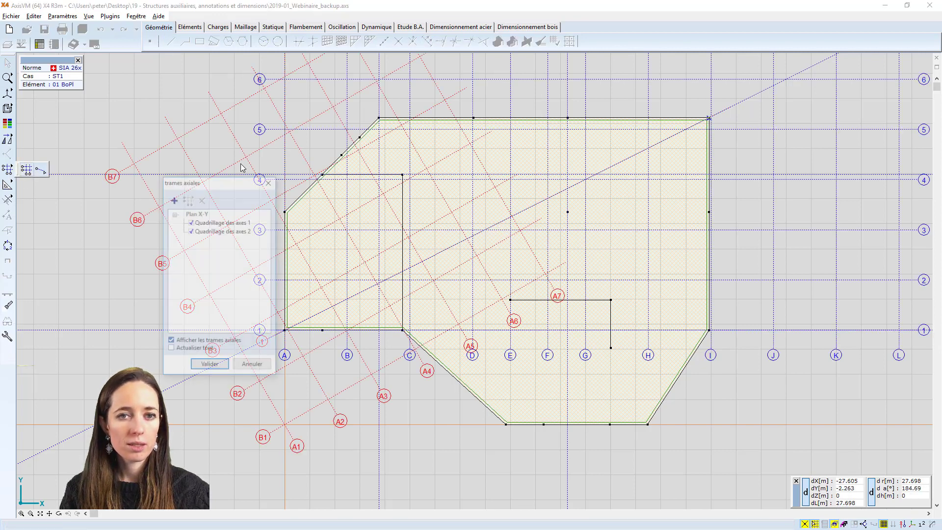
click(191, 222)
click(196, 231)
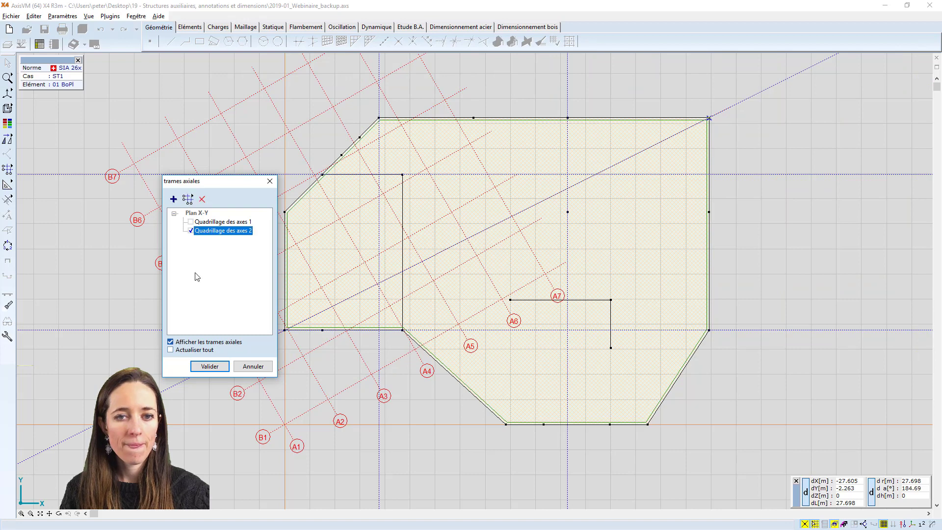
click(191, 231)
click(215, 366)
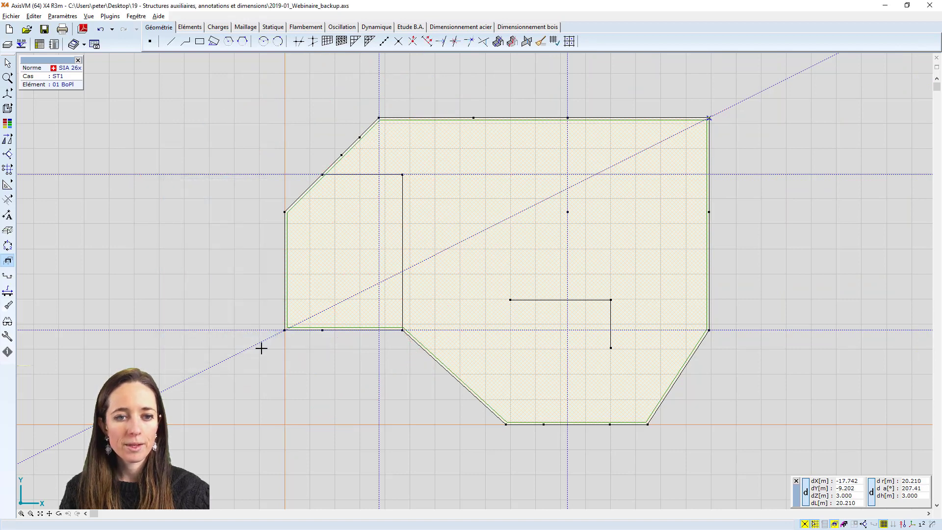
Edit the guide line settings, changing the X position of the leftmost Y-direction guide line to 2.0 m
double_click(262, 346)
drag(262, 186, 529, 179)
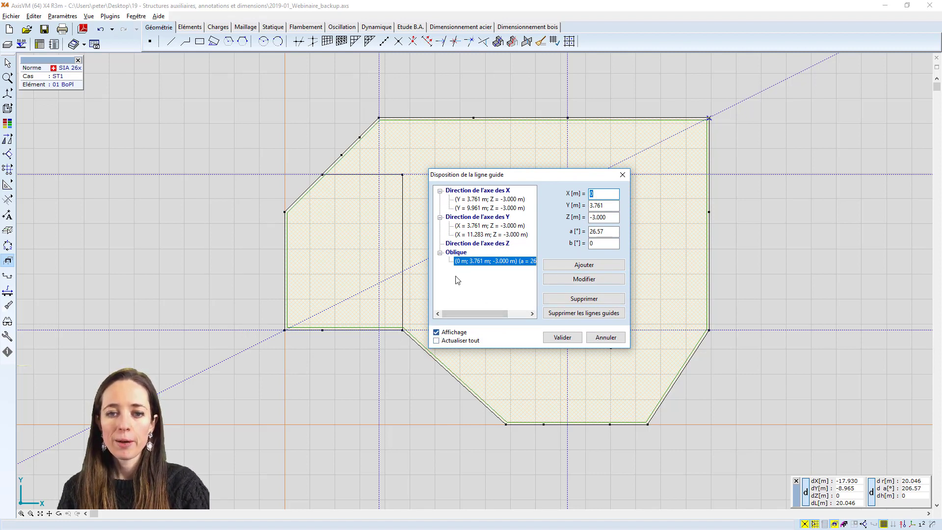
click(472, 228)
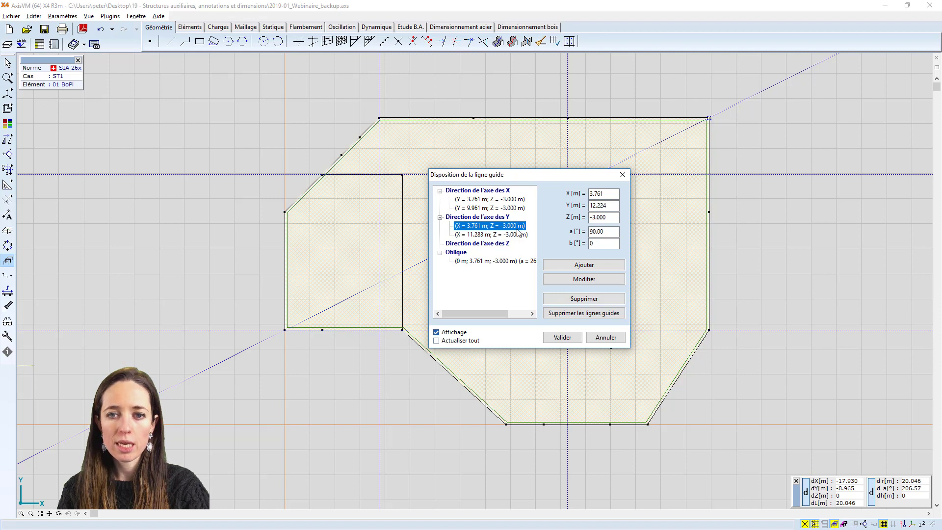
drag(616, 193, 571, 193)
text(2.0)
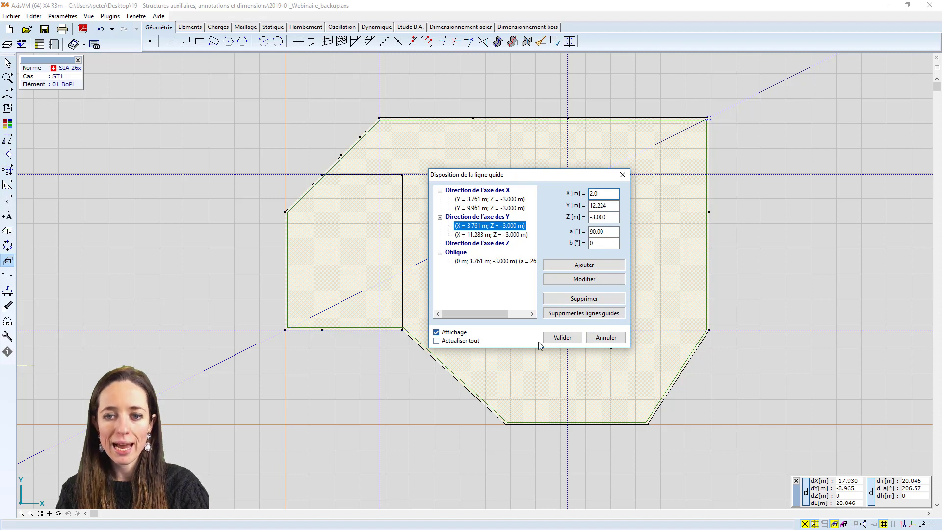
click(582, 282)
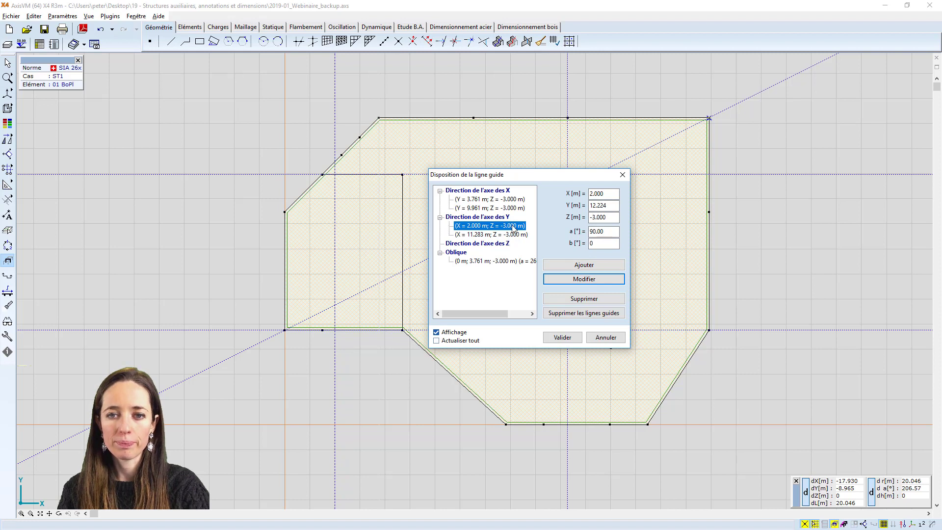
Delete the Y-direction guide line at X = 11.283 m and both X-direction guide lines
click(491, 234)
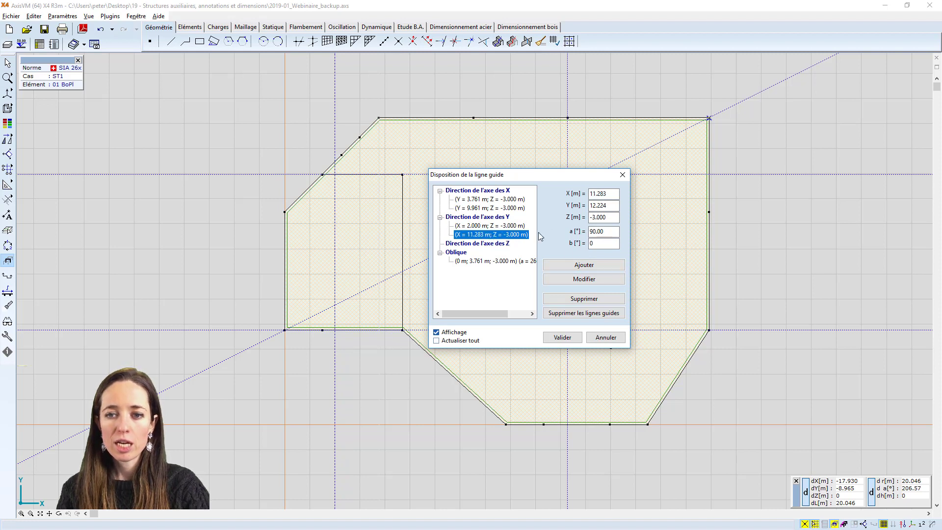
click(594, 299)
click(507, 212)
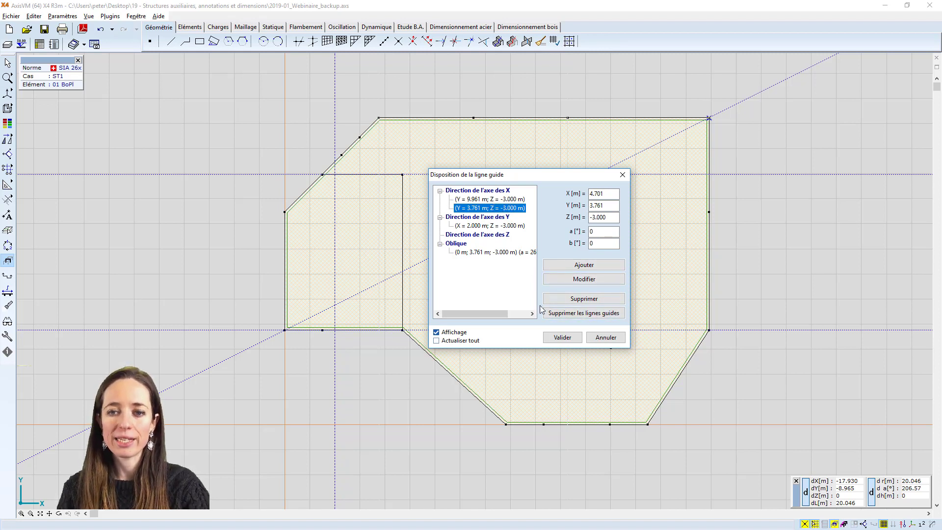
click(581, 299)
click(581, 298)
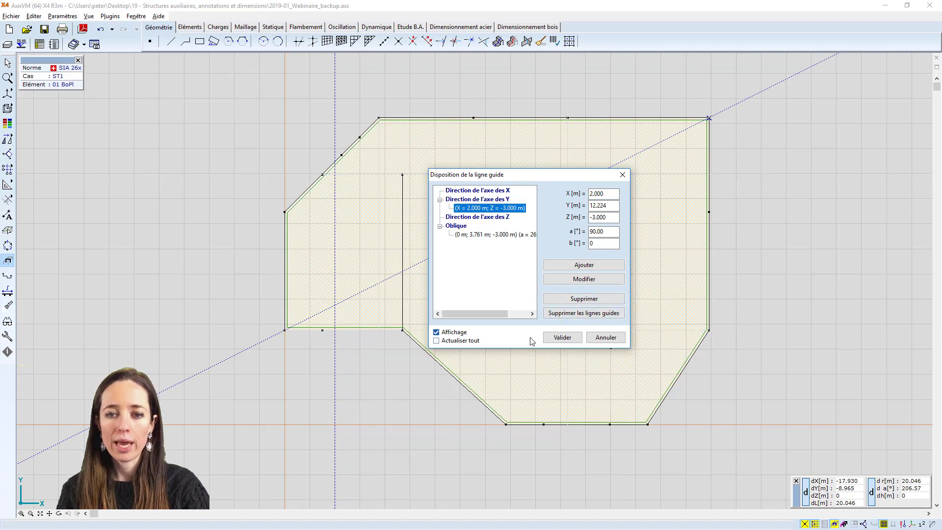
Switch off the display of the remaining guide lines and confirm the guide line settings
drag(470, 177, 501, 173)
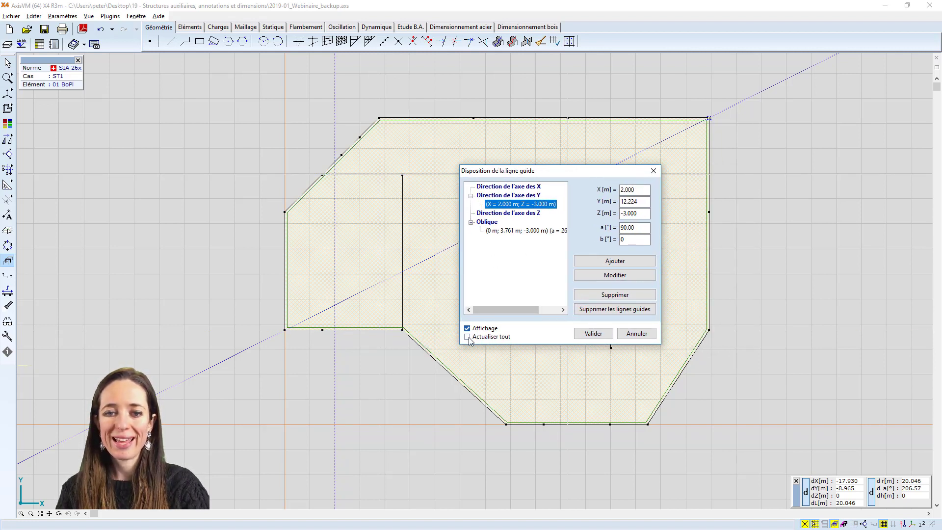
click(588, 334)
scroll(427, 295, down, 3)
scroll(442, 287, up, 3)
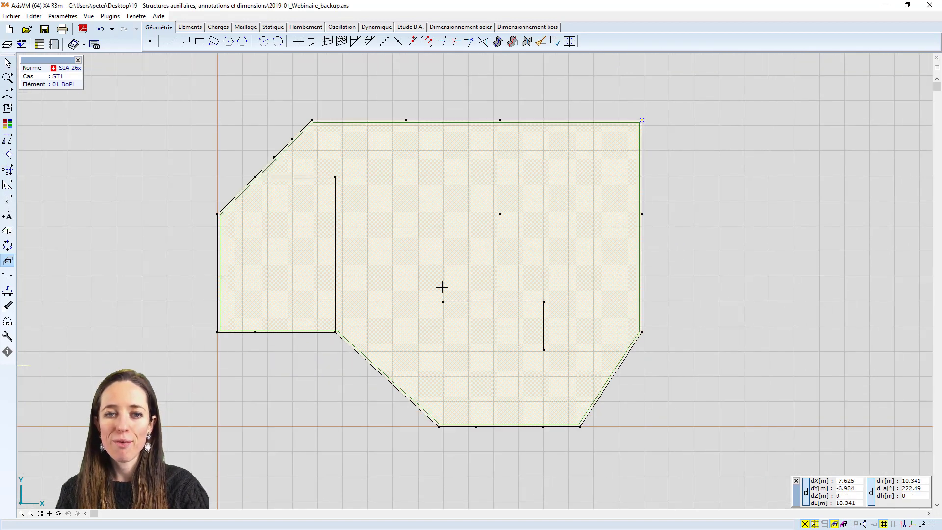
Display part 03 Dk ü EG together with part 01 BoPl
middle_drag(418, 284, 428, 283)
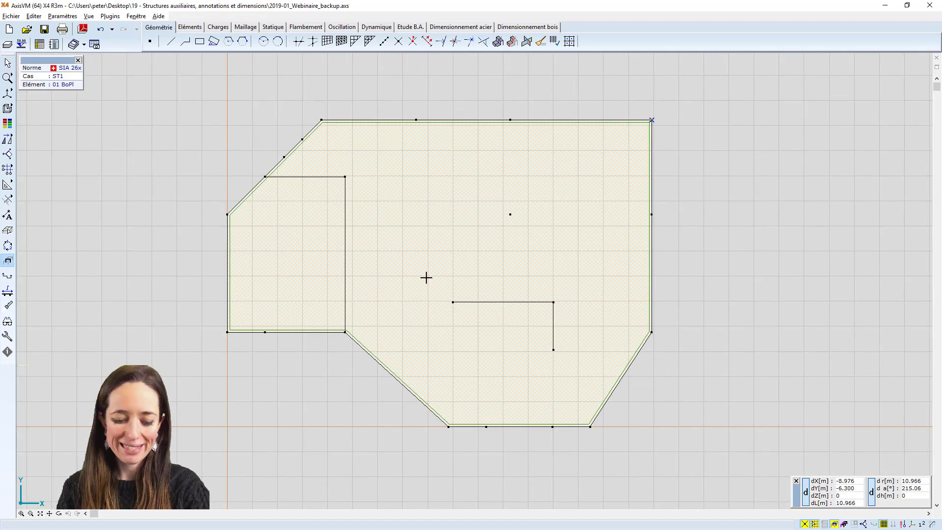
scroll(450, 280, down, 1)
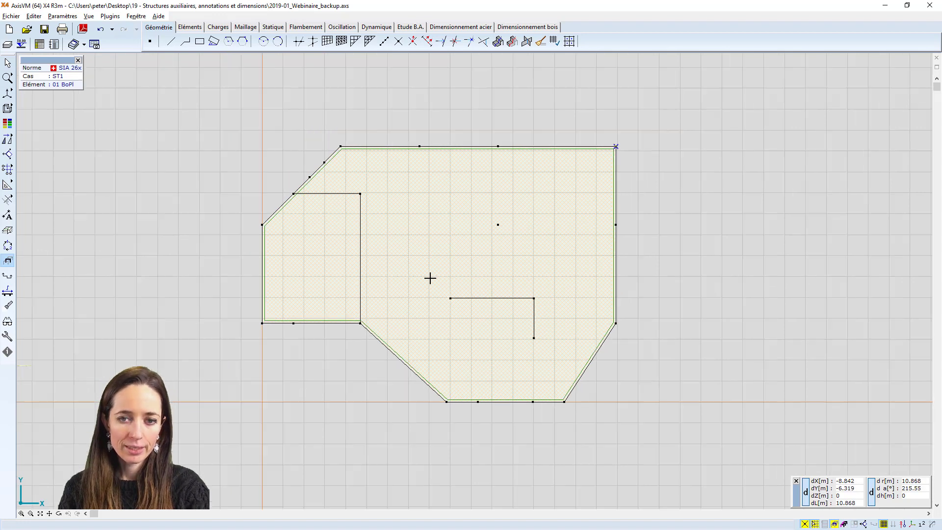
middle_drag(429, 278, 438, 278)
scroll(438, 277, up, 1)
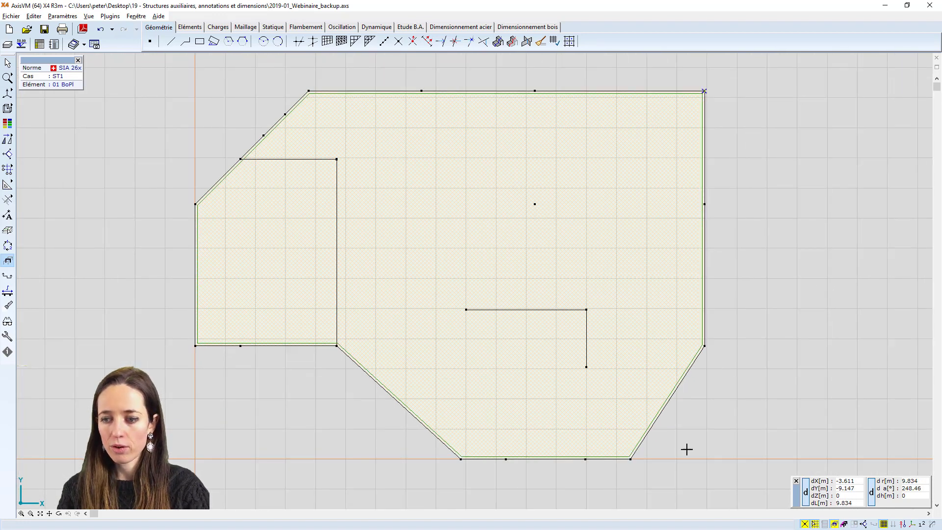
click(835, 524)
click(861, 477)
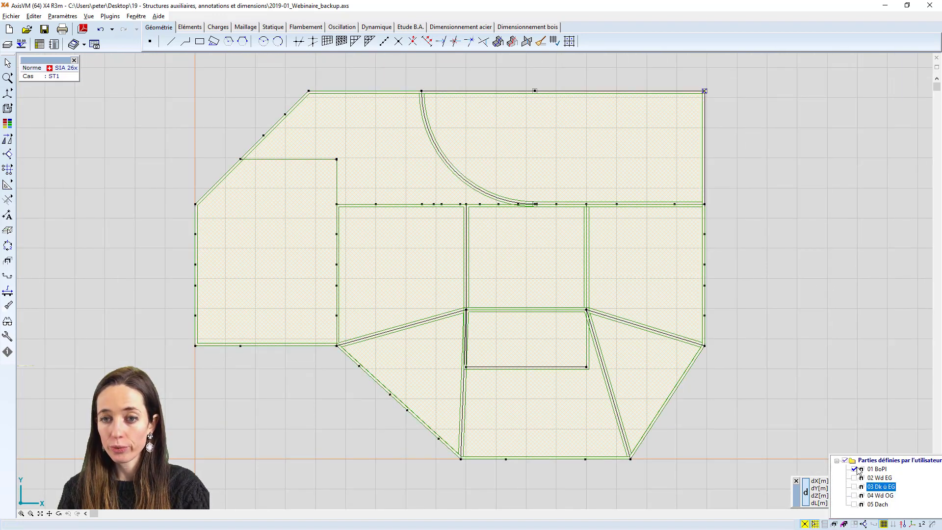
click(856, 487)
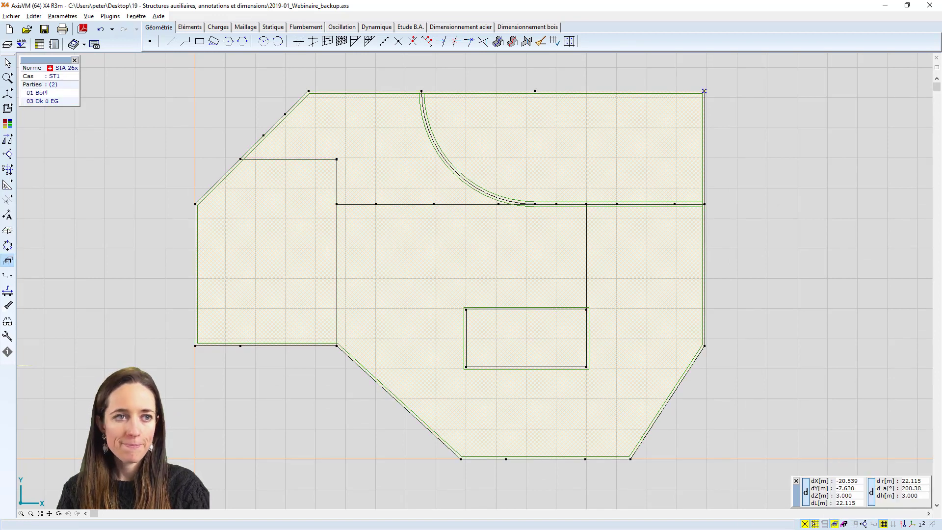
Make the AxisVM layers Bemassung and Textboxen visible in the layer manager
click(7, 45)
click(364, 140)
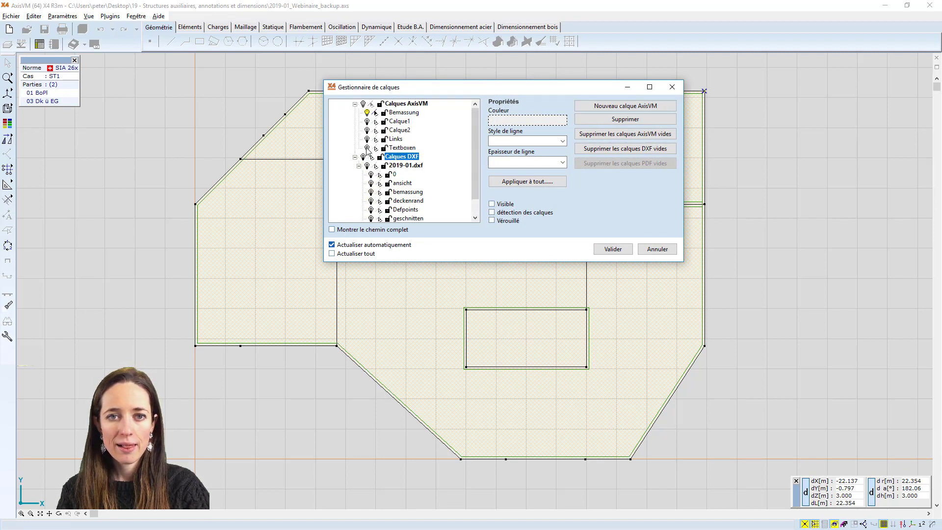
click(367, 148)
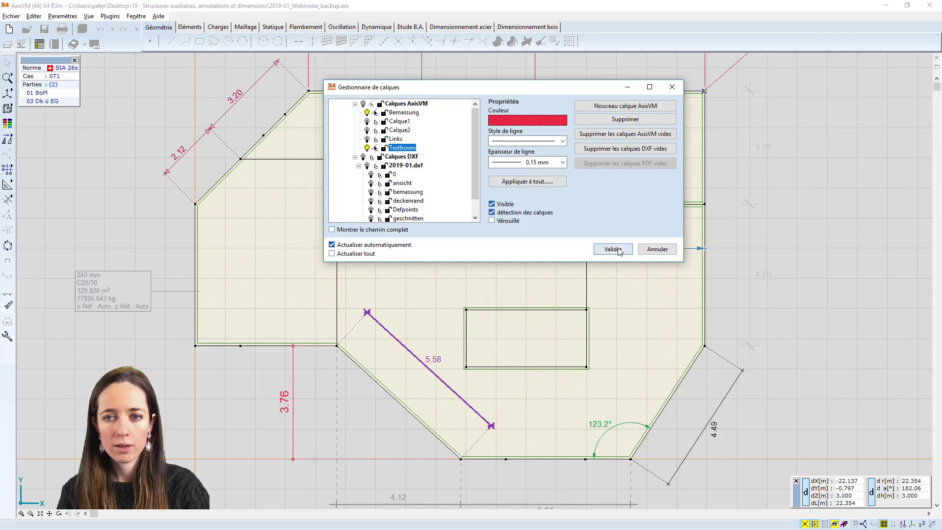
click(612, 249)
scroll(633, 226, down, 4)
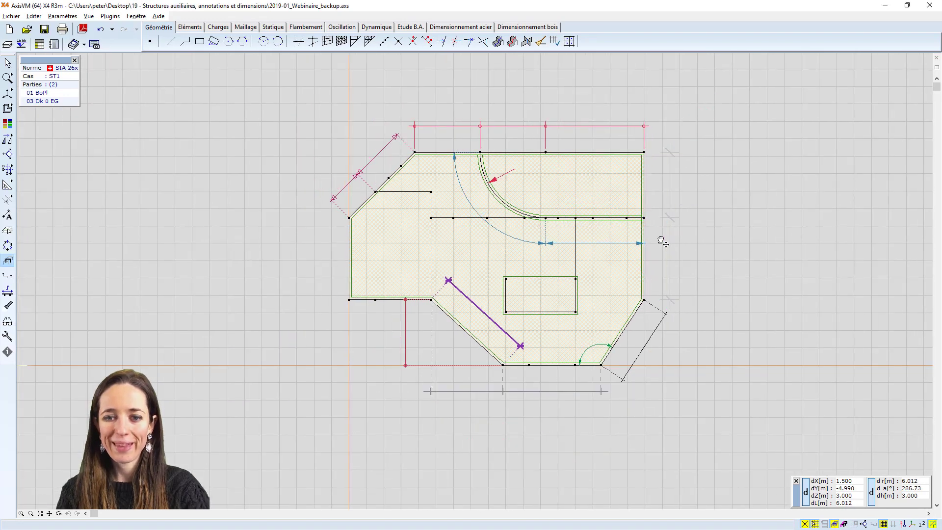
mouse_move(661, 240)
middle_down()
mouse_move(620, 223)
mouse_move(675, 225)
middle_up()
scroll(669, 223, up, 1)
scroll(669, 223, down, 1)
scroll(660, 219, up, 1)
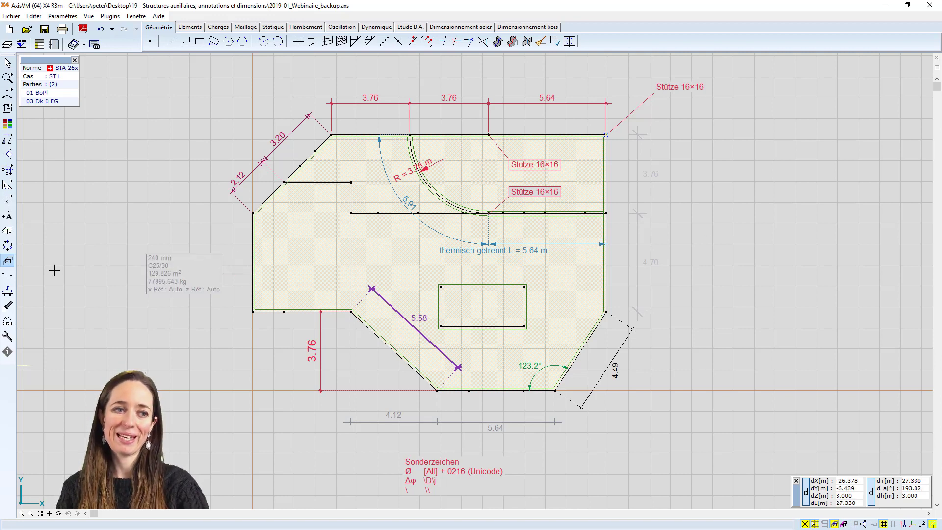
Try an orthogonal and an aligned dimension between the corner where the slab's lower-left sloping edge begins and the slab's upper-right corner
click(8, 216)
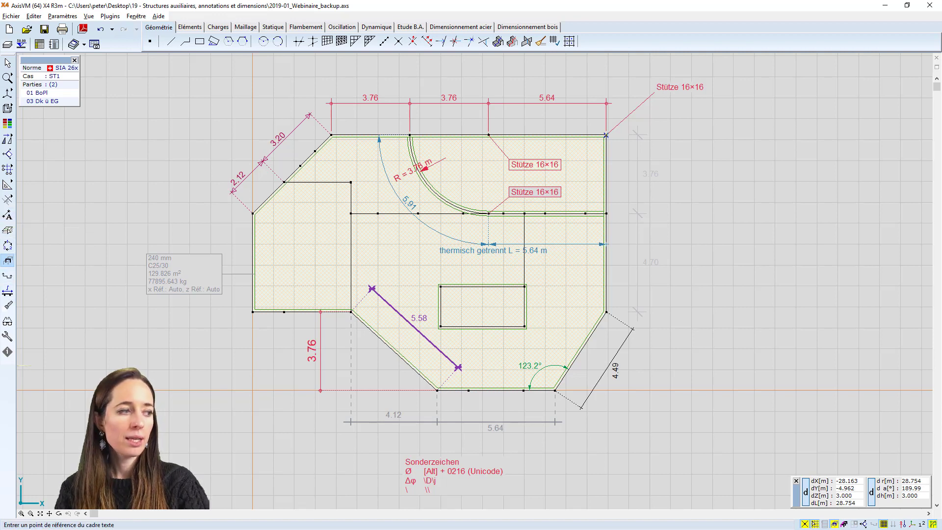
mouse_move(172, 0)
mouse_down()
mouse_move(239, 44)
mouse_move(228, 93)
mouse_move(237, 85)
mouse_up()
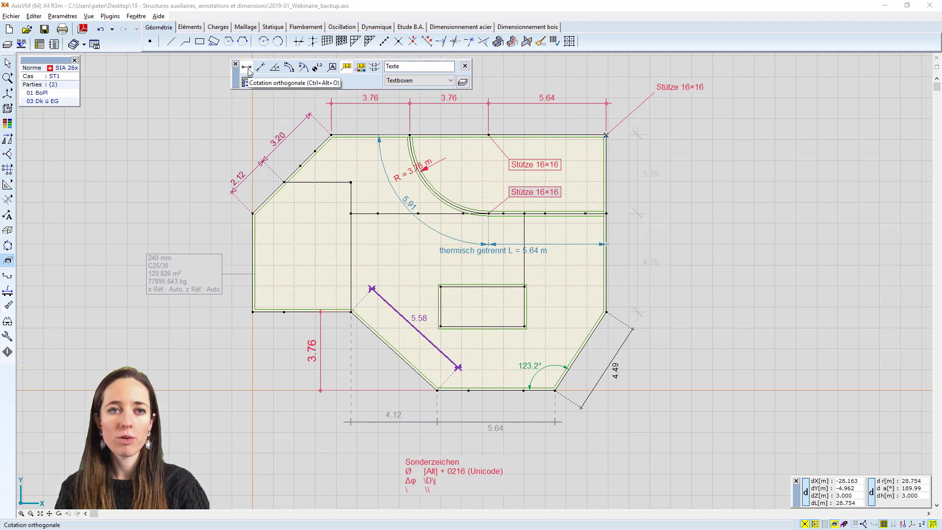
click(248, 72)
click(609, 140)
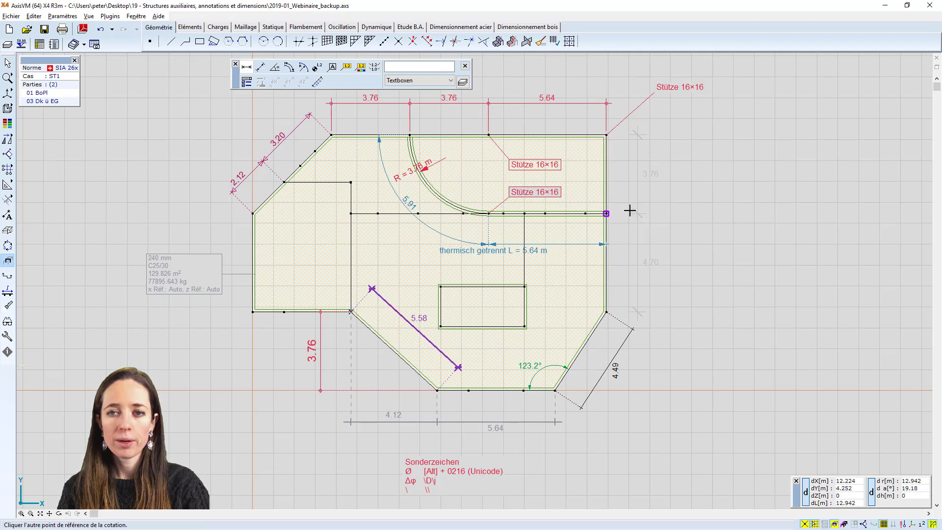
click(607, 135)
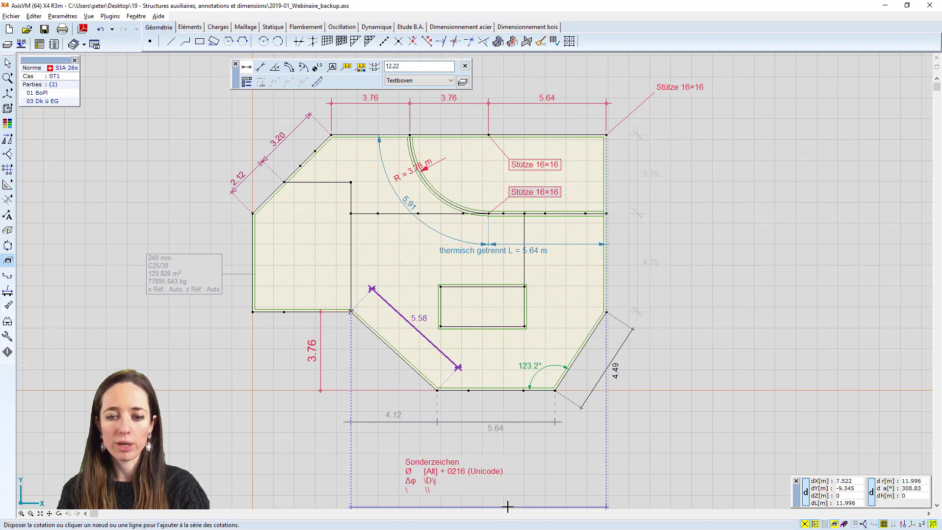
click(261, 67)
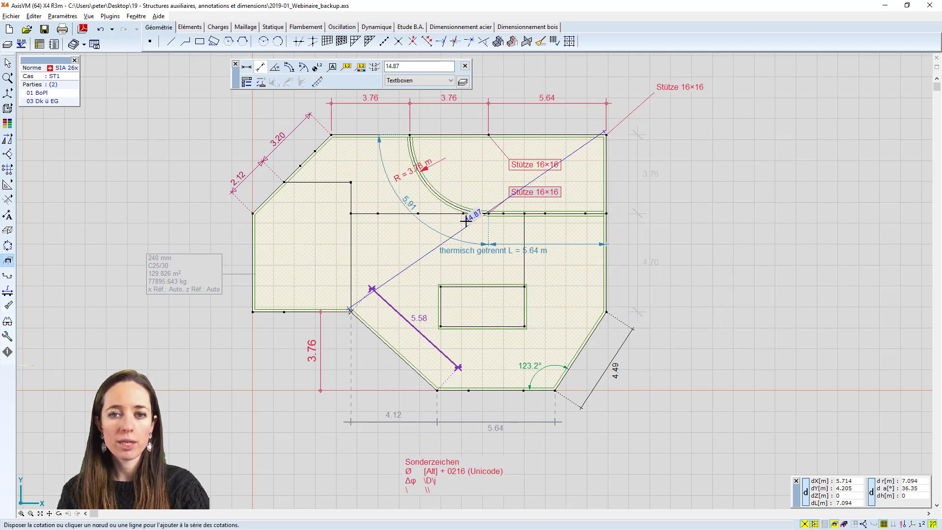
scroll(583, 343, down, 1)
middle_drag(584, 343, 538, 311)
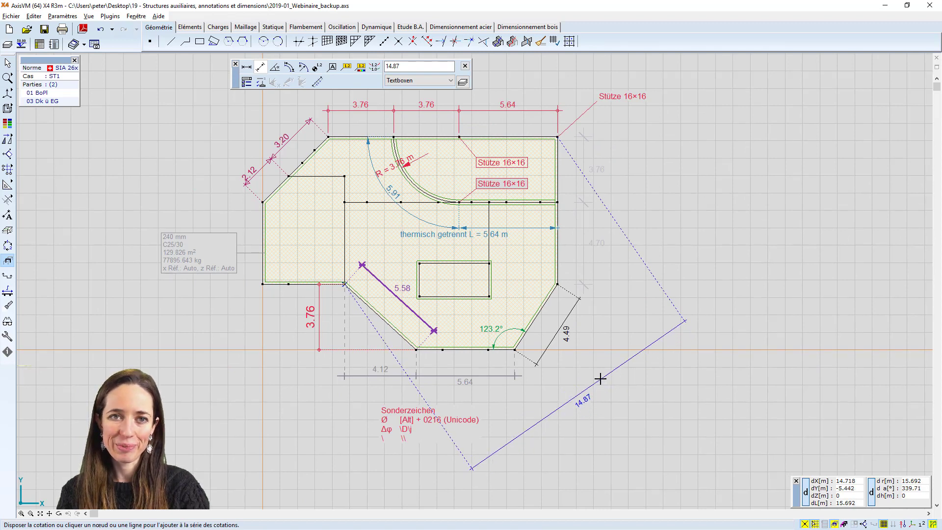
key(Escape)
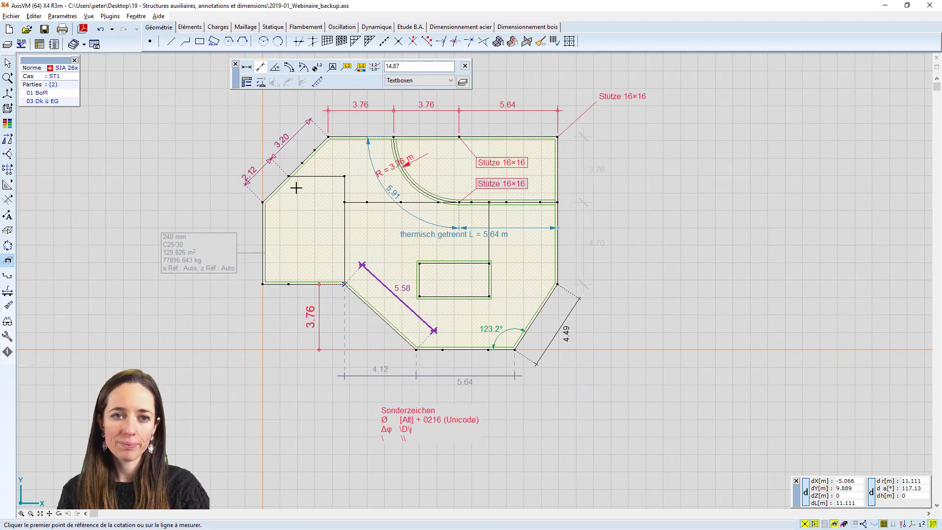
Place an aligned dimension from the start of the slab's lower-left sloping edge to its upper-right corner, offset outside the slab's lower-right side
click(348, 290)
click(557, 137)
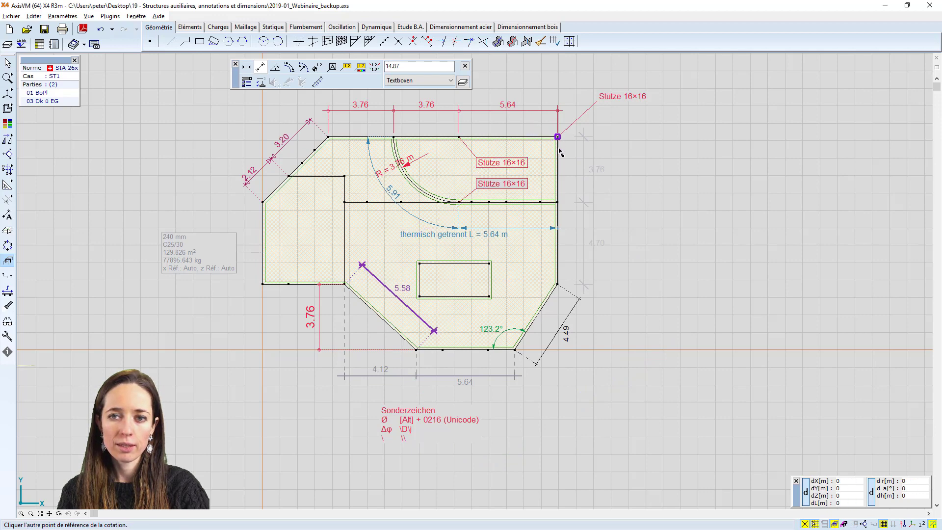
click(626, 393)
scroll(599, 400, up, 2)
middle_drag(620, 417, 599, 315)
scroll(608, 289, down, 1)
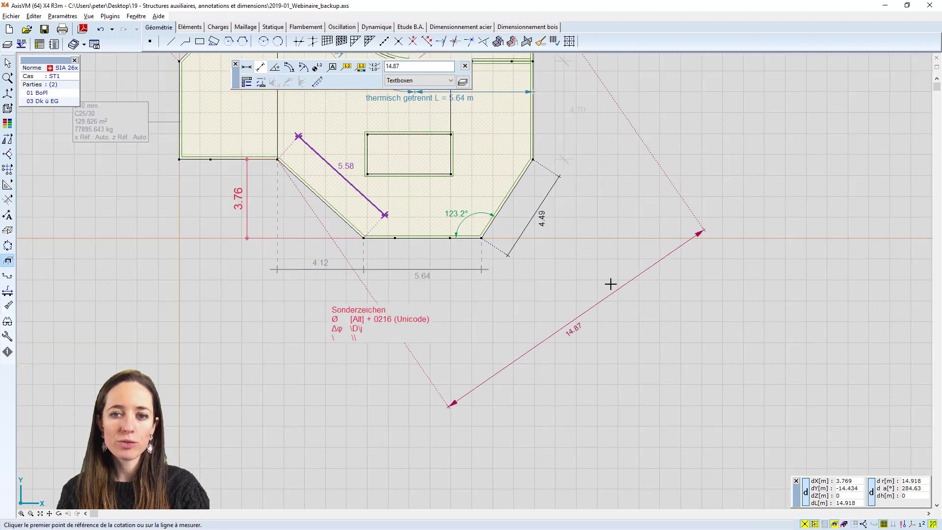
key(Escape)
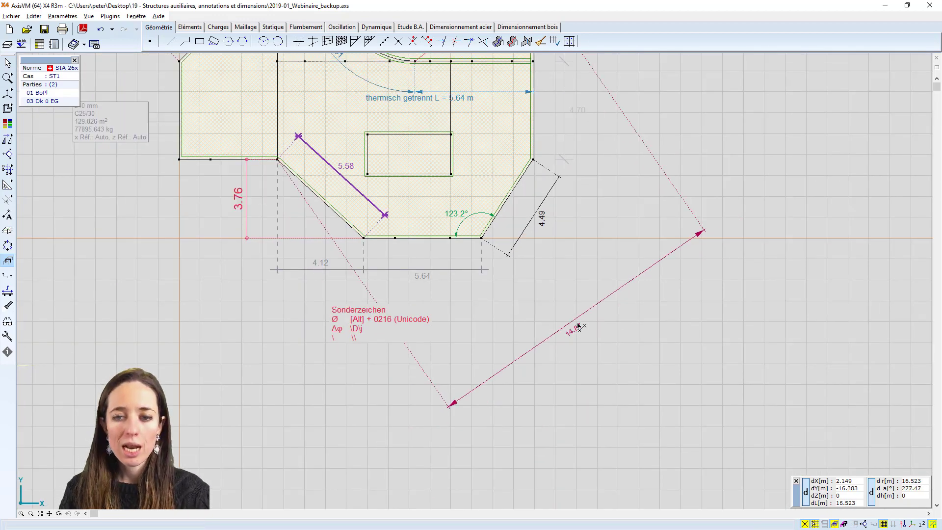
Give the new aligned dimension the first end marker style and a green colour (RGB 0, 192, 0)
click(577, 319)
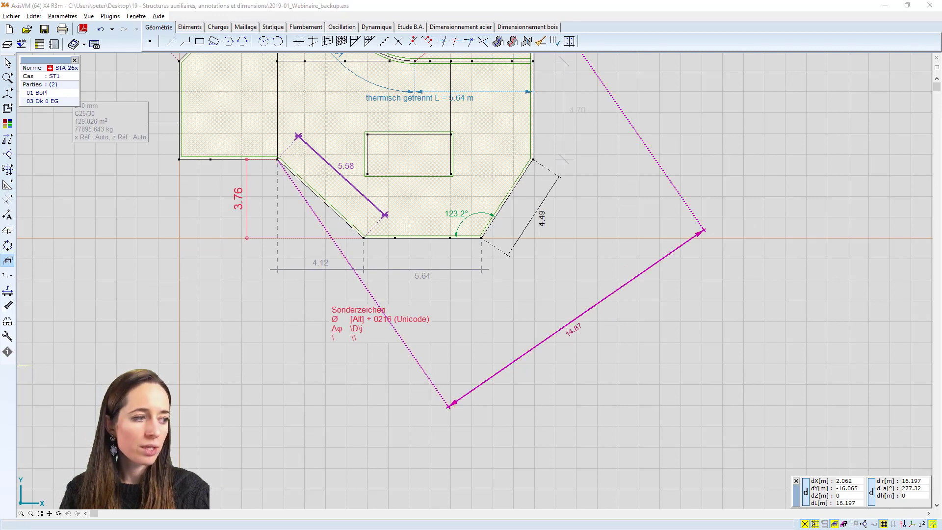
click(419, 146)
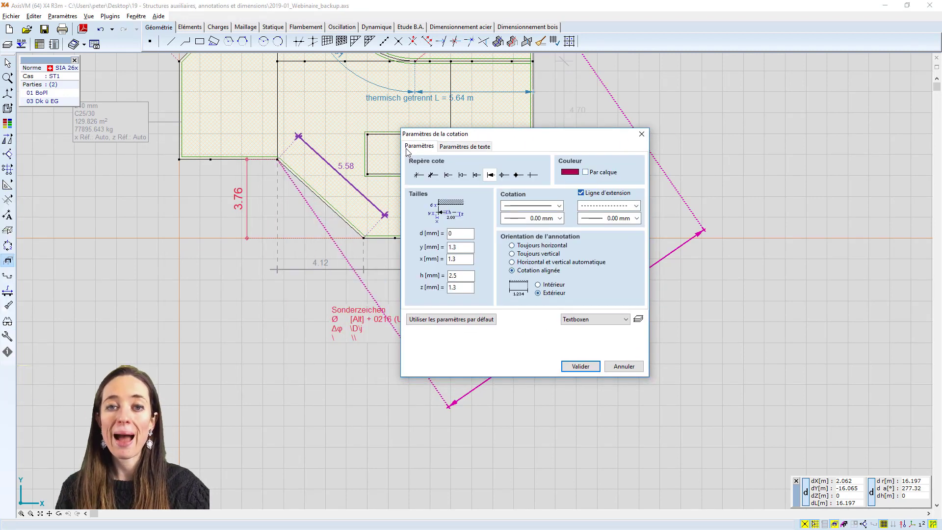
mouse_move(486, 139)
mouse_down()
mouse_move(256, 89)
mouse_move(268, 76)
mouse_up()
click(216, 114)
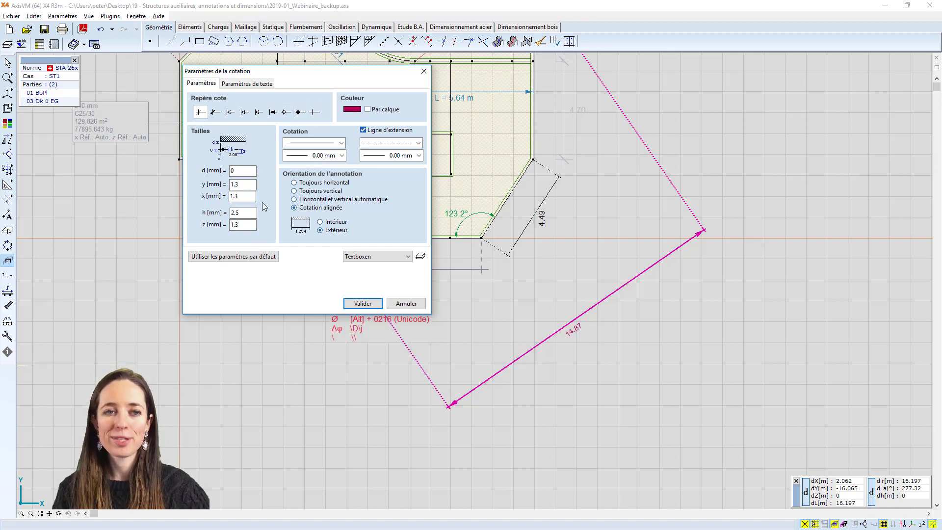
click(352, 109)
click(220, 178)
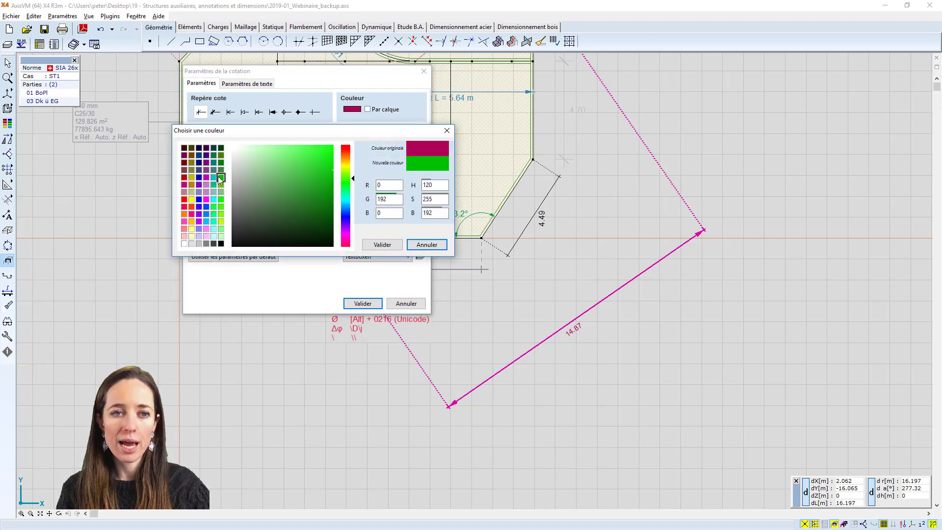
click(382, 245)
Keep the dimension line solid and set its thickness to 0.35 mm
click(341, 142)
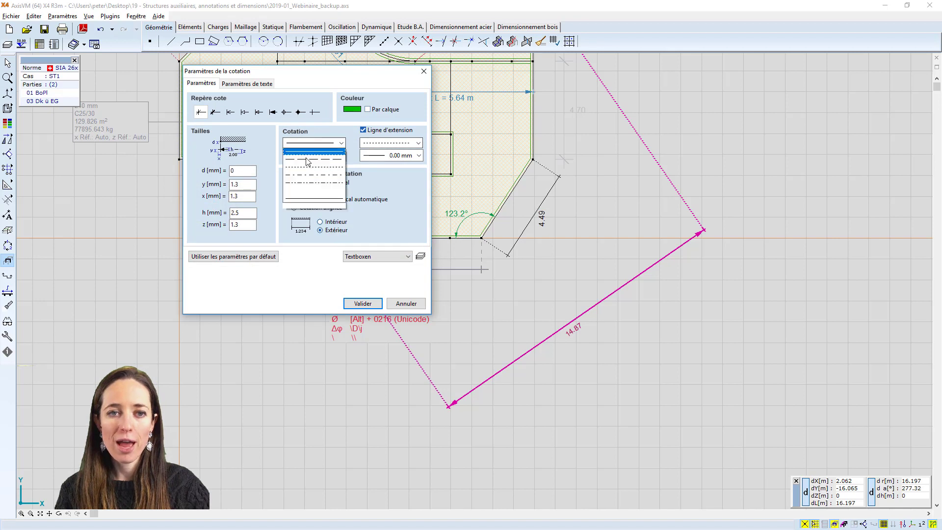
click(324, 142)
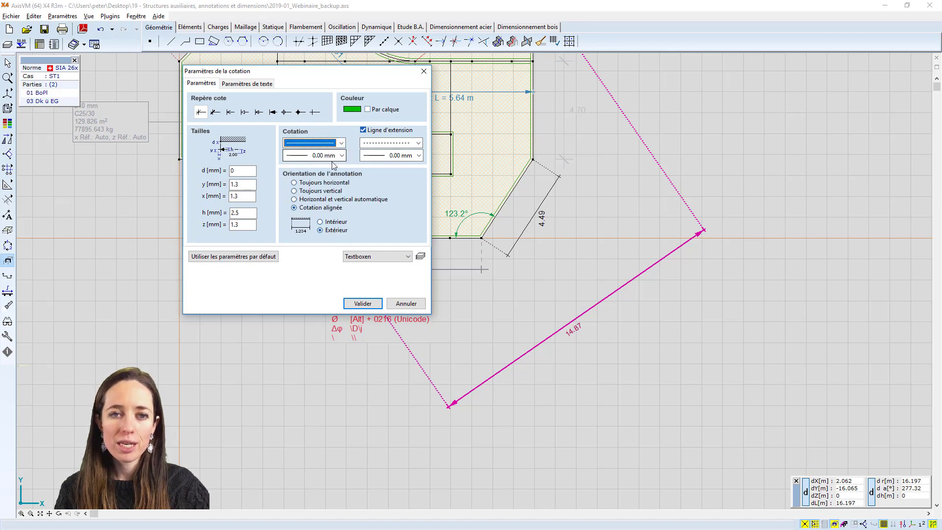
click(336, 155)
scroll(314, 191, down, 2)
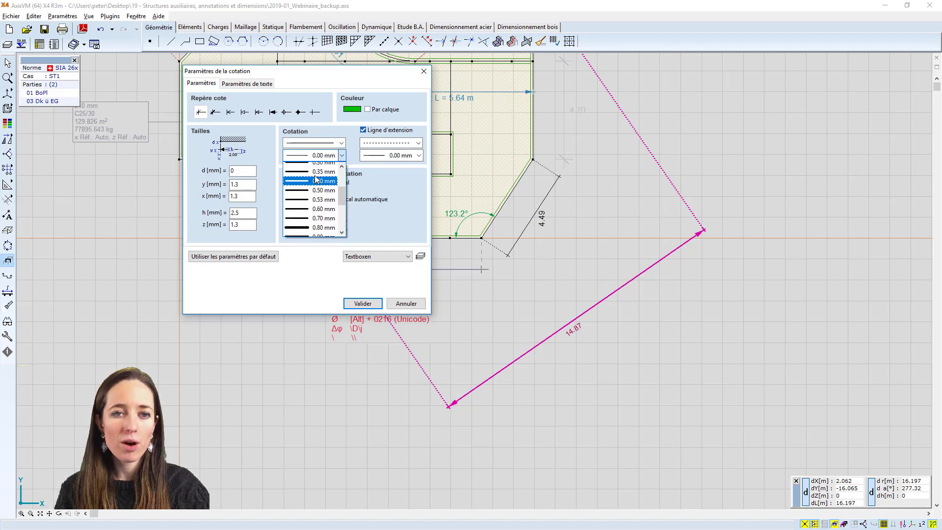
click(313, 194)
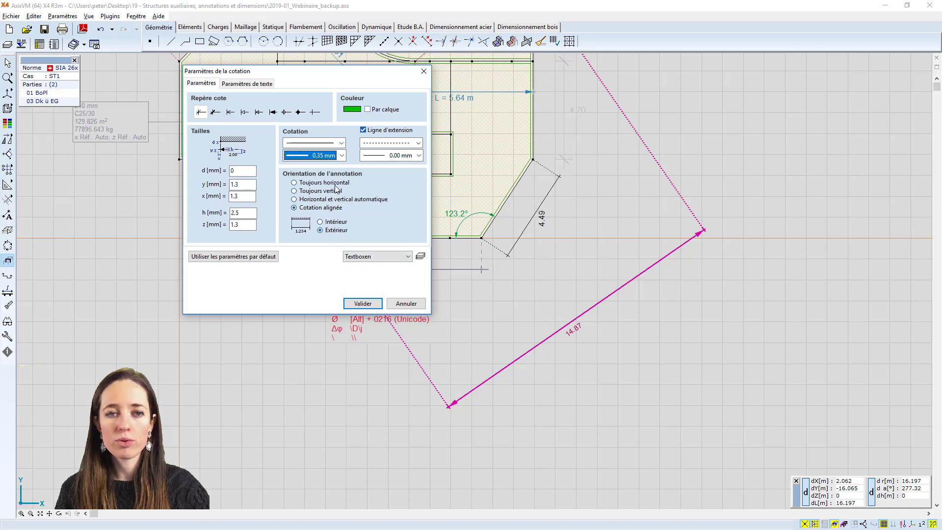
Define the custom text prefix "Longueur = " for the dimension and enable the display of measurement units
click(247, 84)
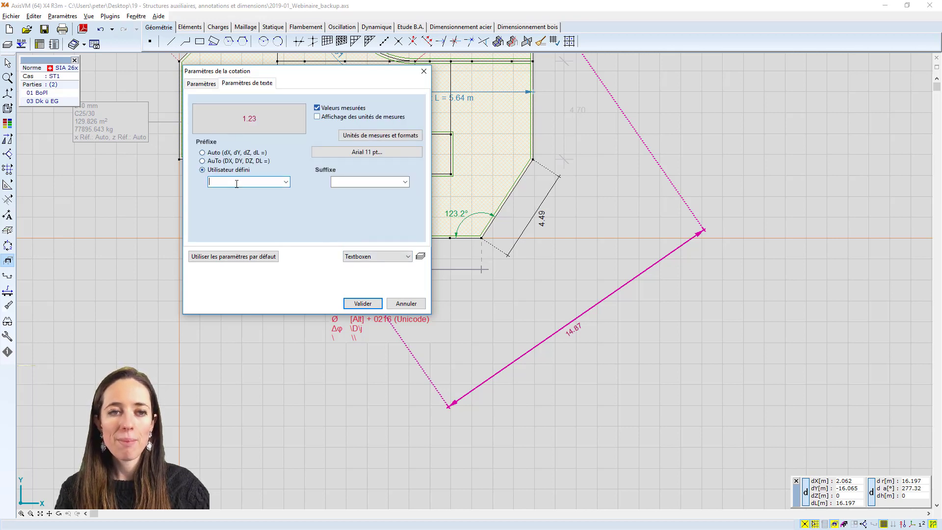
text(Lo)
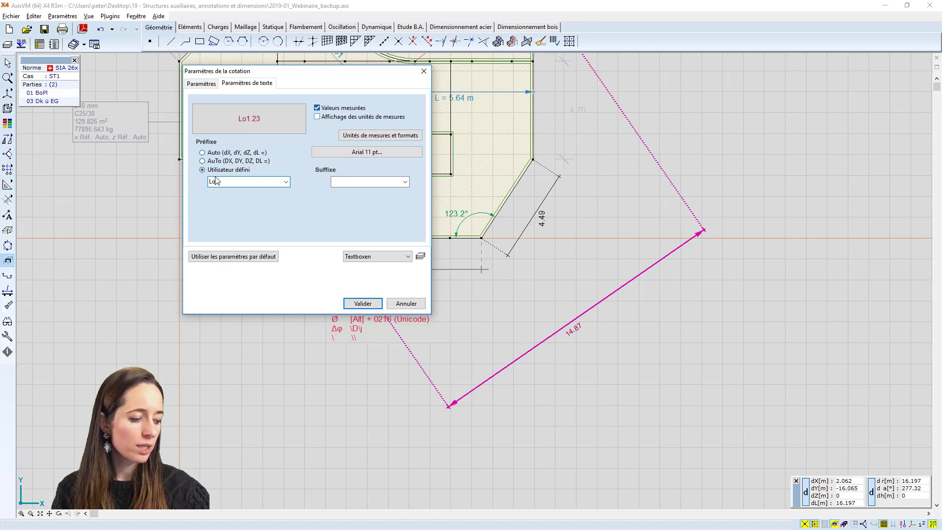
text(ngueur =)
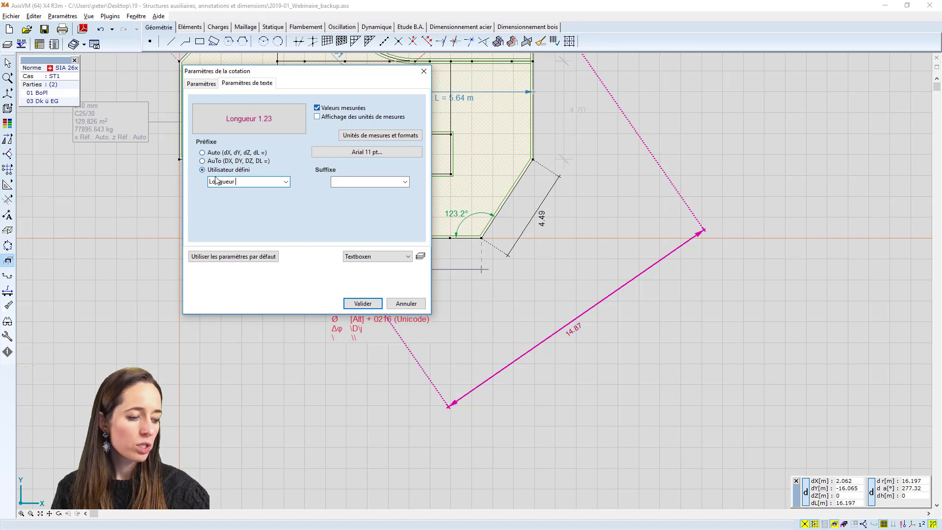
click(317, 117)
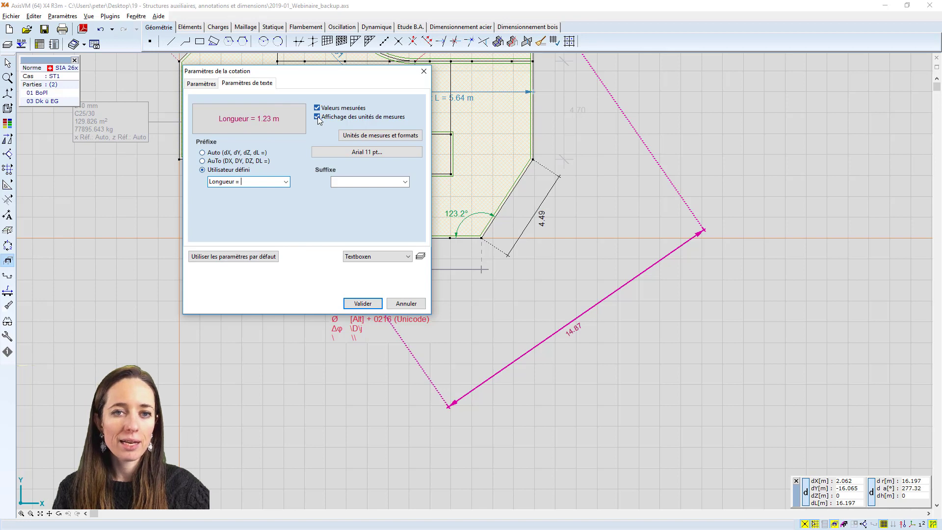
Set the dimension text font to Arial bold, 16 pt, and apply the dimension settings
click(378, 150)
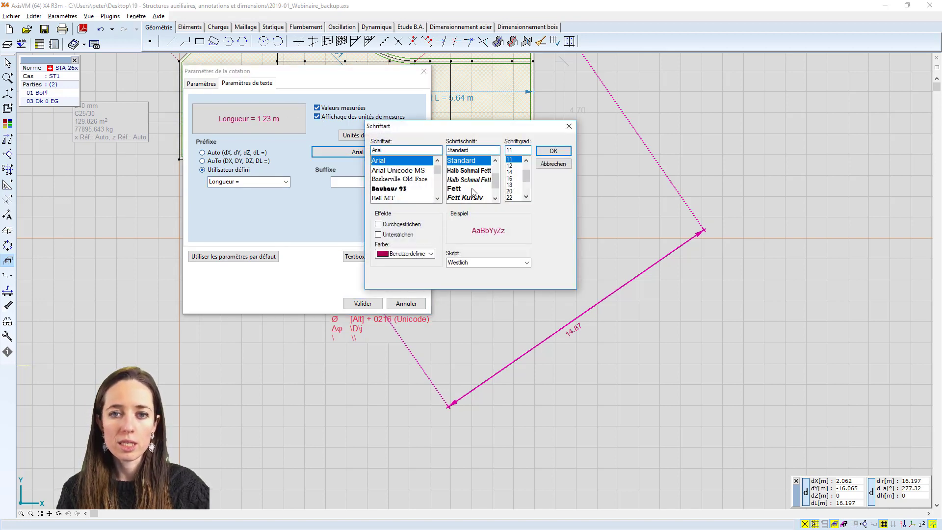
click(470, 189)
click(511, 179)
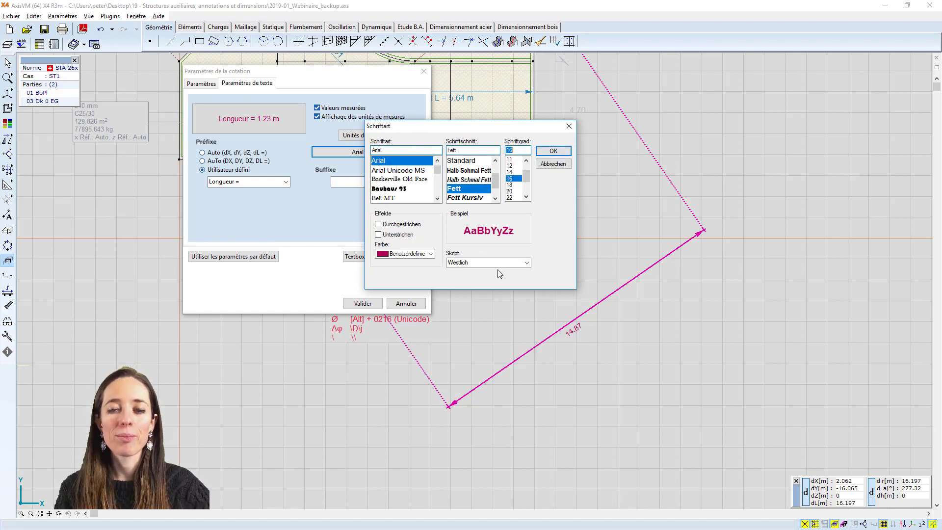
click(560, 151)
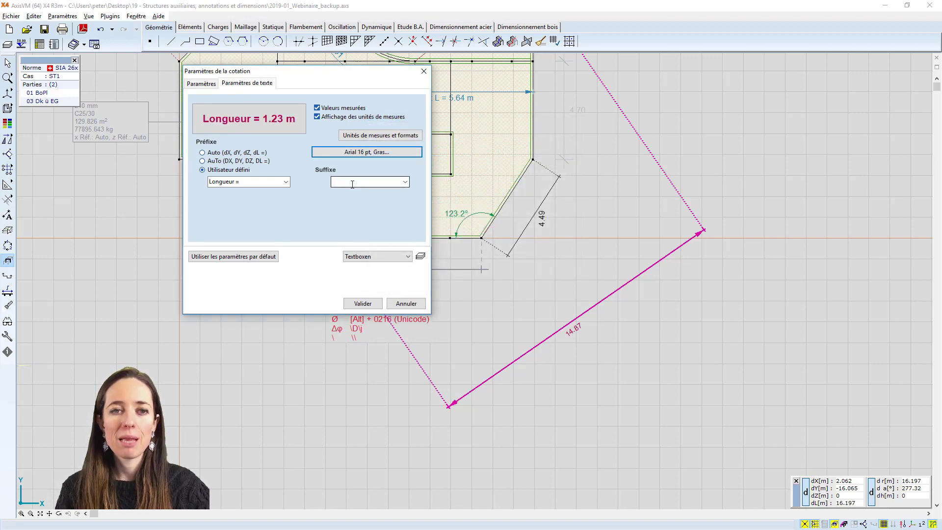
click(366, 303)
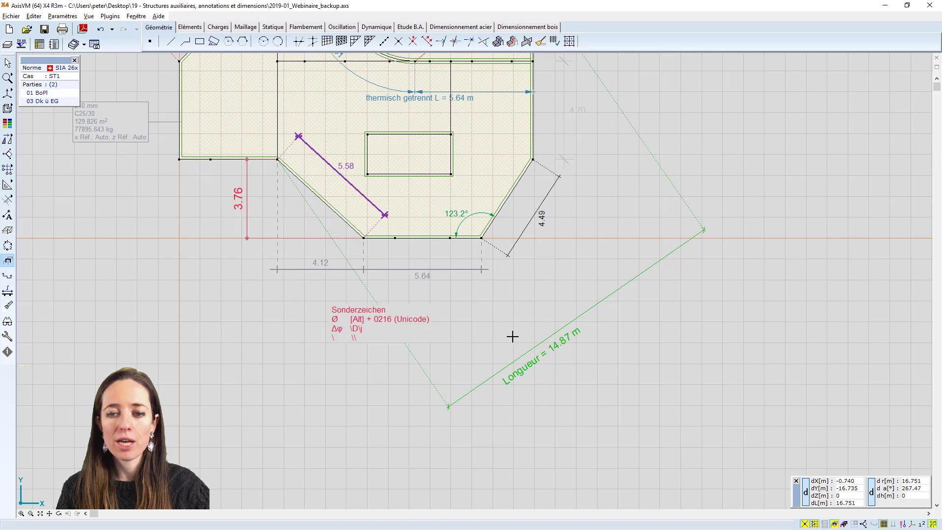
Switch off the measured value in the text of the green aligned dimension, leaving only the prefix
scroll(568, 382, down, 1)
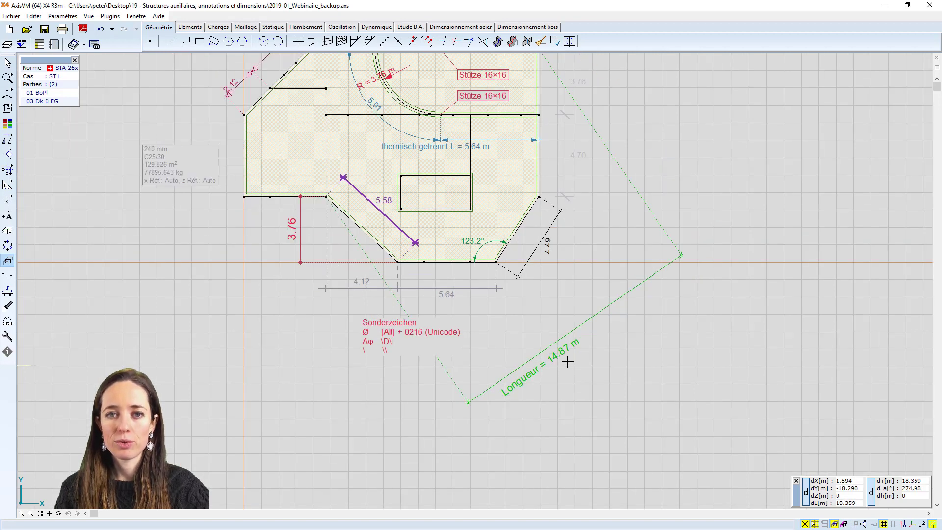
scroll(567, 349, up, 1)
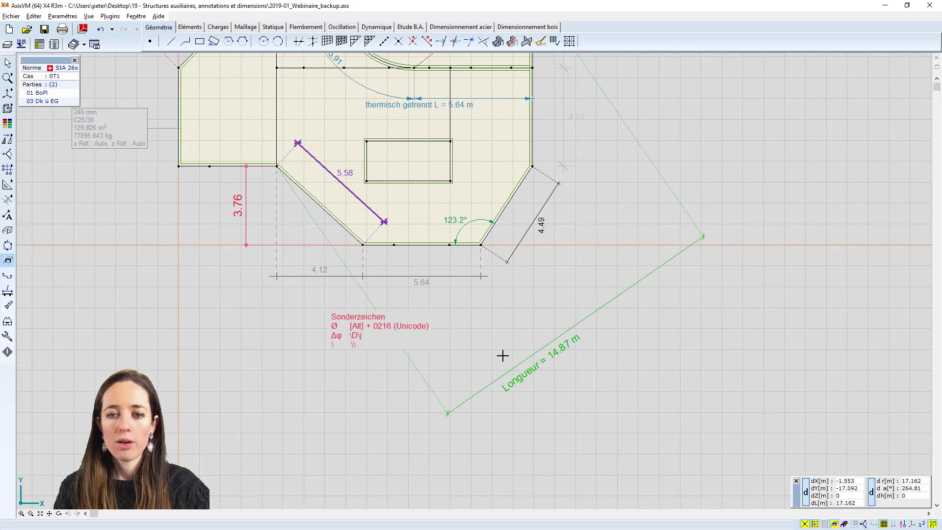
double_click(527, 365)
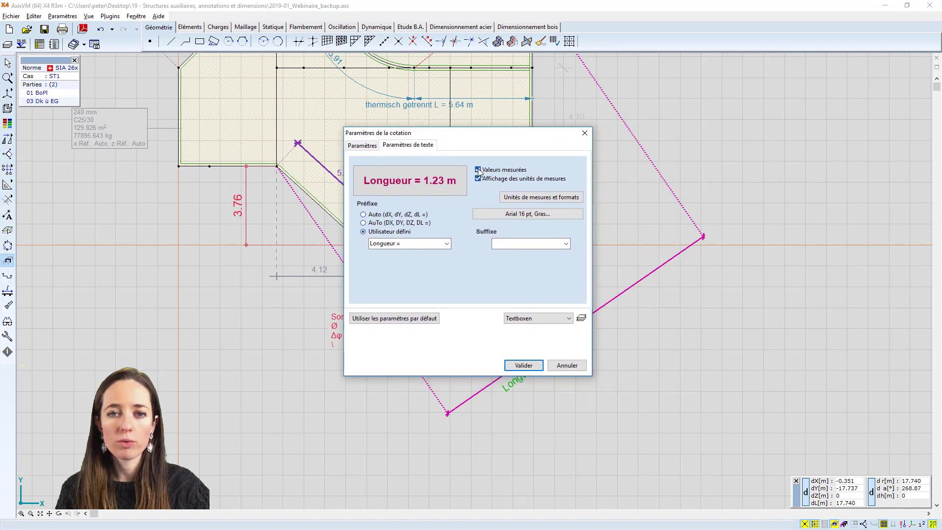
click(478, 170)
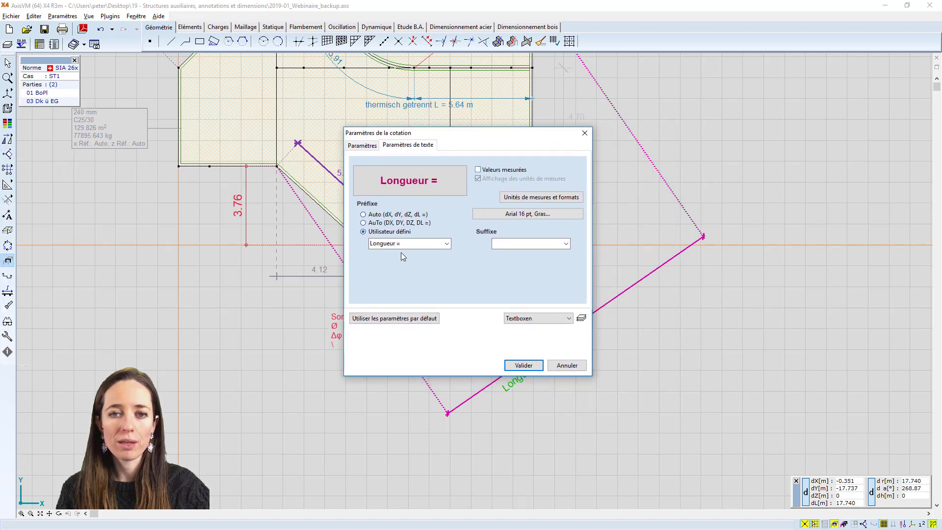
click(525, 365)
scroll(493, 336, down, 1)
middle_drag(493, 337, 492, 342)
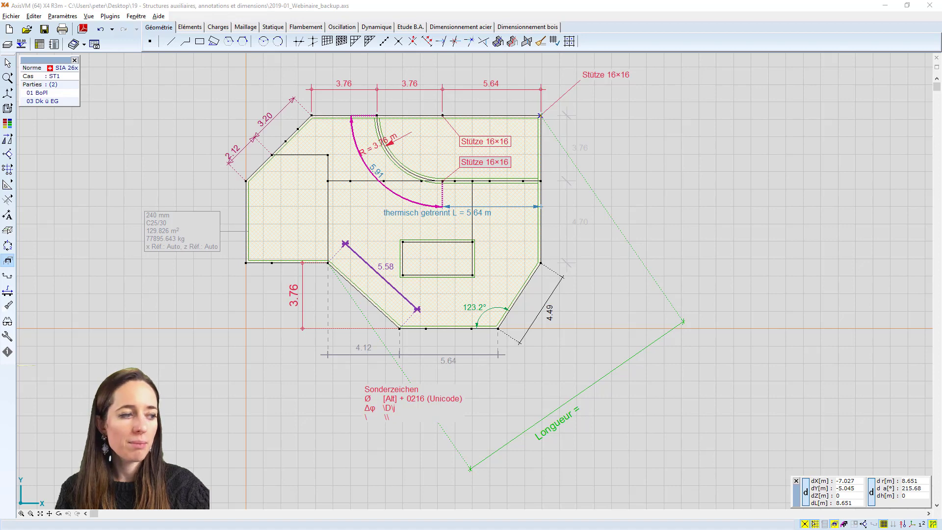
scroll(365, 139, down, 1)
scroll(381, 143, up, 1)
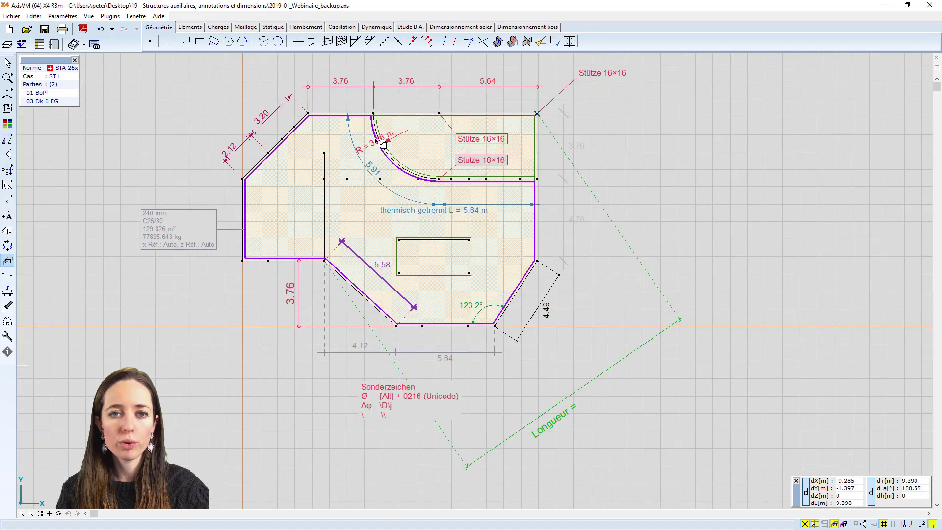
middle_drag(363, 144, 363, 155)
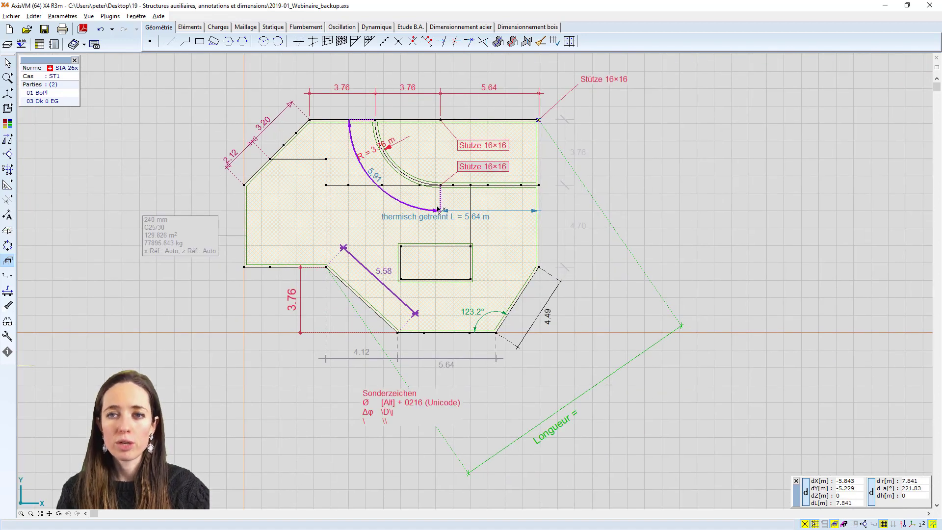
Add a text box reading "attention" outside the slab's right edge, with its leader anchored on the horizontal wall line below the upper-right slab area
scroll(596, 160, down, 1)
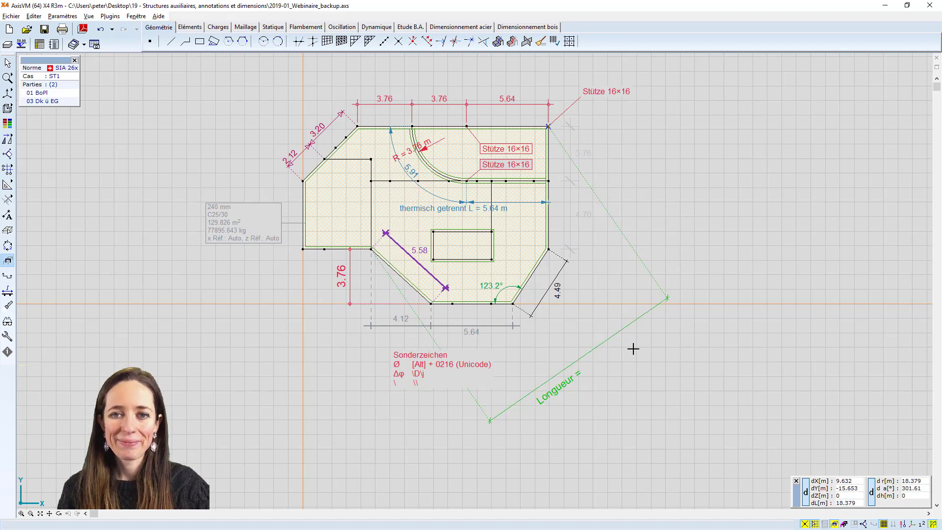
click(7, 215)
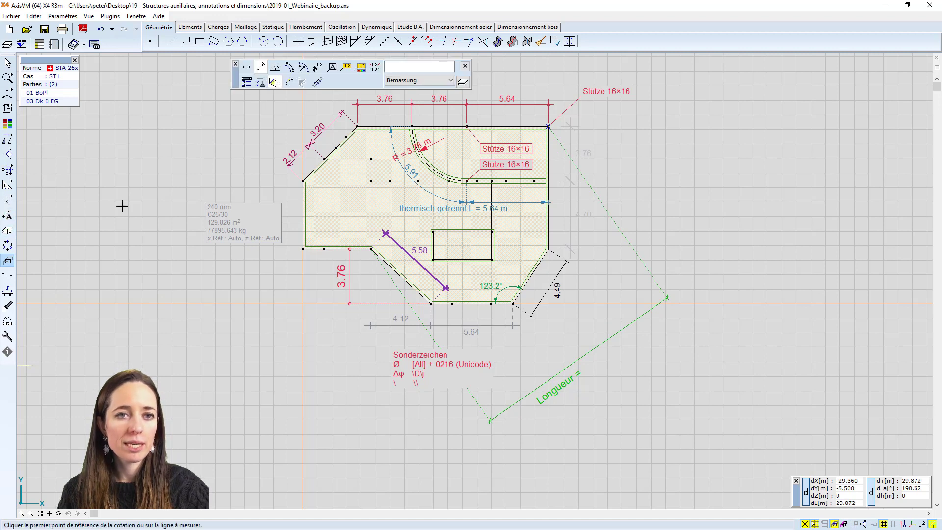
click(276, 68)
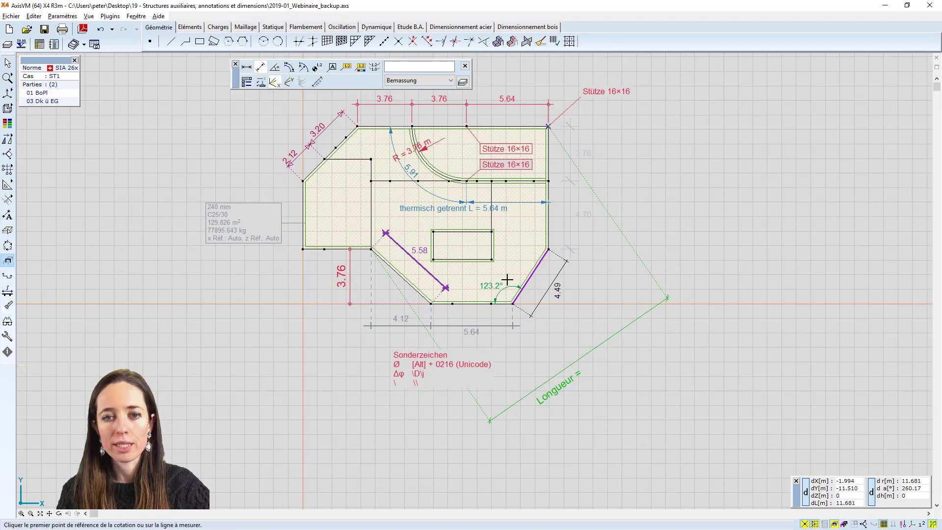
click(333, 67)
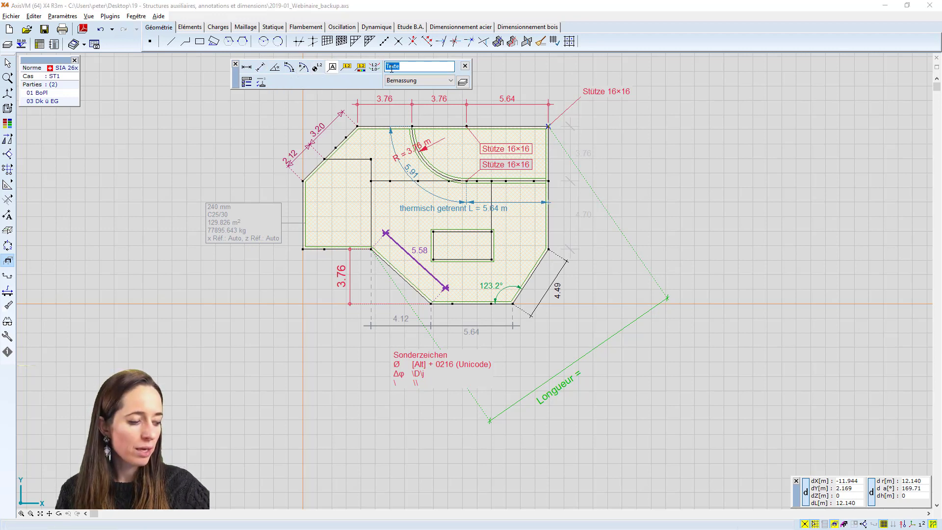
text(attent)
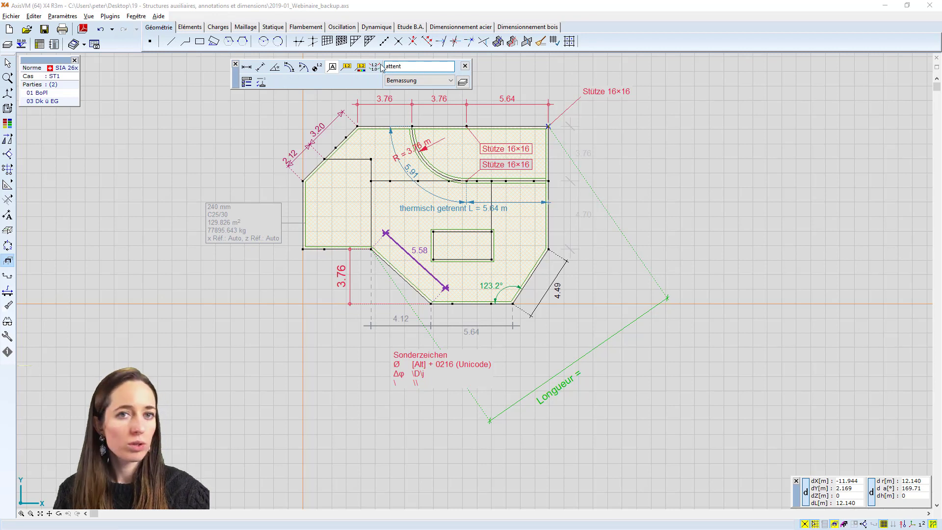
text(ion)
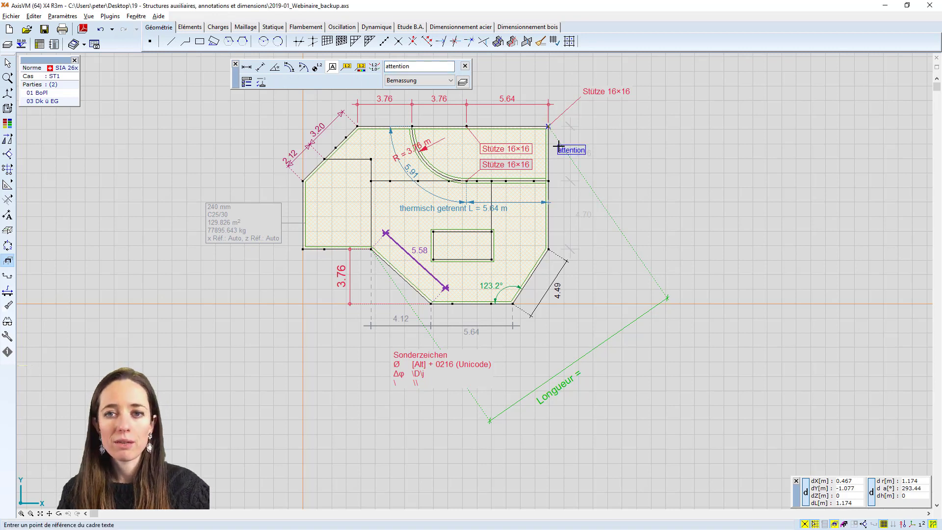
click(519, 181)
click(632, 133)
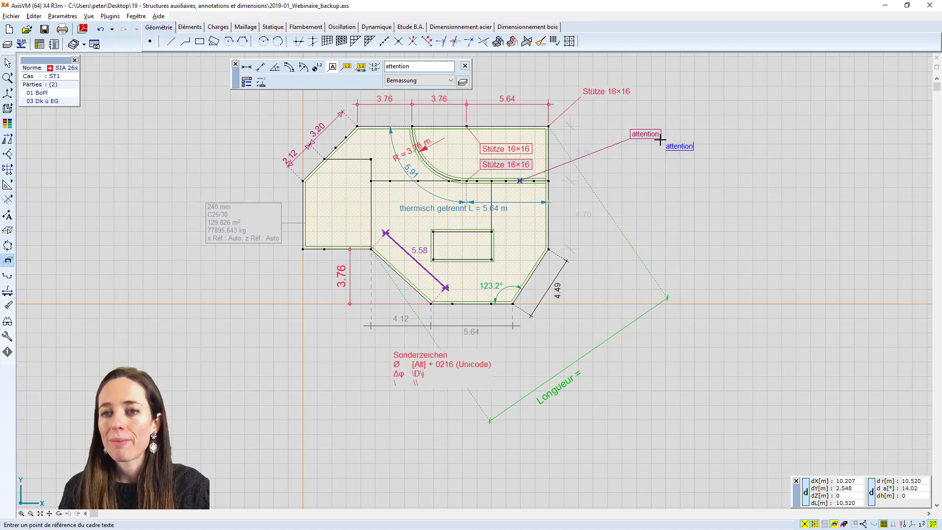
mouse_move(657, 143)
middle_down()
mouse_move(646, 139)
mouse_move(644, 165)
middle_up()
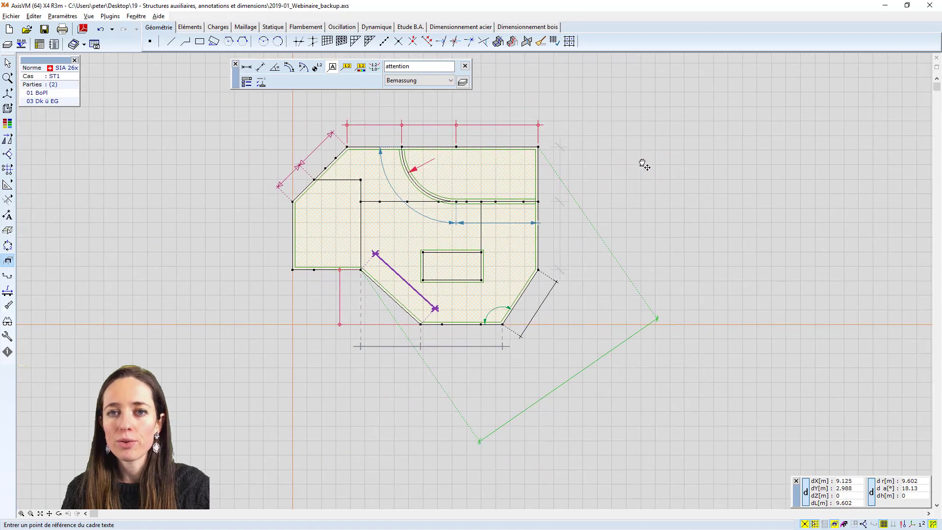
scroll(644, 165, up, 1)
key(Escape)
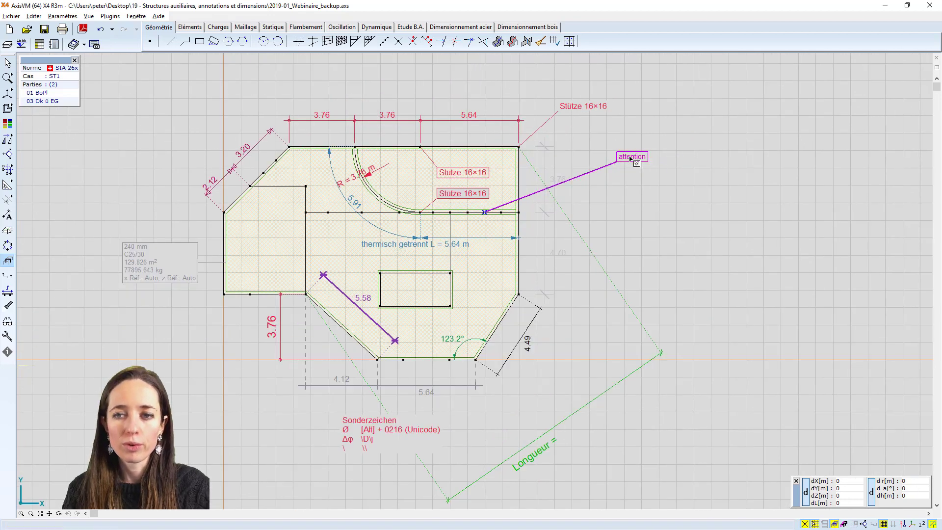
Examine the parameters of the "attention" text box, including its frame and font options, and leave them unchanged
click(630, 158)
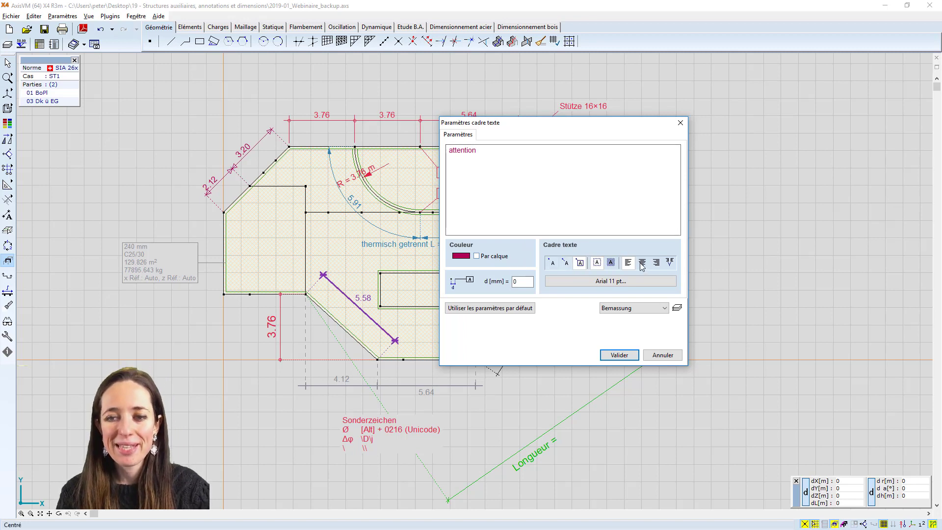
click(598, 278)
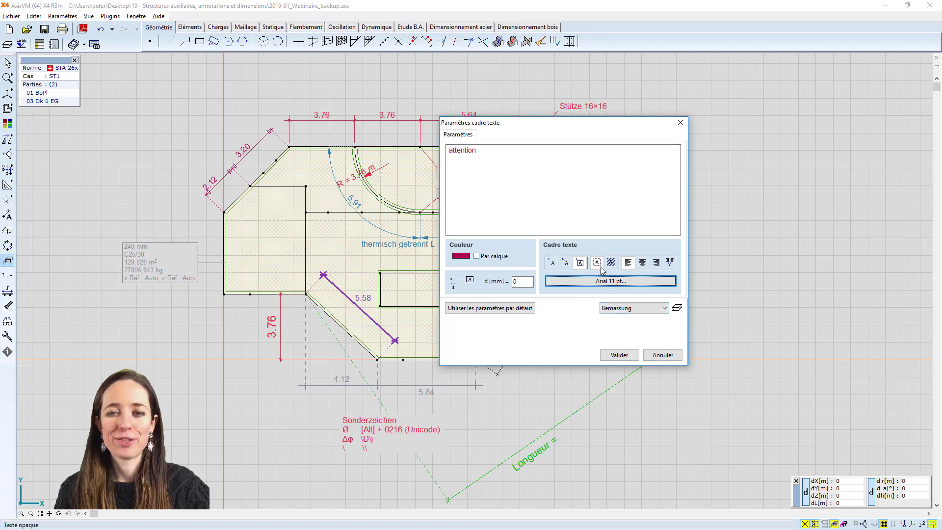
click(681, 123)
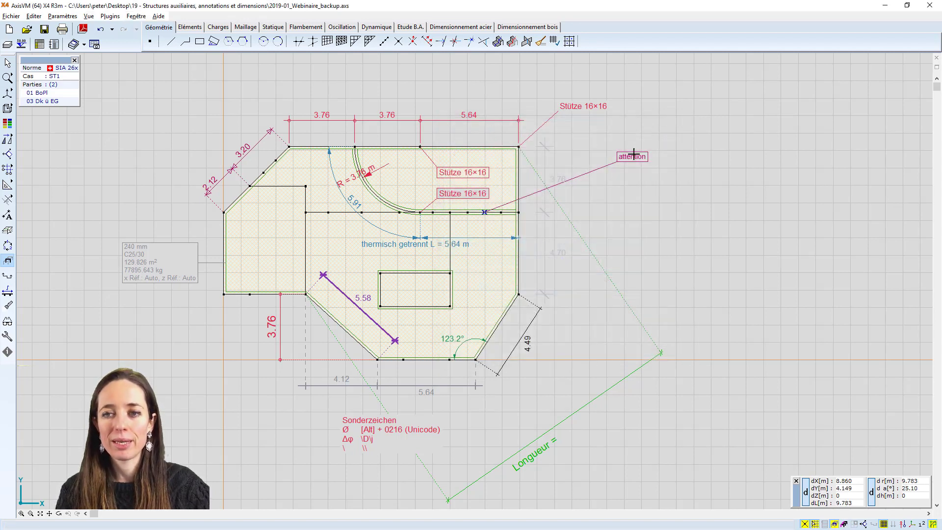
Show only part 03 Dk ü EG and place an information text box for the upper-right slab domain beside the slab, below the "attention" note
click(7, 215)
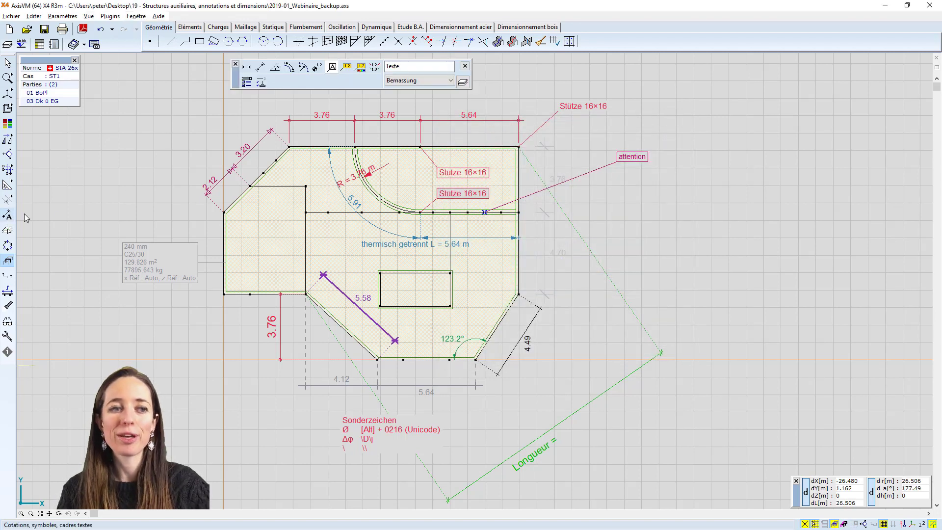
click(346, 69)
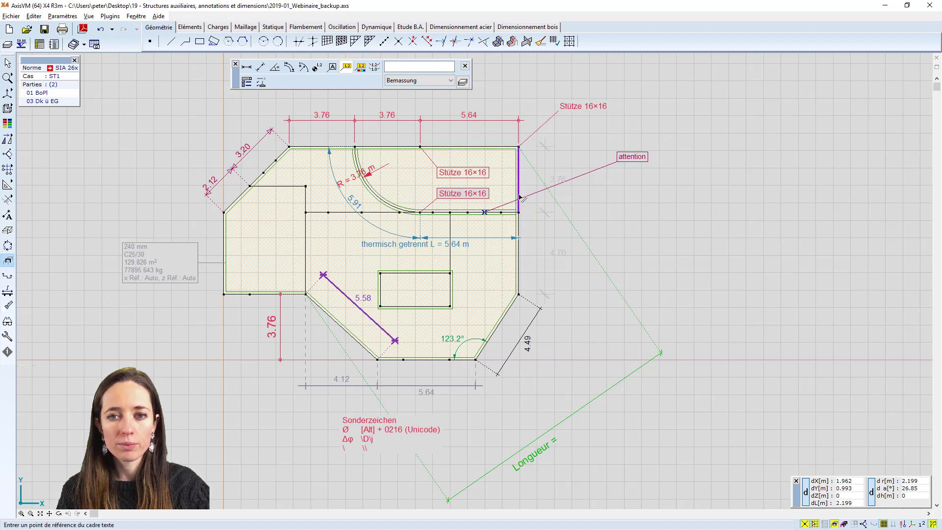
mouse_move(835, 525)
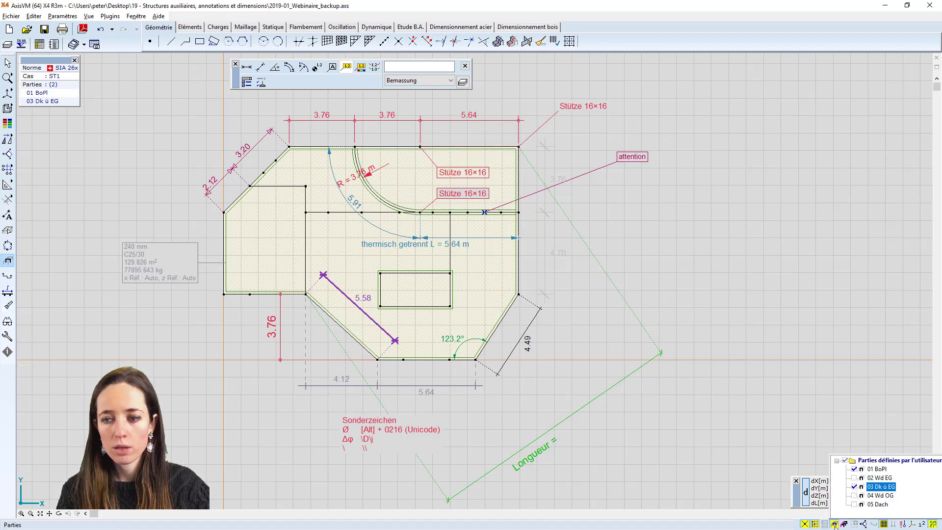
click(516, 167)
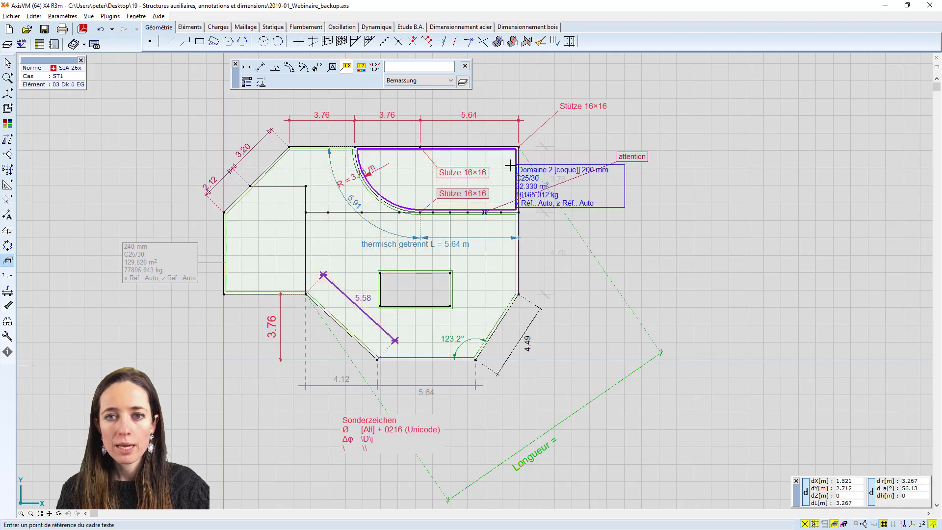
click(636, 210)
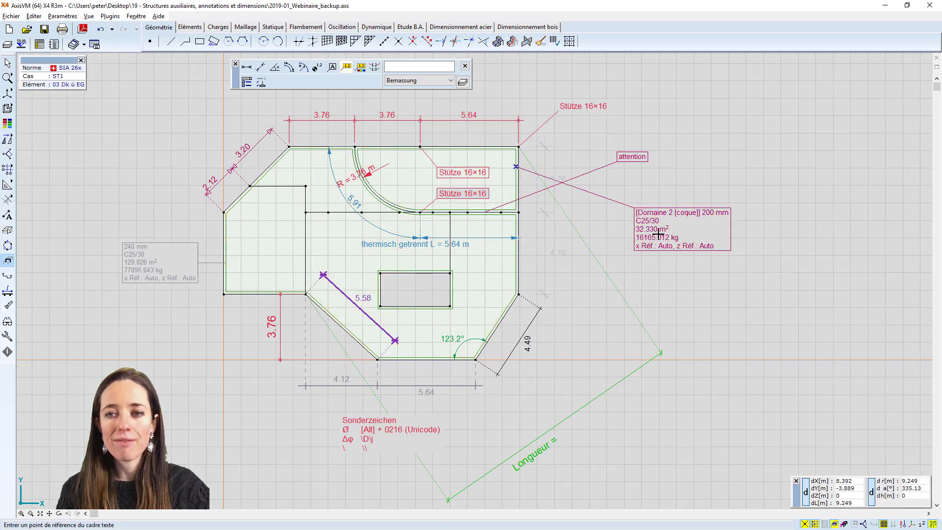
scroll(667, 214, up, 1)
scroll(666, 229, down, 1)
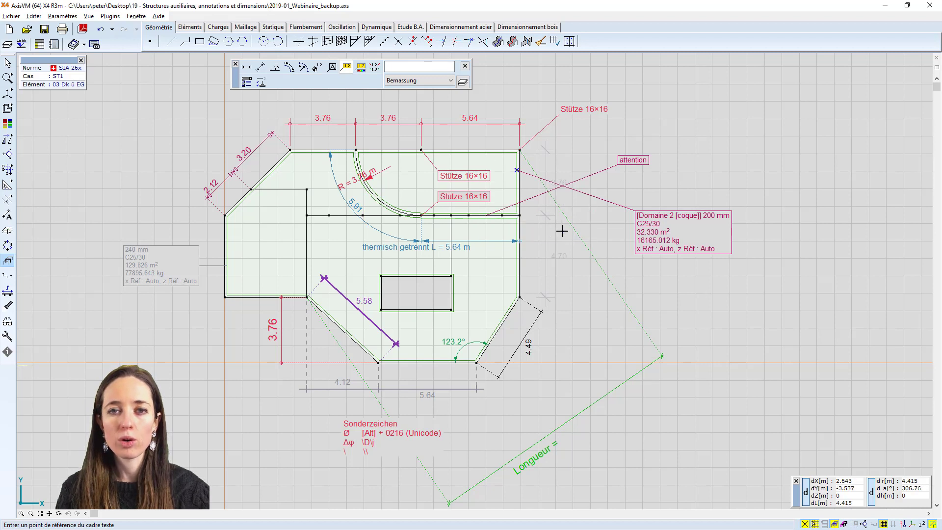
key(Escape)
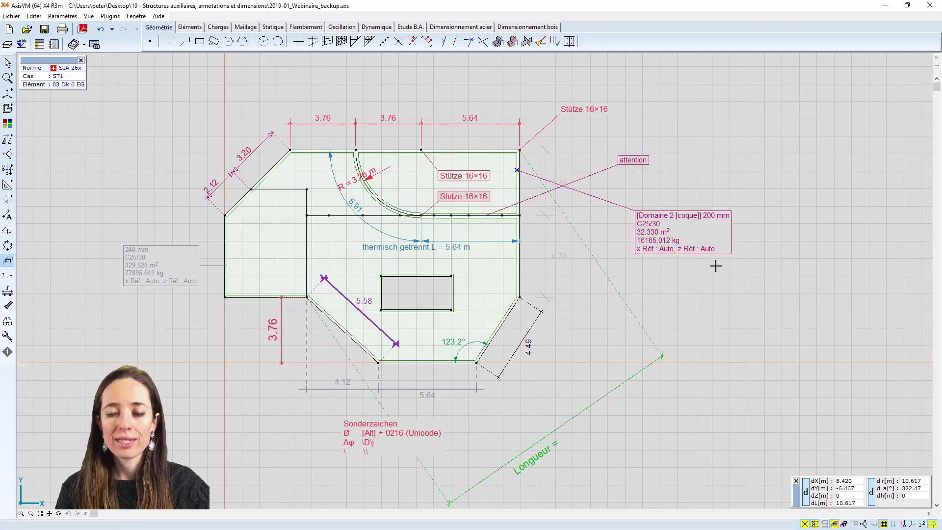
Reopen the dimension and annotation tools to start another annotation
click(8, 215)
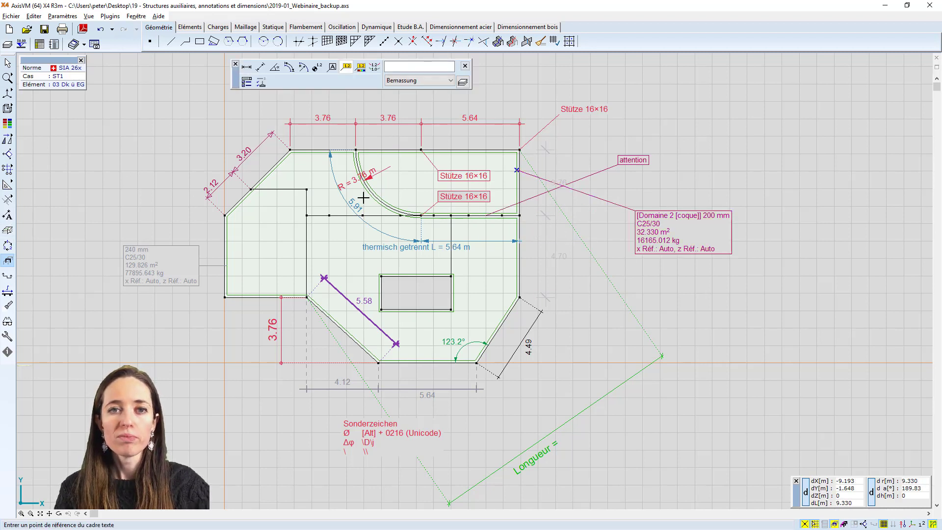
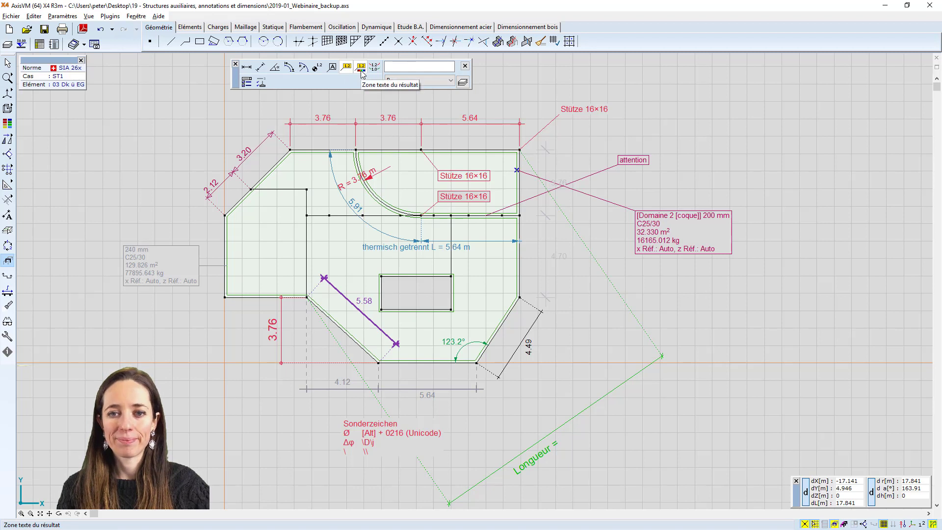
Hide the Textboxen and Bemassung layers and make the Links layer visible
click(235, 64)
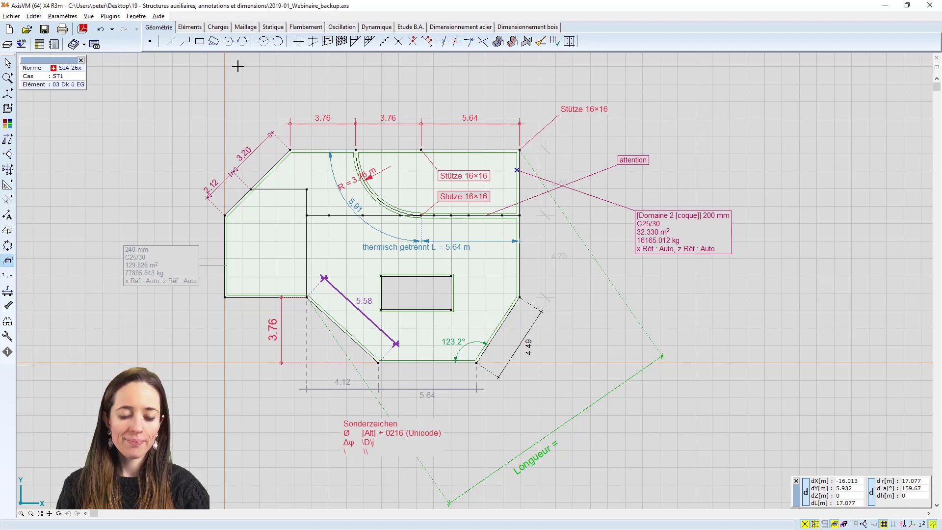
click(7, 44)
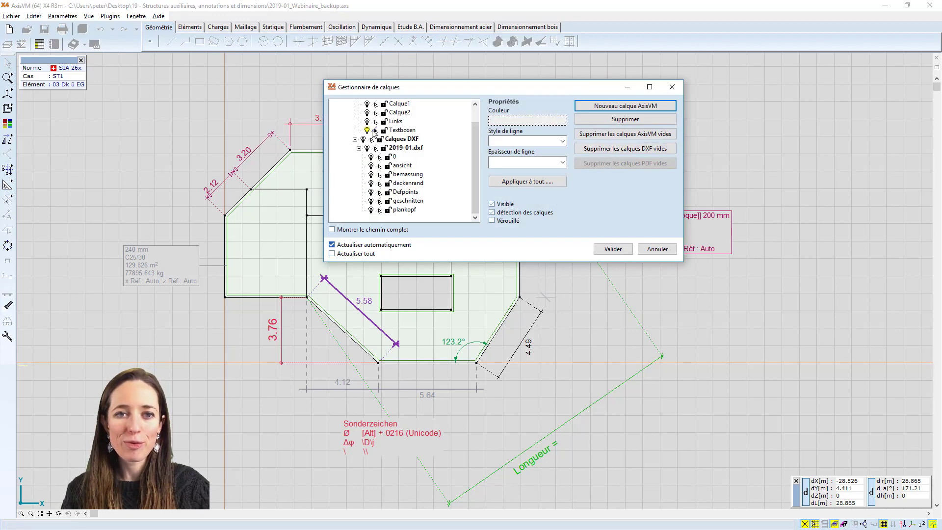
click(372, 131)
scroll(366, 134, up, 1)
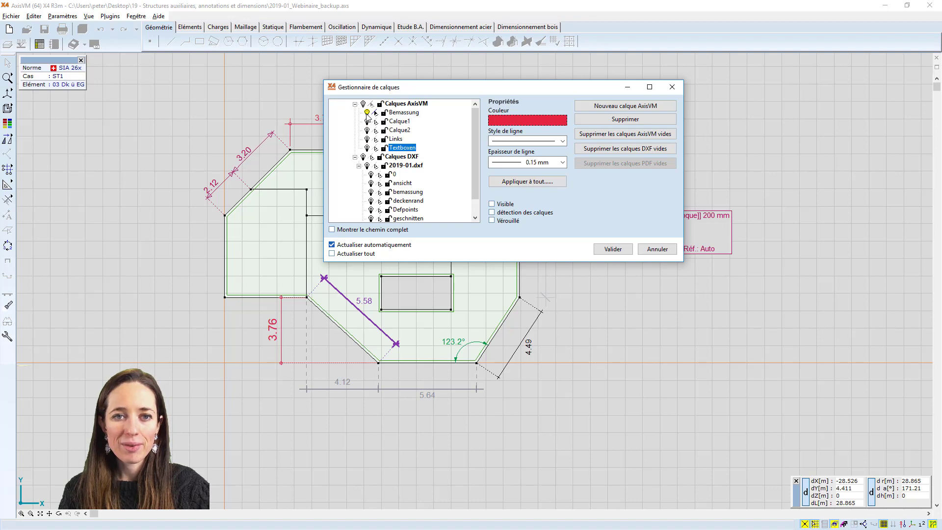
click(366, 114)
click(369, 141)
click(376, 140)
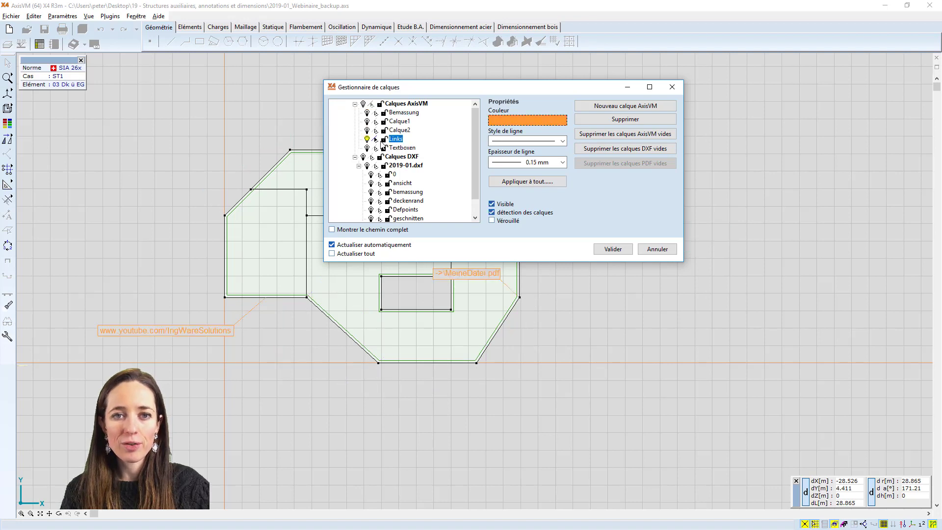
click(608, 251)
Examine the "->\MeineDatei.pdf" link text box, including its path prefix and colour settings, and leave it unchanged
scroll(520, 287, up, 1)
middle_drag(543, 277, 666, 296)
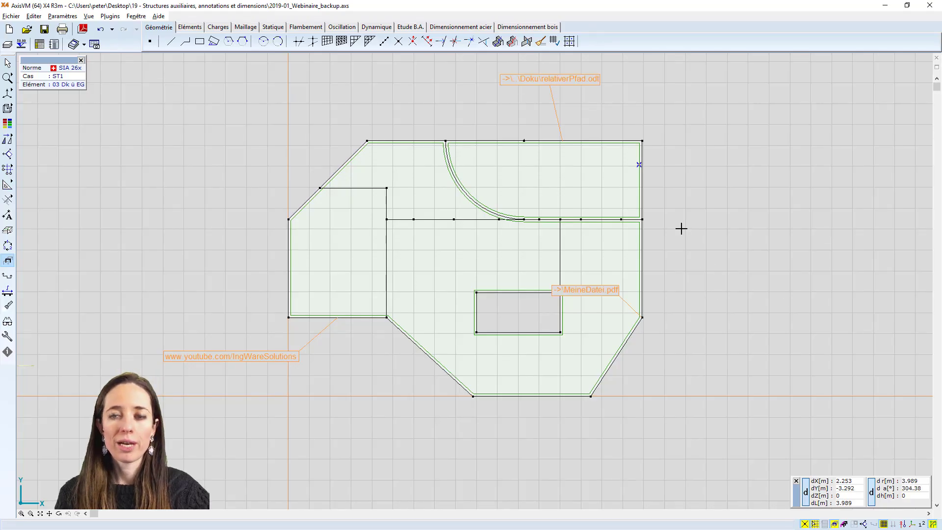
middle_drag(680, 227, 687, 248)
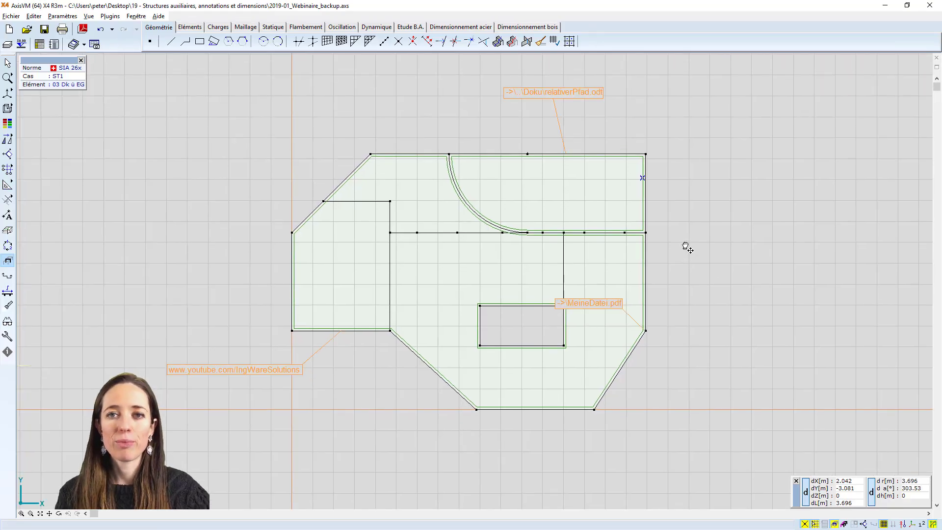
click(598, 303)
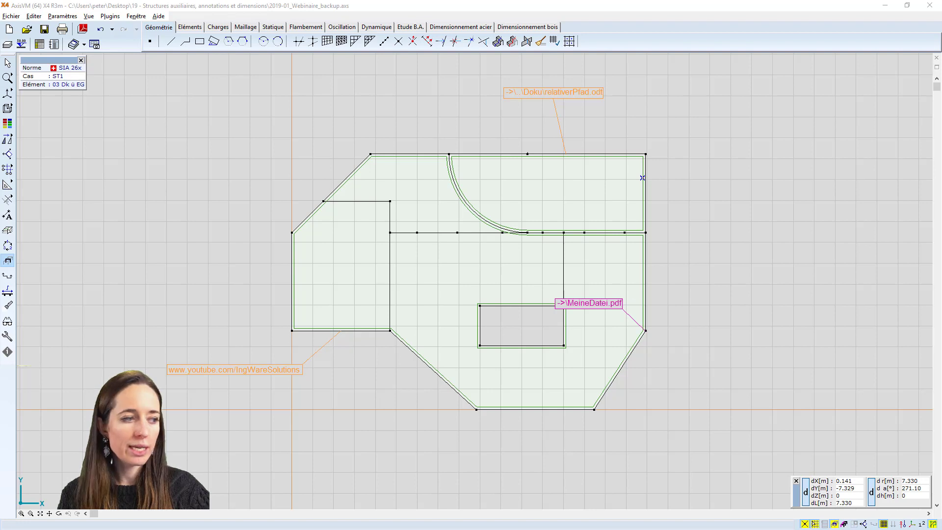
drag(806, 160, 464, 159)
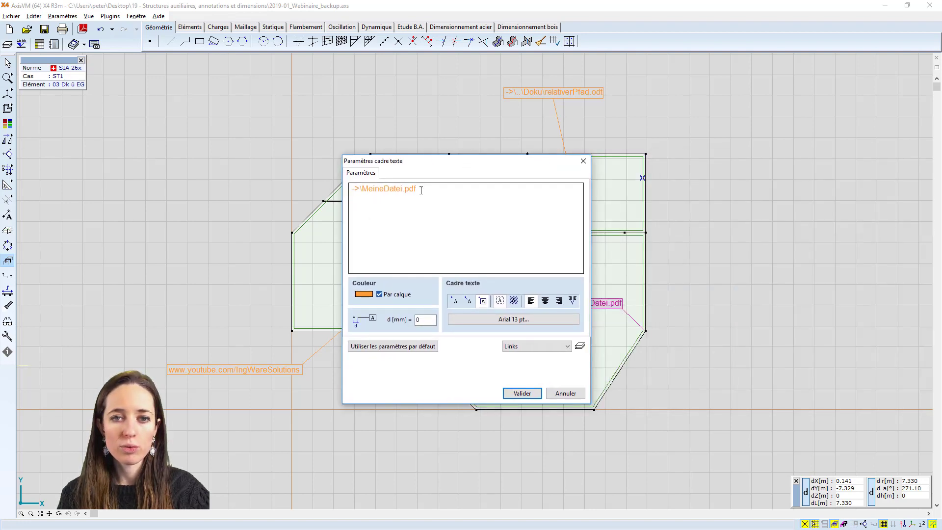
mouse_move(361, 190)
mouse_down()
mouse_move(352, 191)
mouse_move(359, 190)
mouse_up()
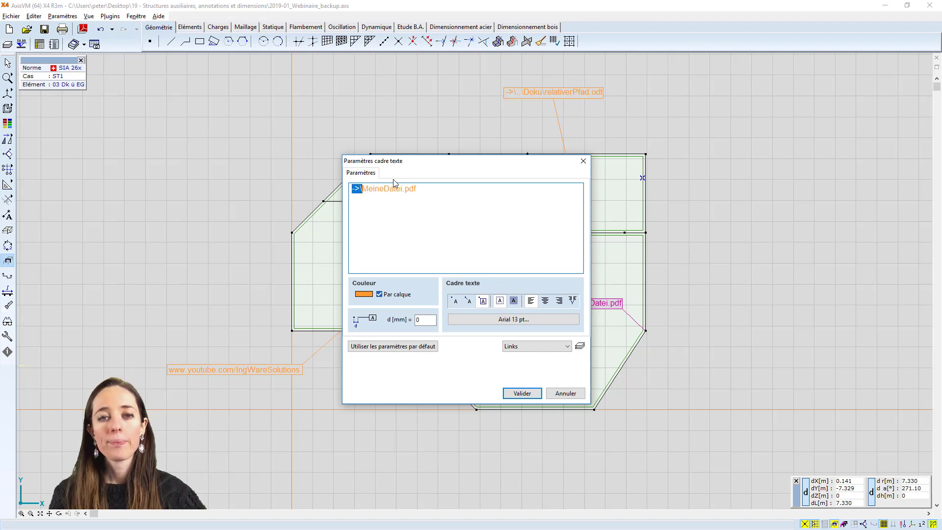
click(365, 188)
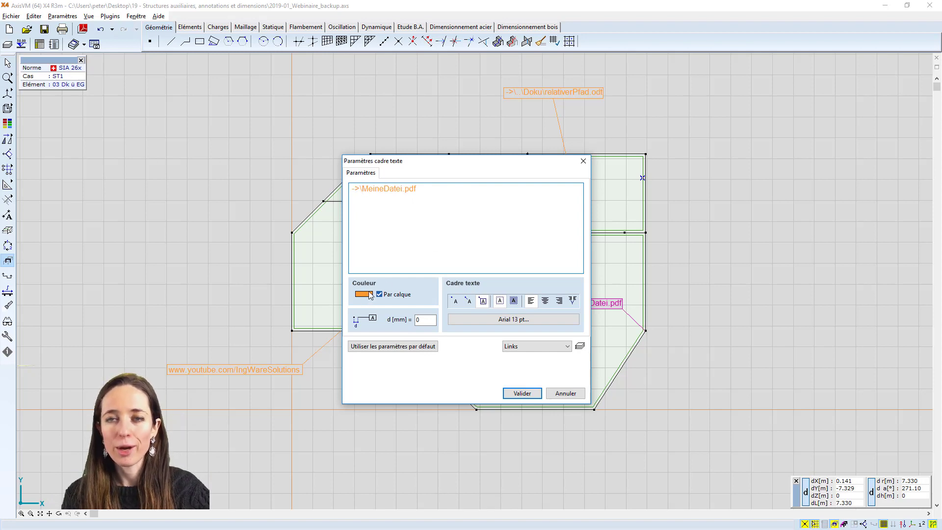
click(584, 161)
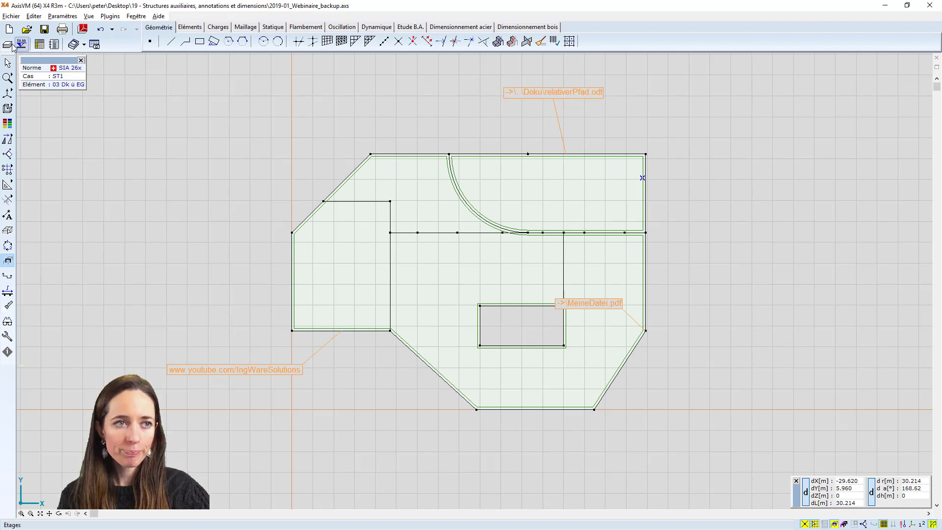
Hide the Links layer in the layer manager
click(8, 45)
click(367, 122)
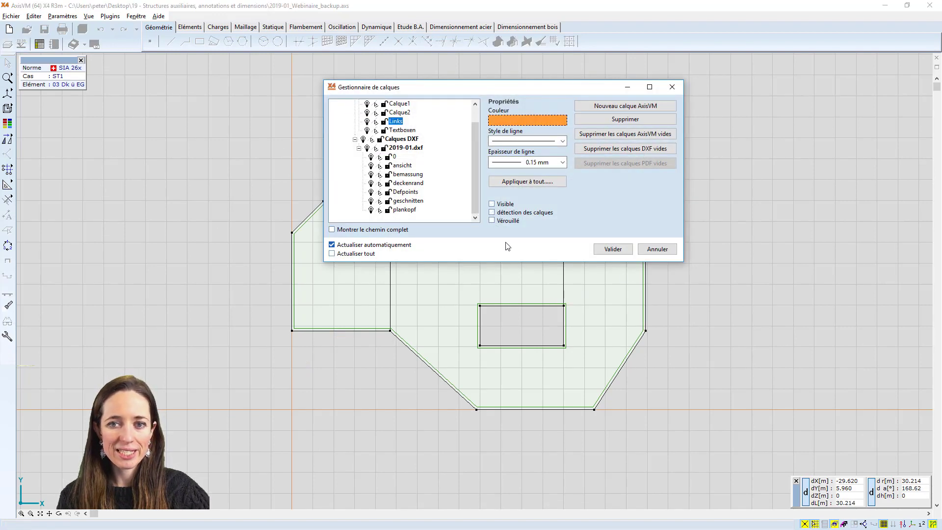
click(613, 249)
Show only part 02 Wd EG in place of 03 Dk ü EG, in an oblique 3D view
scroll(596, 242, up, 1)
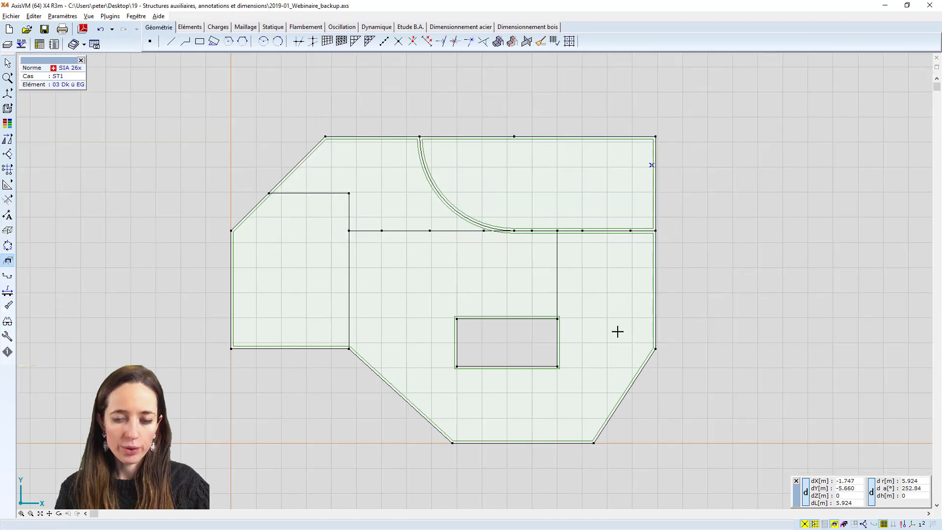
click(835, 524)
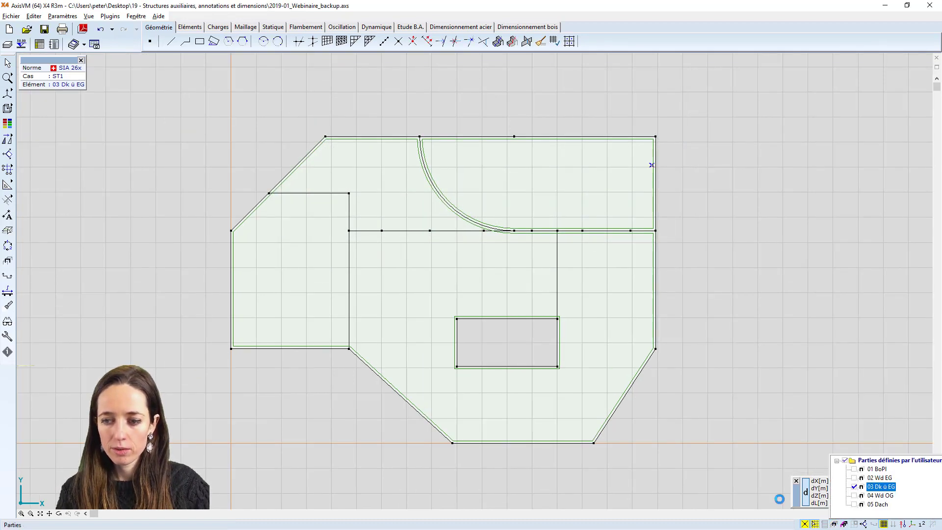
alt+middle_drag(683, 415, 736, 197)
click(843, 524)
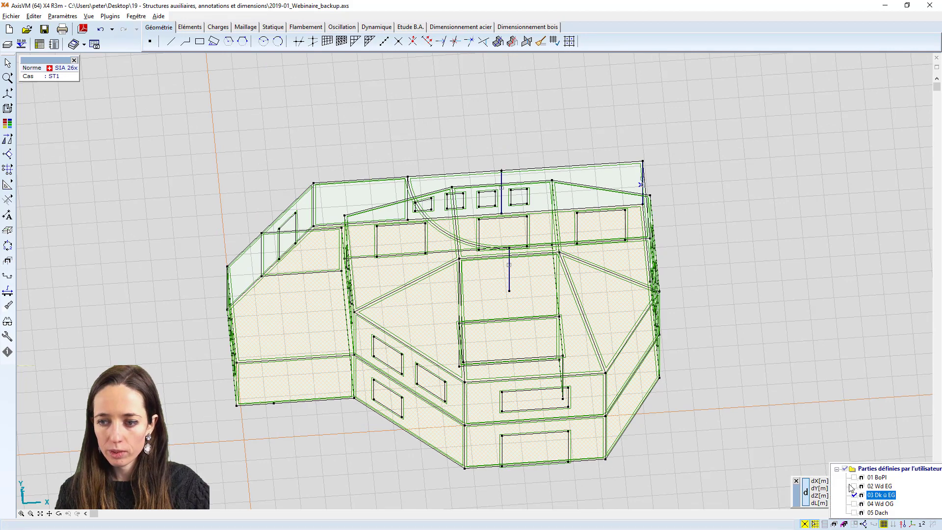
click(853, 487)
click(854, 495)
alt+middle_drag(691, 382, 579, 275)
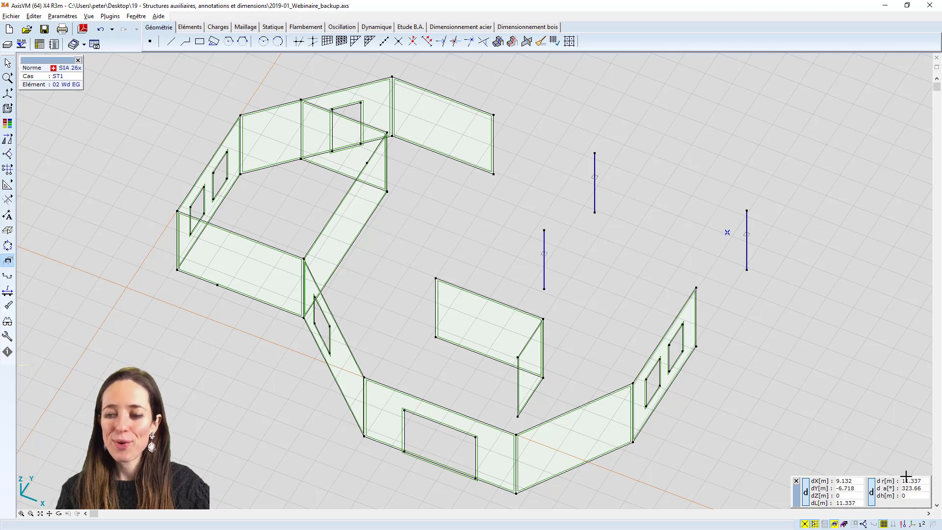
Display the node and domain numbers on the ground-floor walls and columns
mouse_move(883, 513)
click(871, 443)
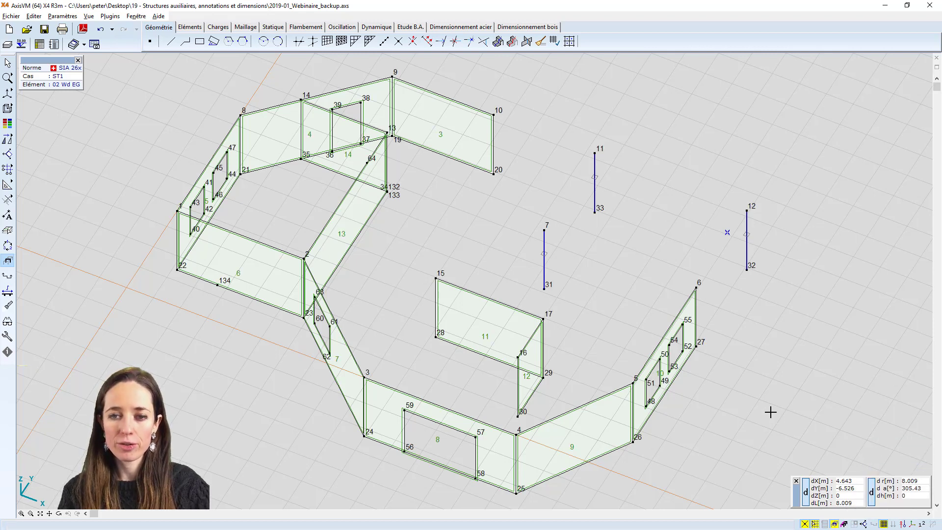
alt+middle_drag(770, 410, 770, 375)
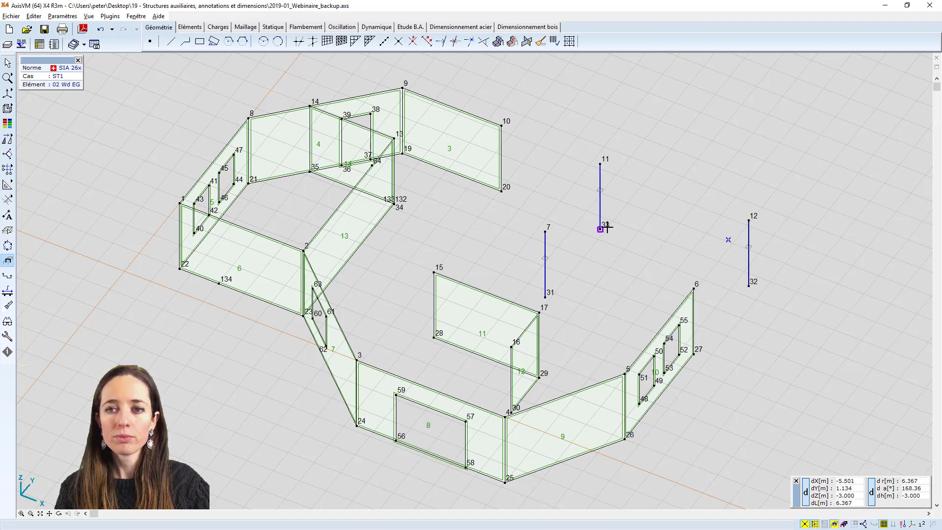
alt+middle_drag(634, 207, 600, 210)
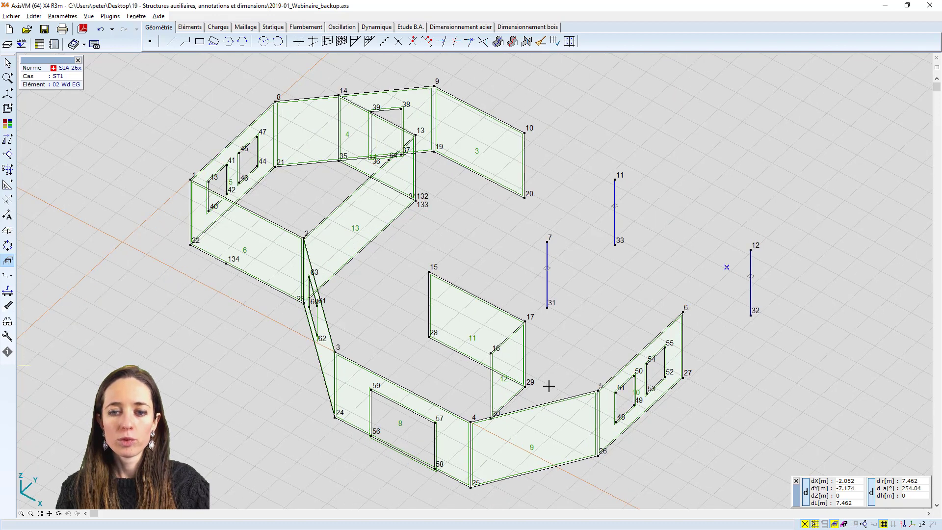
alt+middle_drag(581, 317, 621, 311)
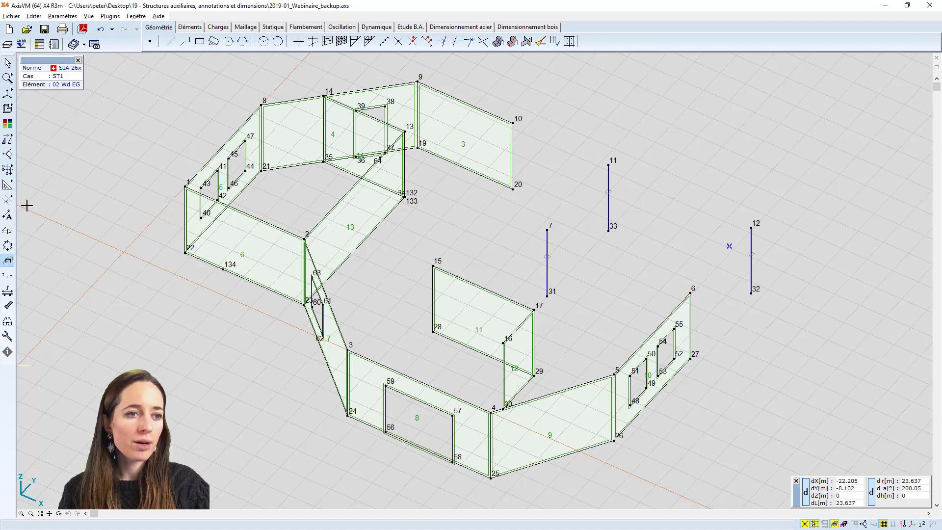
Renumber all wall domains of the displayed part starting from number 10, with the name pattern "M_"
click(9, 245)
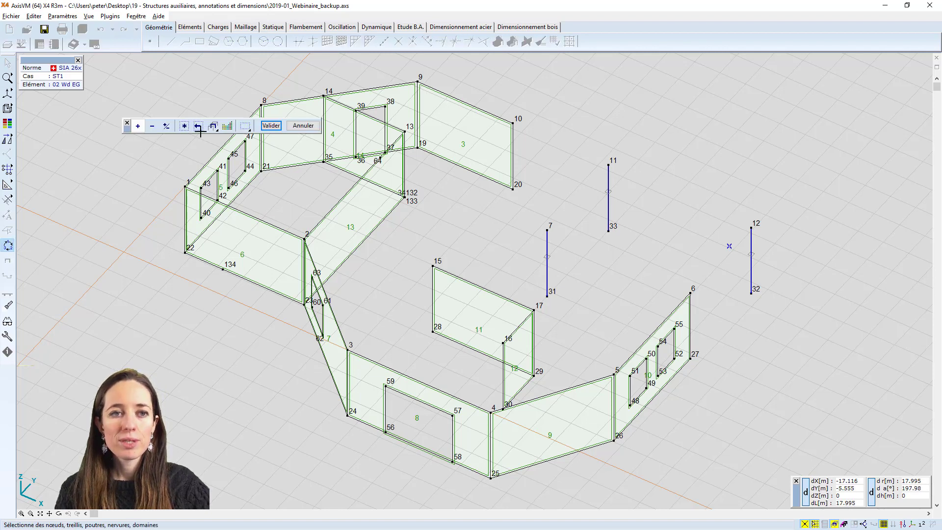
click(188, 125)
click(271, 126)
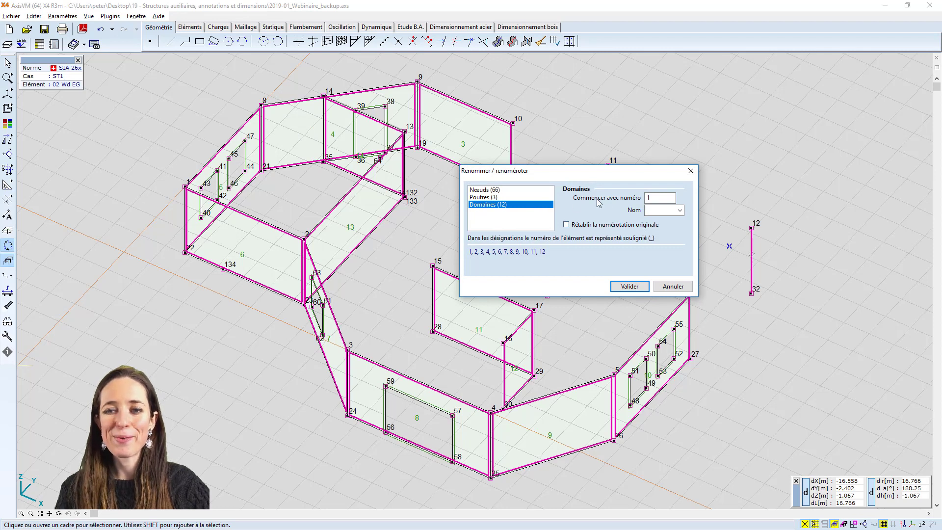
text(0)
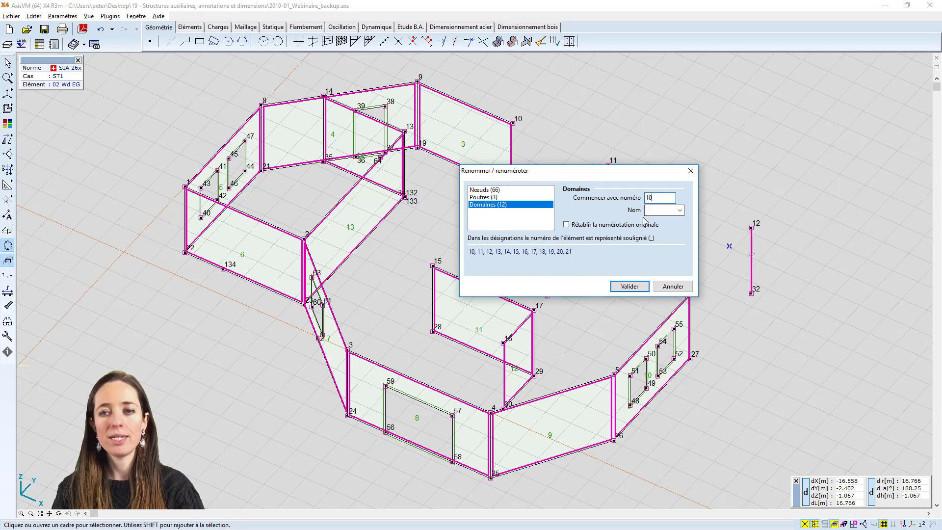
click(675, 210)
text(M_)
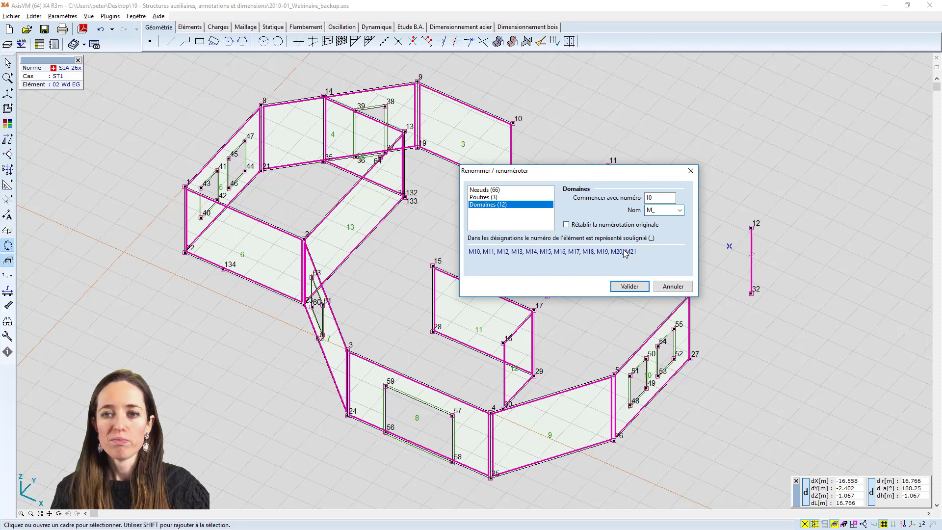
click(631, 287)
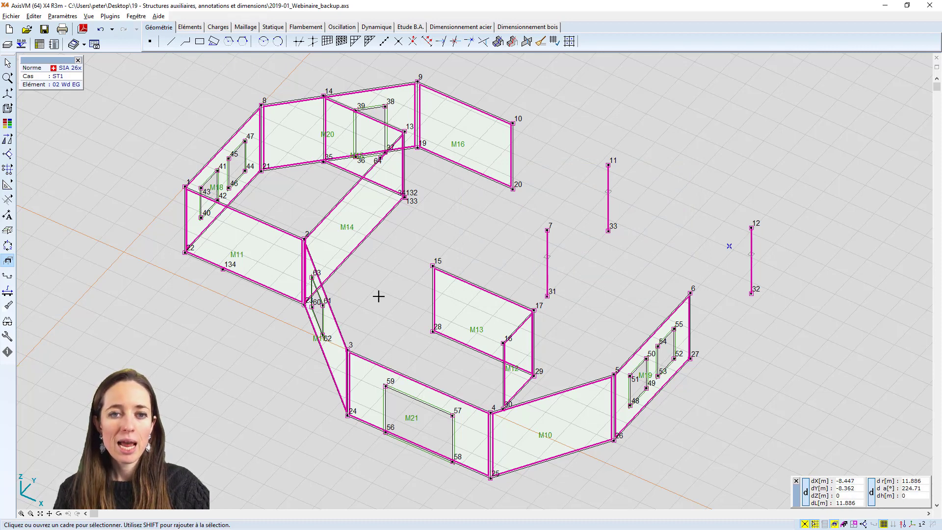
key(Escape)
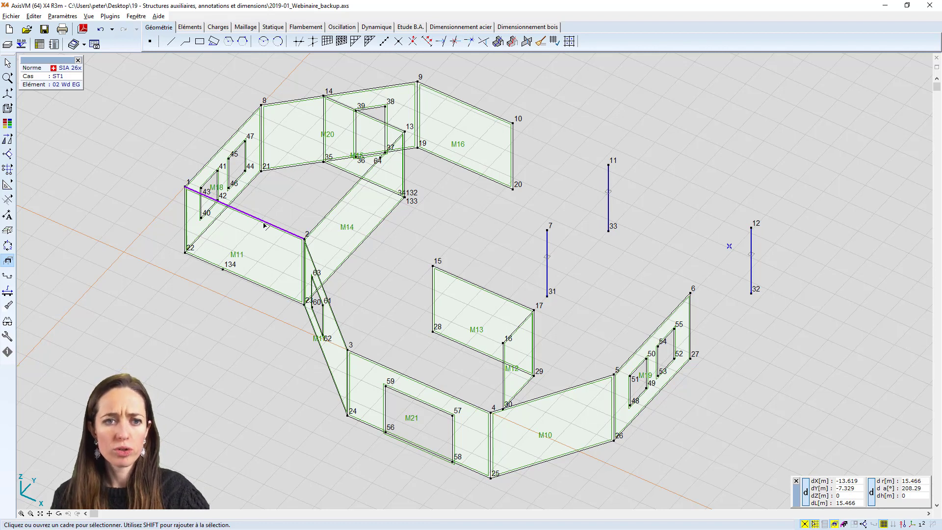
Rename the wall domain M11 between nodes 1 and 2 as M100
click(8, 249)
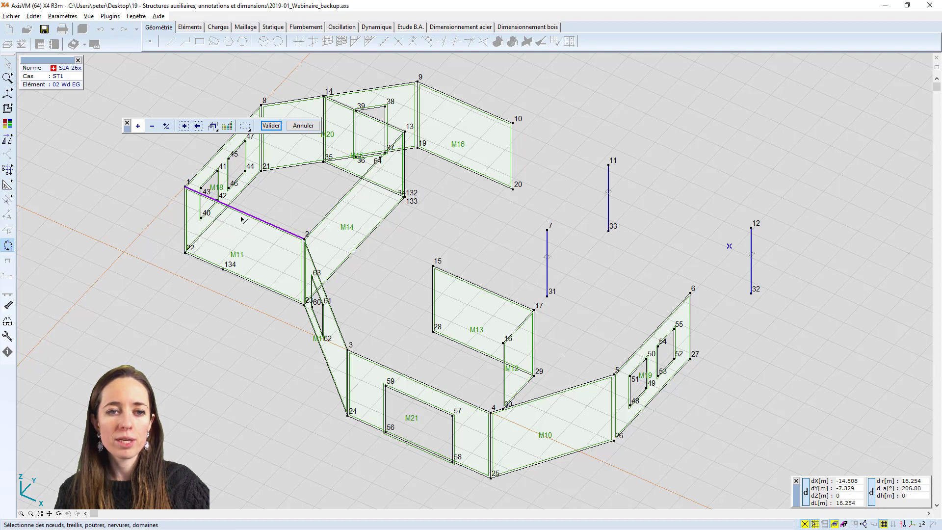
click(245, 214)
key(Return)
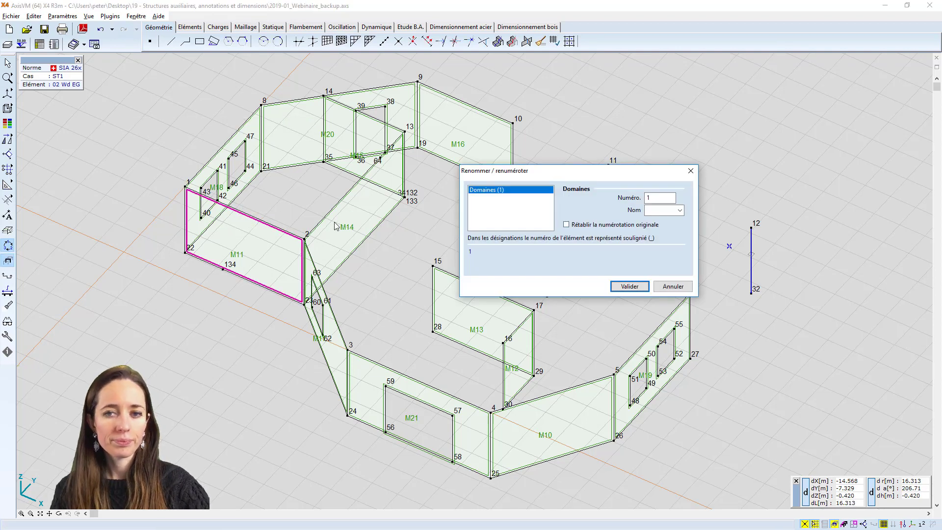
click(668, 210)
text(M100)
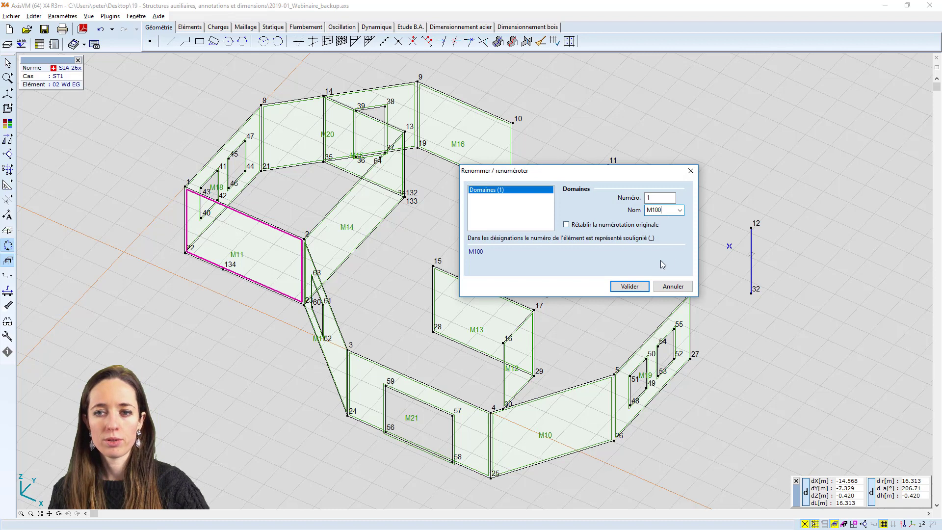
click(633, 287)
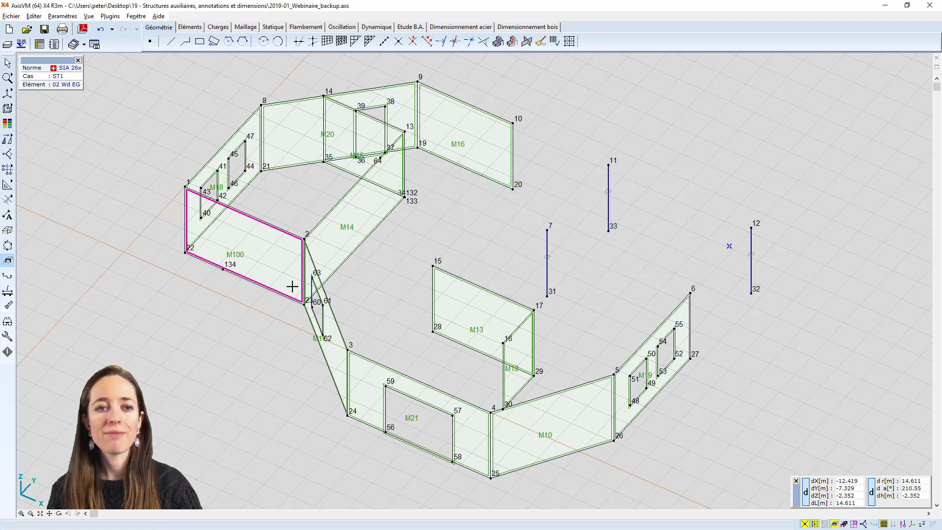
key(Escape)
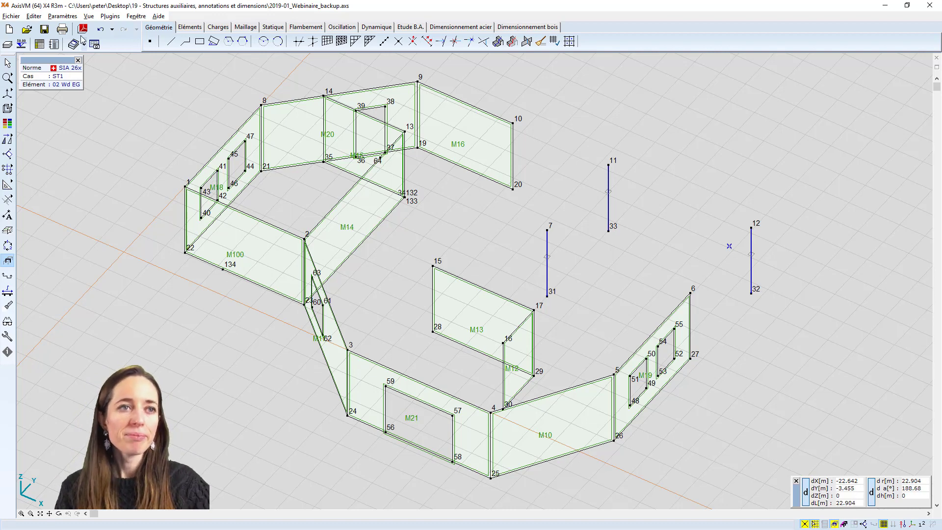
Examine the renamed wall domains, such as M16, M17 and M100, in the Domaines data table for part 02 Wd EG
click(39, 44)
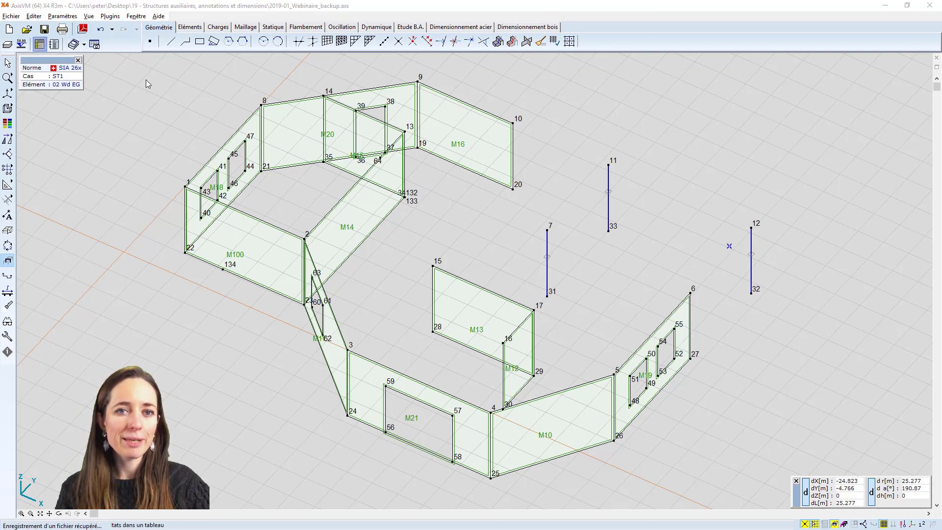
drag(273, 165, 275, 172)
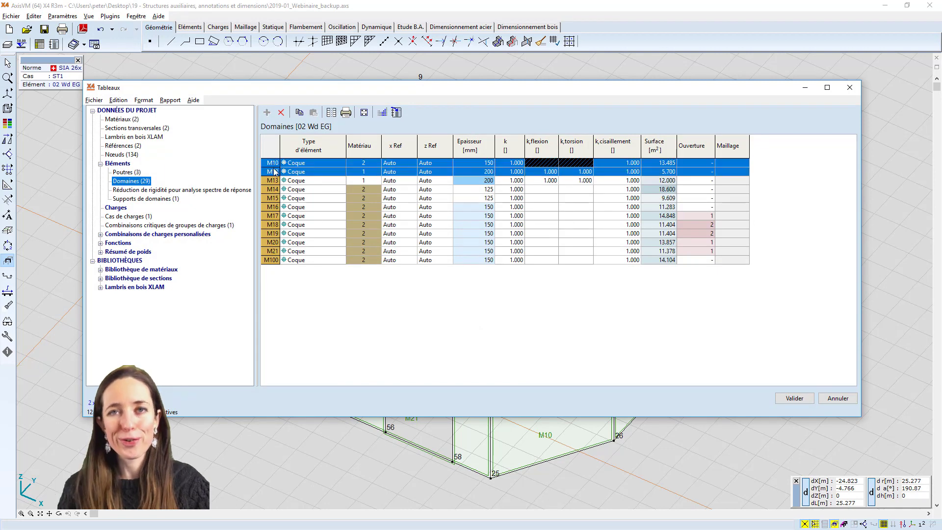
click(273, 198)
click(274, 242)
click(272, 261)
click(273, 216)
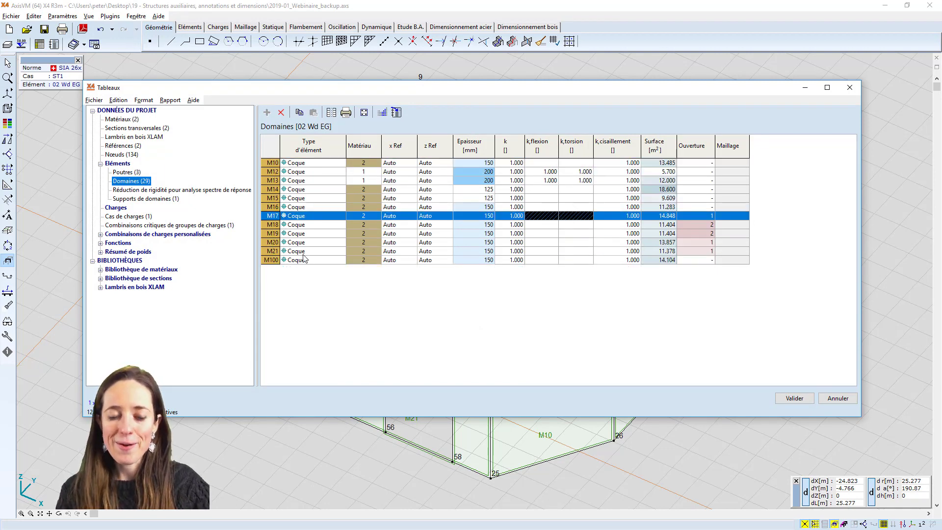
click(272, 261)
click(273, 216)
click(273, 207)
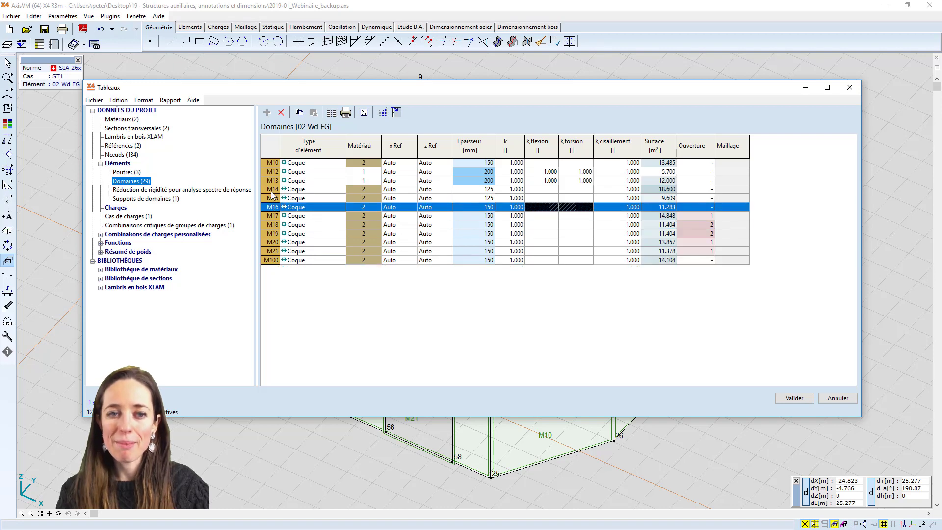
Examine the row of wall domain M14 in the Domaines data table and close the tables
click(272, 190)
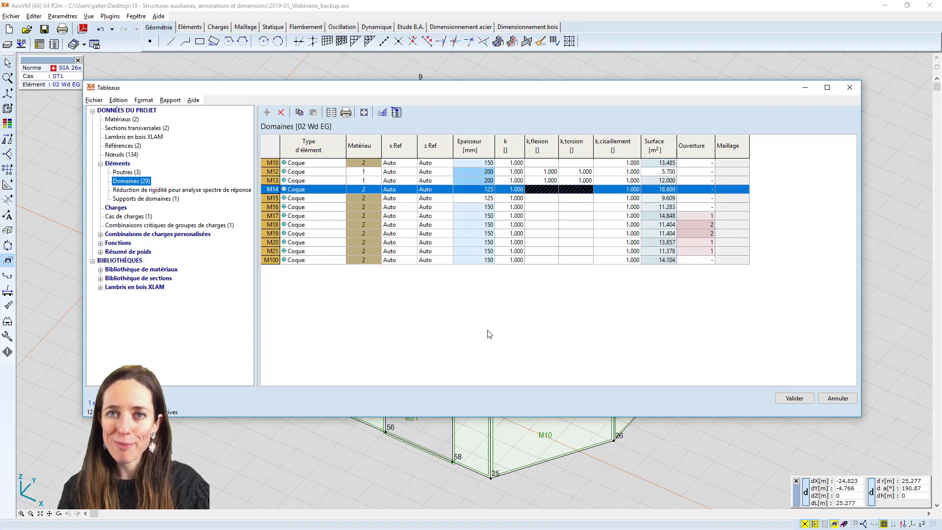
click(785, 399)
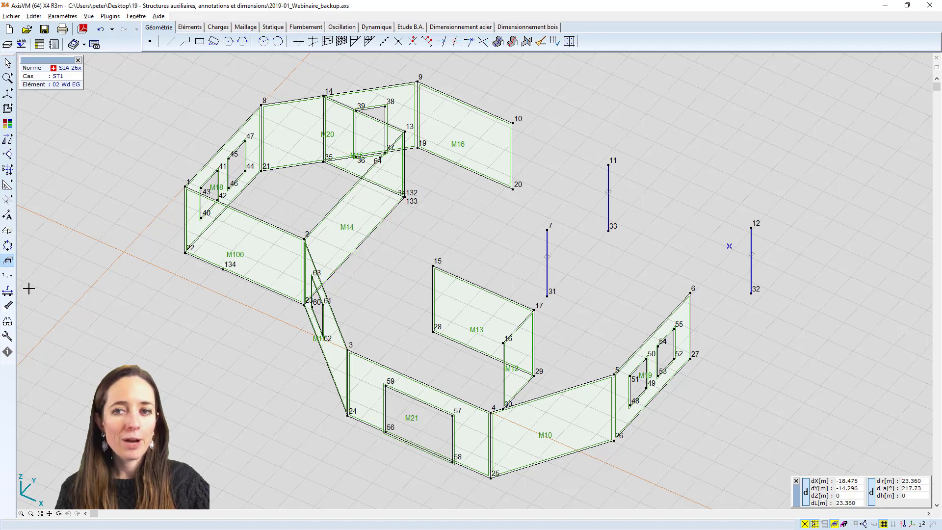
Label the displayed part with its nodal coordinates, cross-section names and material names
click(8, 322)
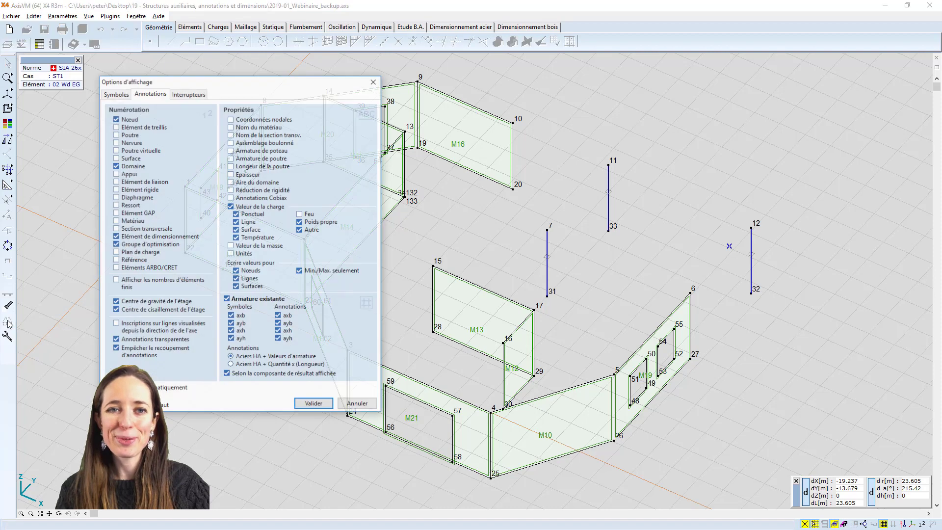
click(230, 118)
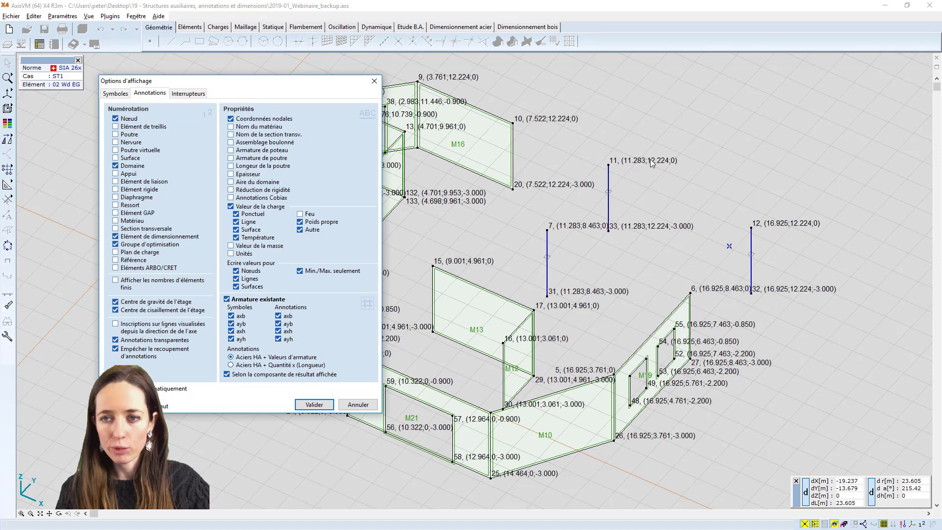
click(255, 135)
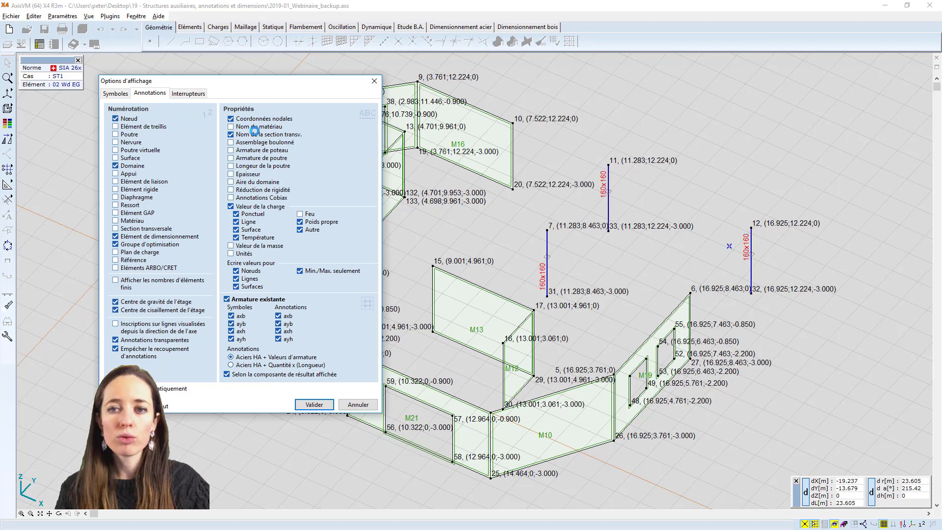
click(257, 131)
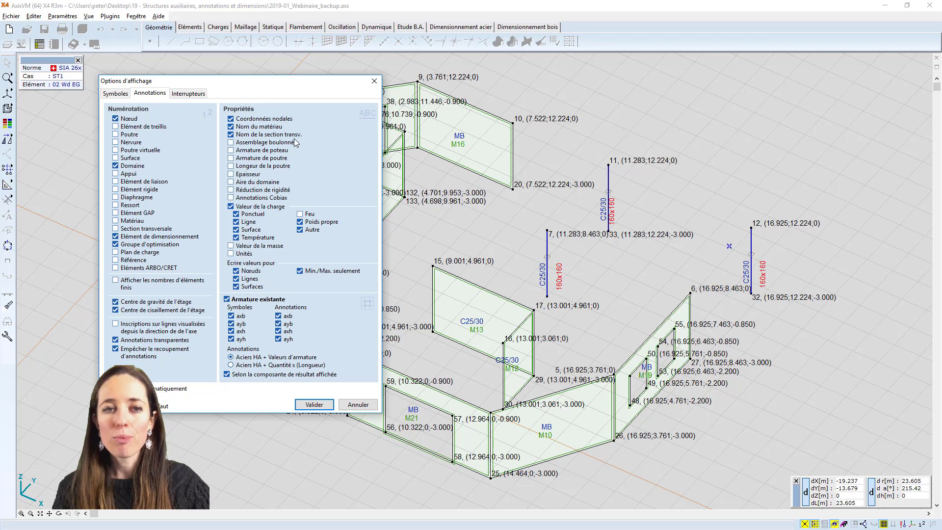
Turn the nodal coordinate, material name and cross-section name annotations off again and apply the display options
click(231, 120)
click(231, 127)
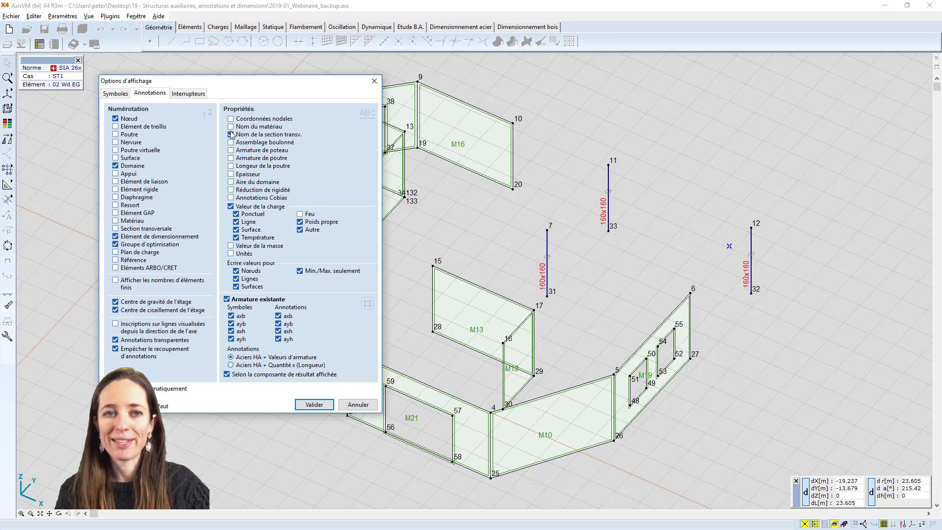
click(230, 134)
click(314, 405)
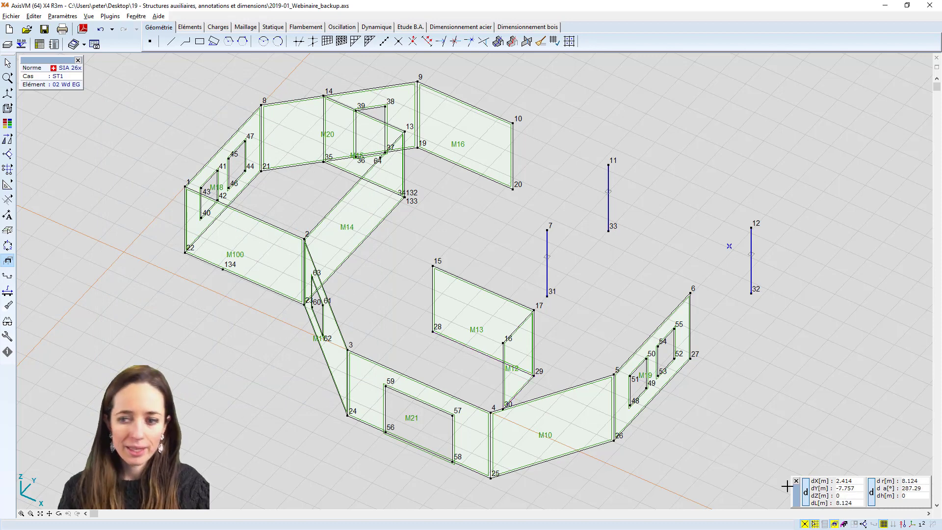
Display the whole building instead of part 02 Wd EG, drawn with hidden lines removed
click(838, 522)
click(836, 486)
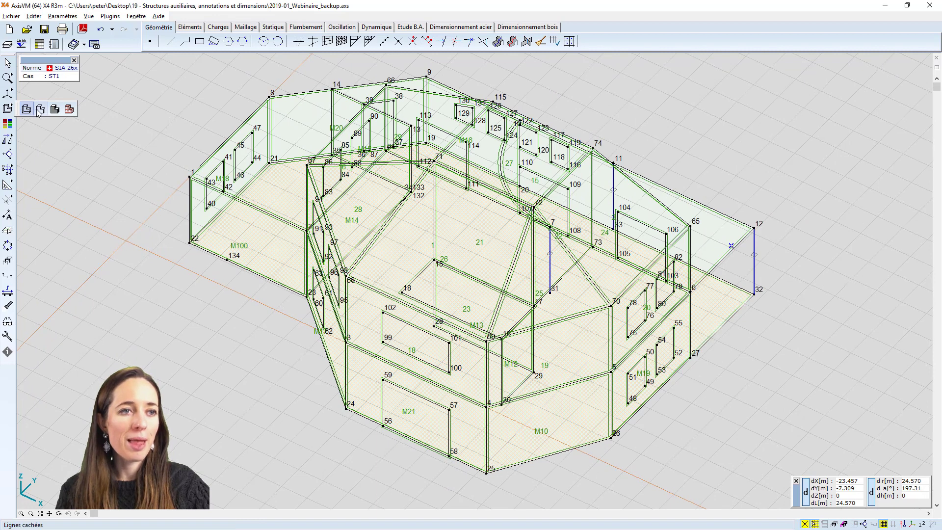
click(40, 110)
alt+middle_drag(150, 135, 151, 123)
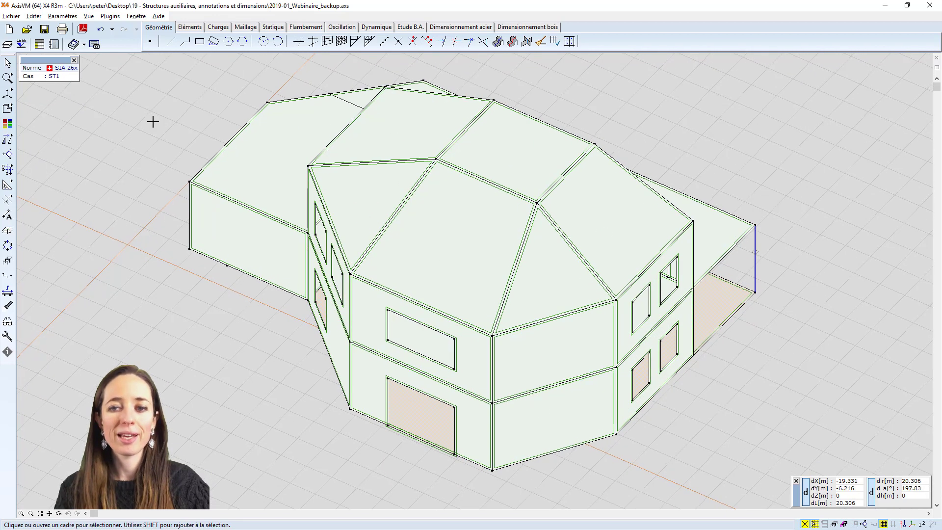
Hide the domain numbers and the node numbers across the whole model
click(917, 524)
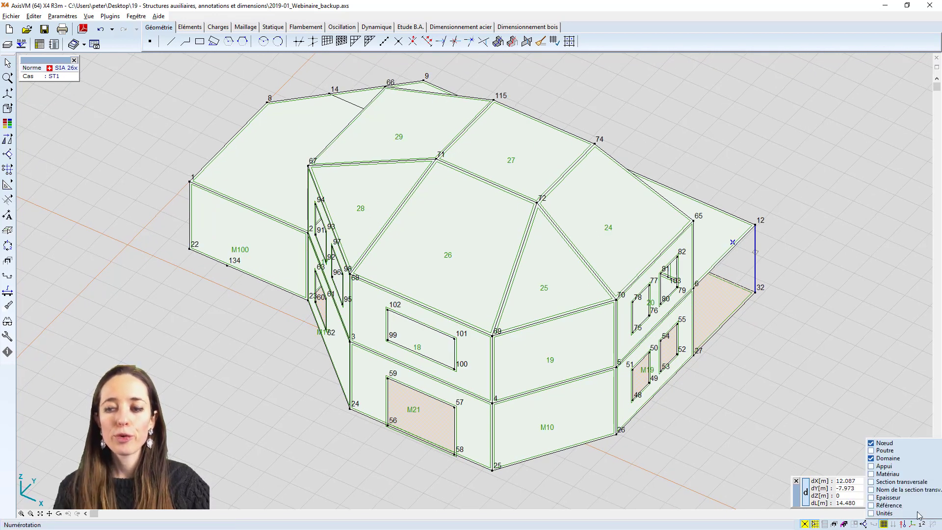
click(892, 458)
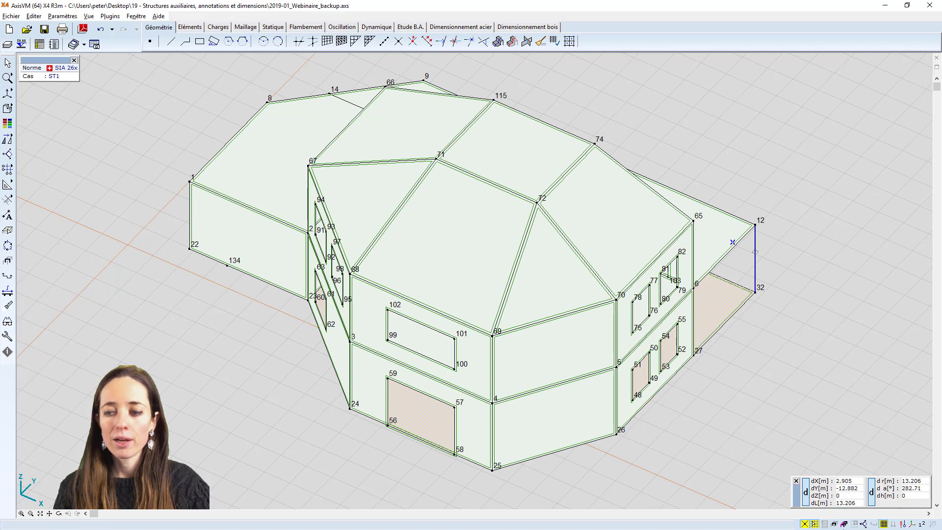
click(916, 524)
click(872, 444)
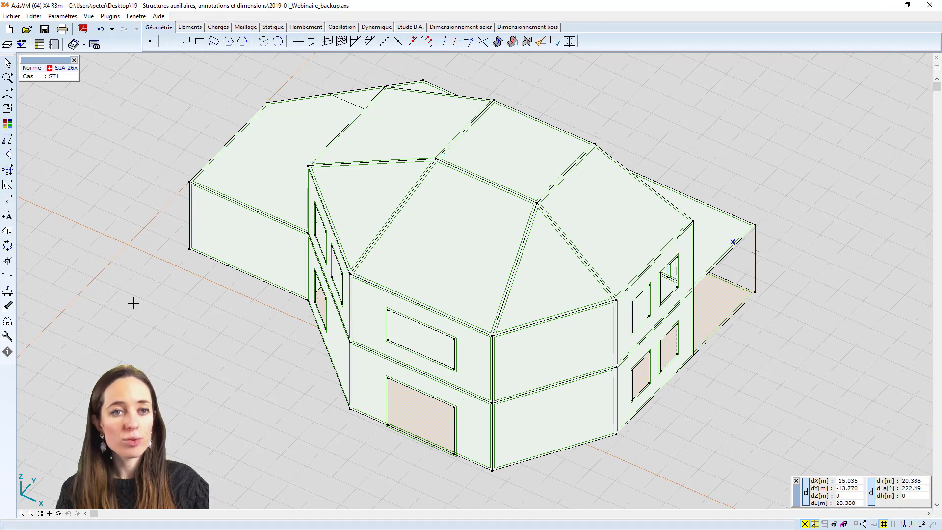
alt+middle_drag(134, 304, 138, 318)
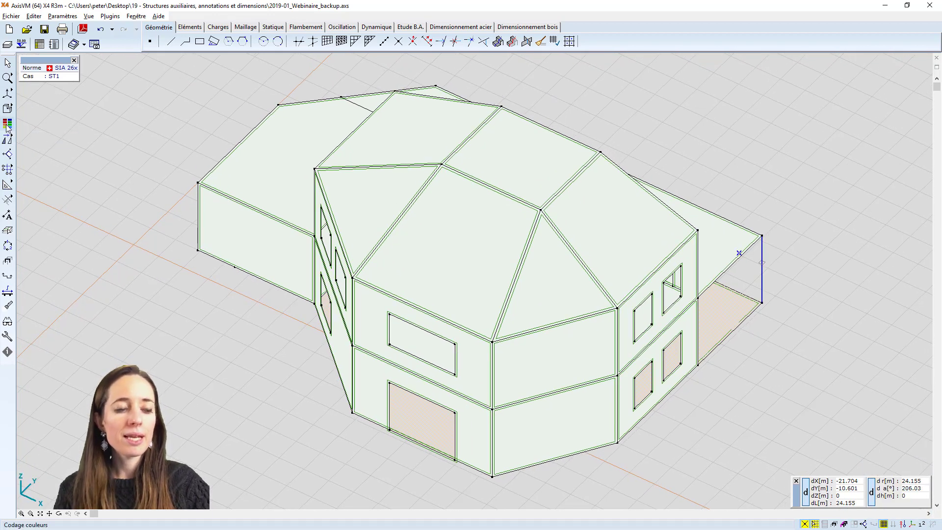
Colour-code the domains by thickness (Epaisseur) and inspect the coloured building from its other sides
click(8, 125)
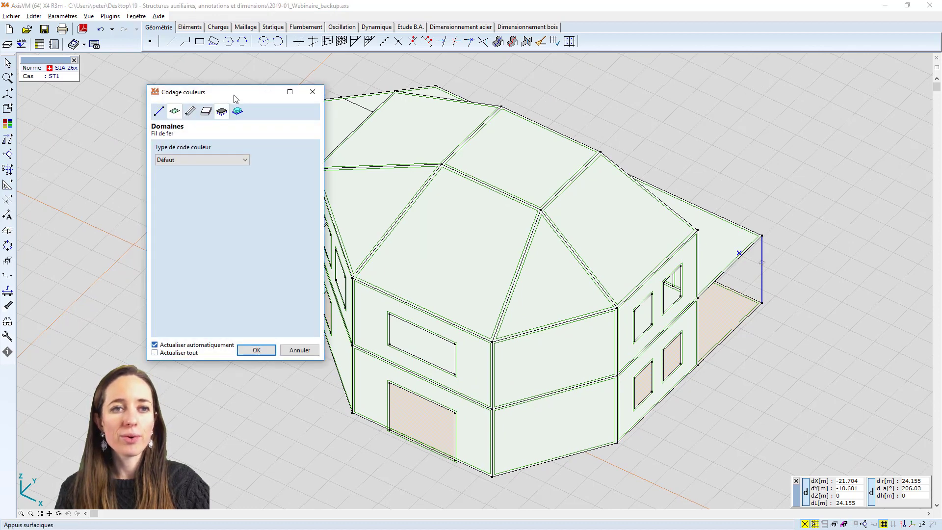
drag(234, 98, 152, 113)
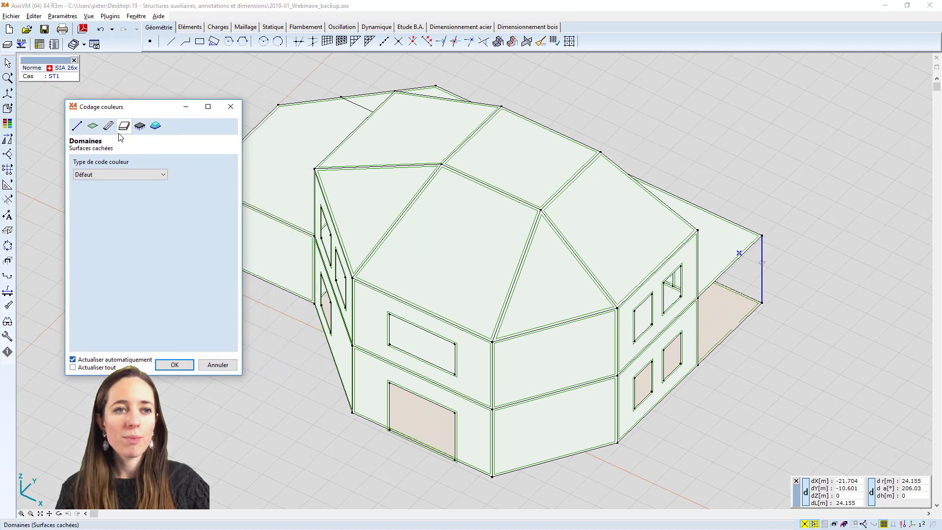
click(113, 174)
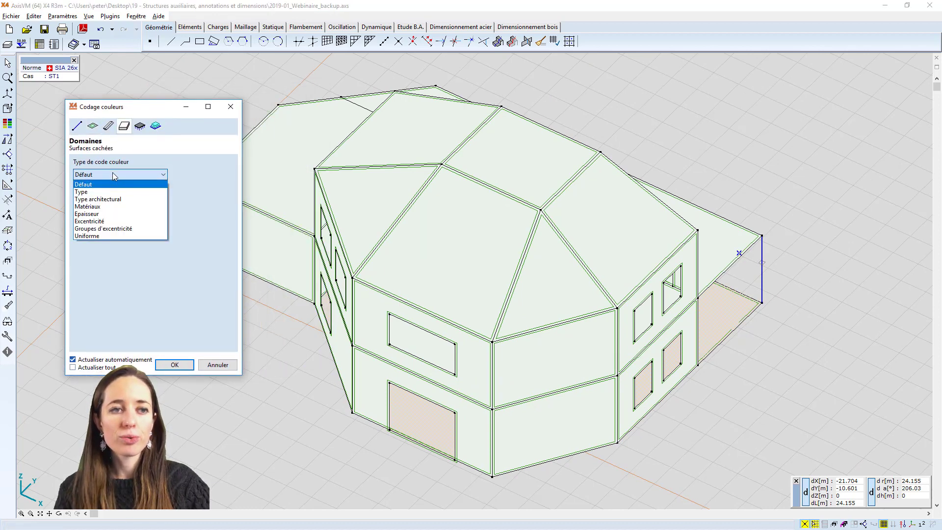
click(116, 215)
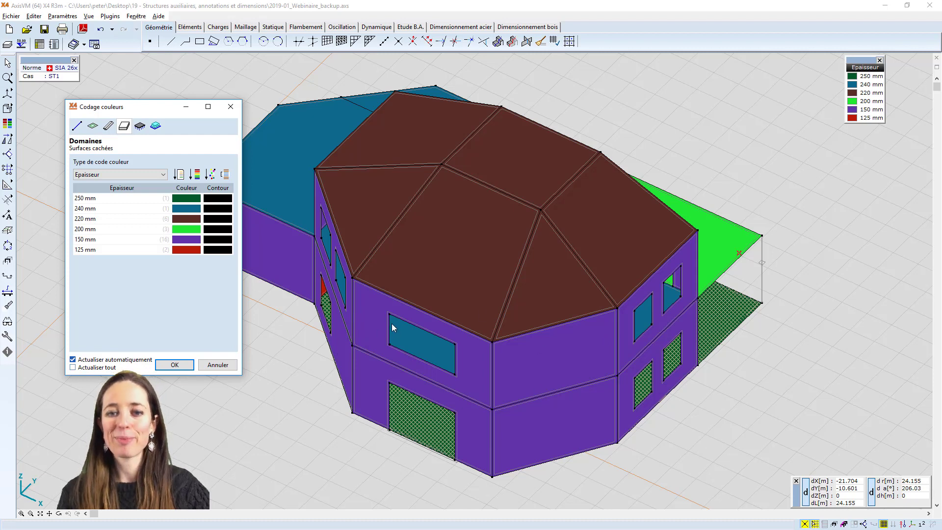
click(174, 365)
alt+middle_drag(588, 333, 260, 329)
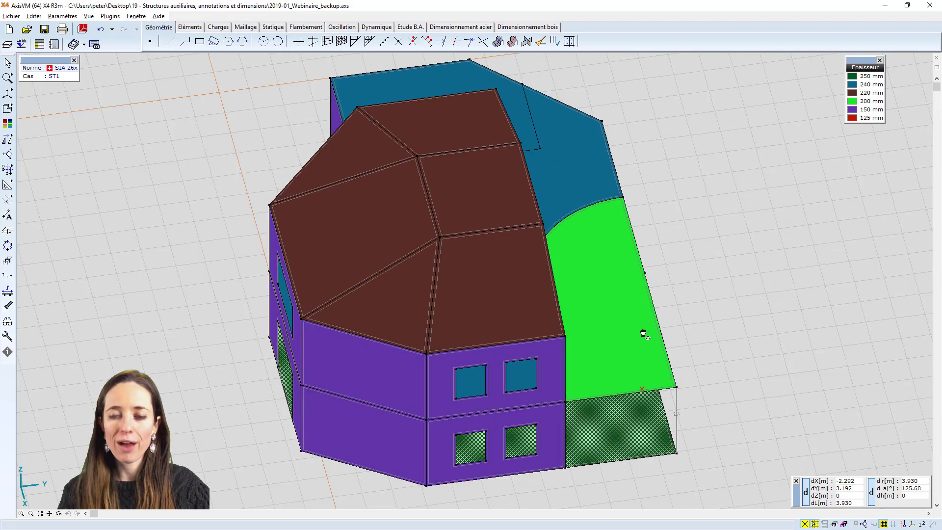
alt+middle_drag(644, 332, 226, 327)
alt+middle_drag(613, 317, 676, 320)
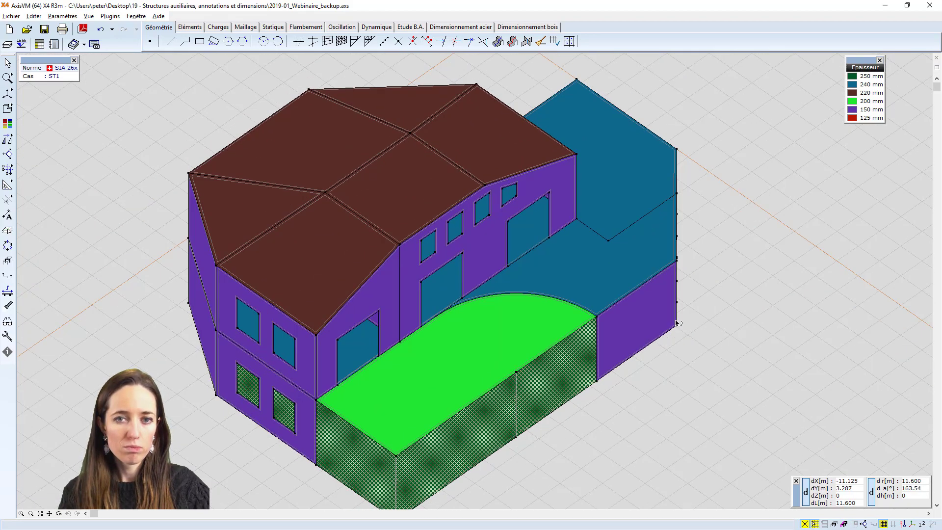
scroll(675, 320, down, 1)
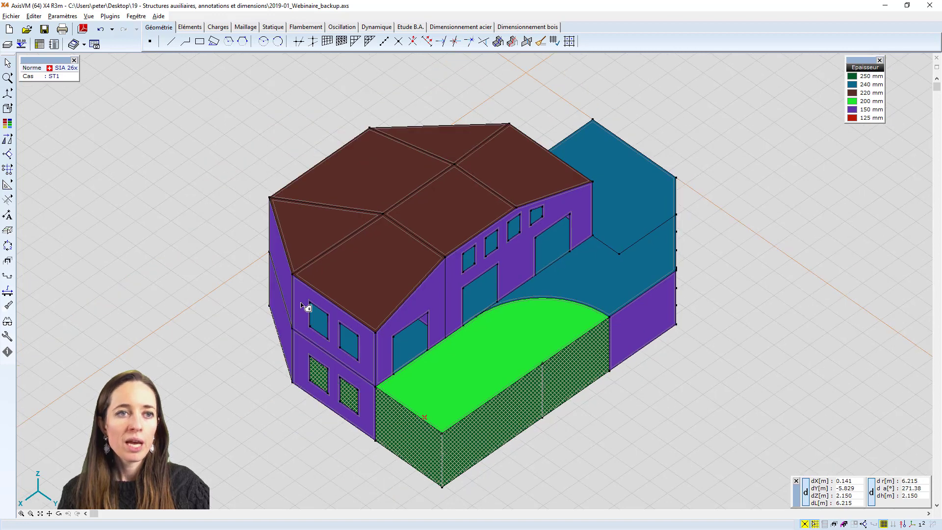
Switch the domain colour coding to Matériaux
click(8, 123)
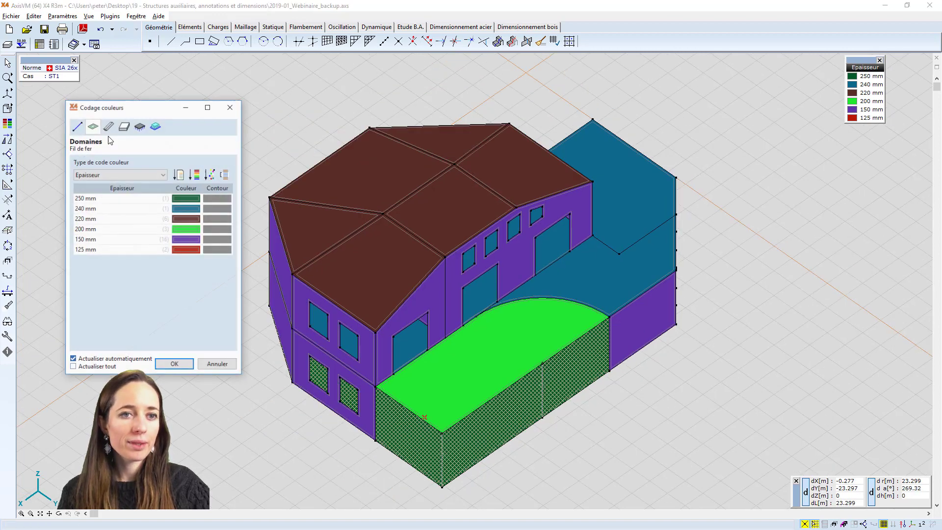
click(118, 175)
click(115, 211)
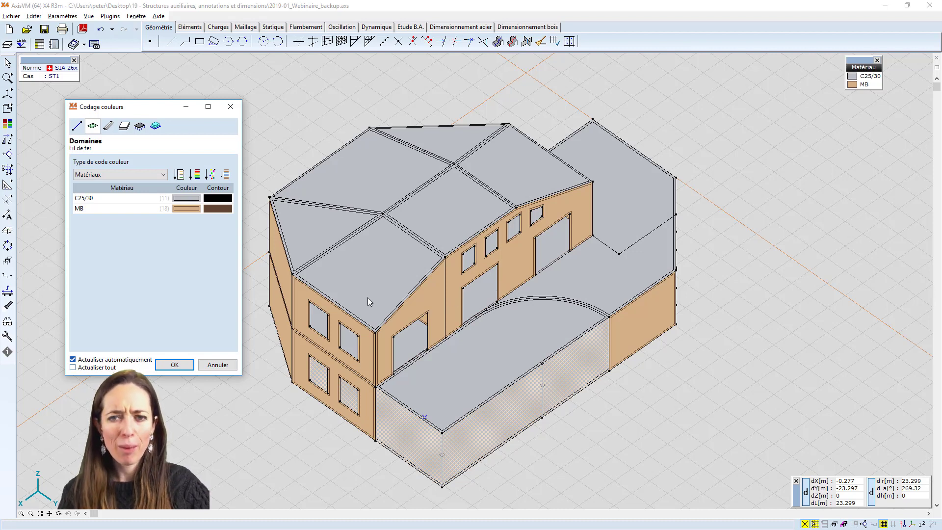
Return the domain colour coding to Epaisseur and give the 150 mm thickness a magenta colour
click(158, 175)
click(145, 217)
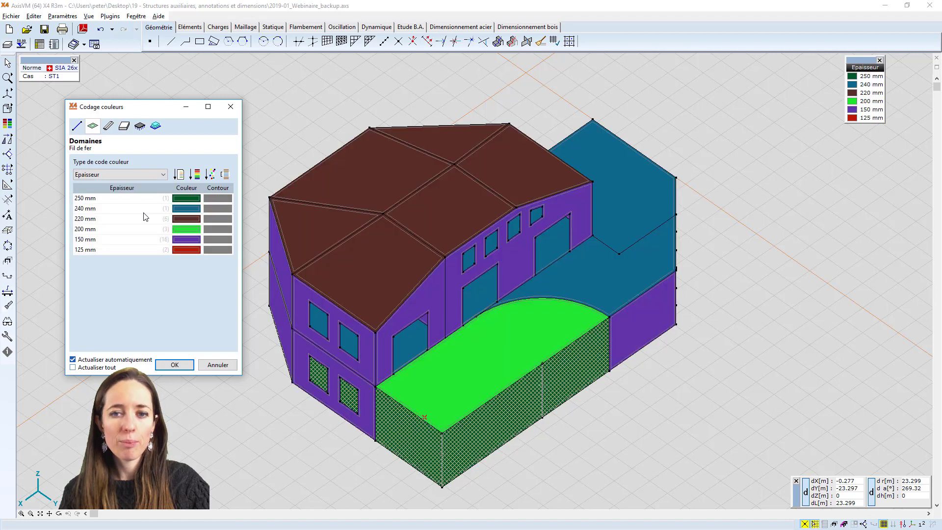
click(180, 242)
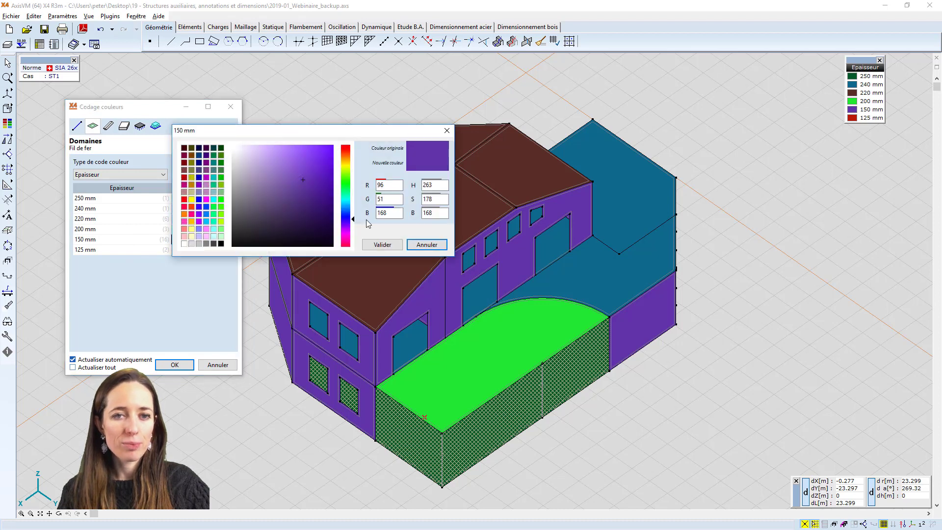
click(206, 200)
click(382, 245)
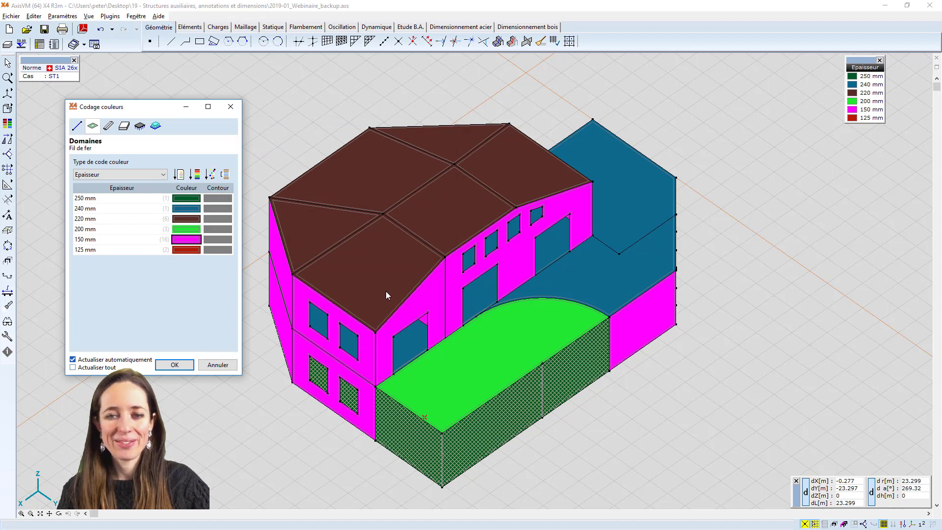
Apply a longer-arc colour gradient to the domain thicknesses, from grey at 250 mm to magenta at 125 mm
click(198, 178)
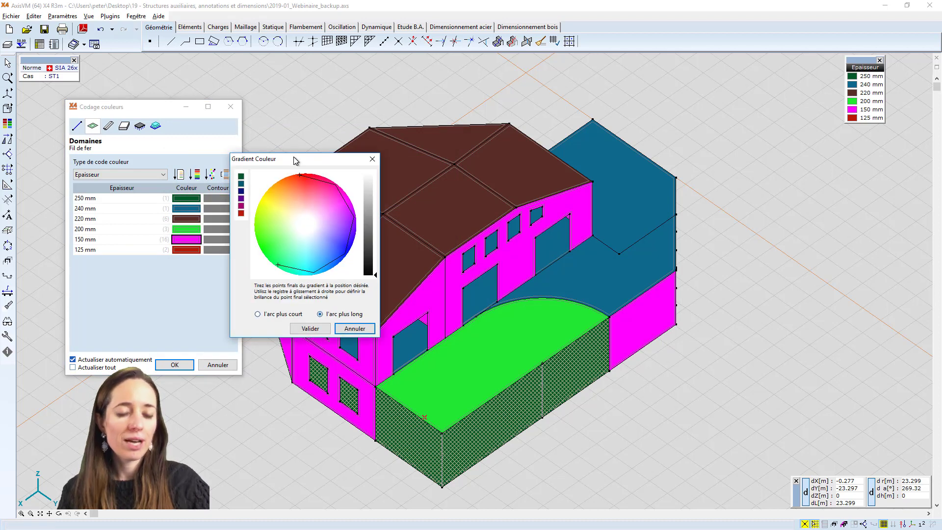
drag(301, 175, 336, 195)
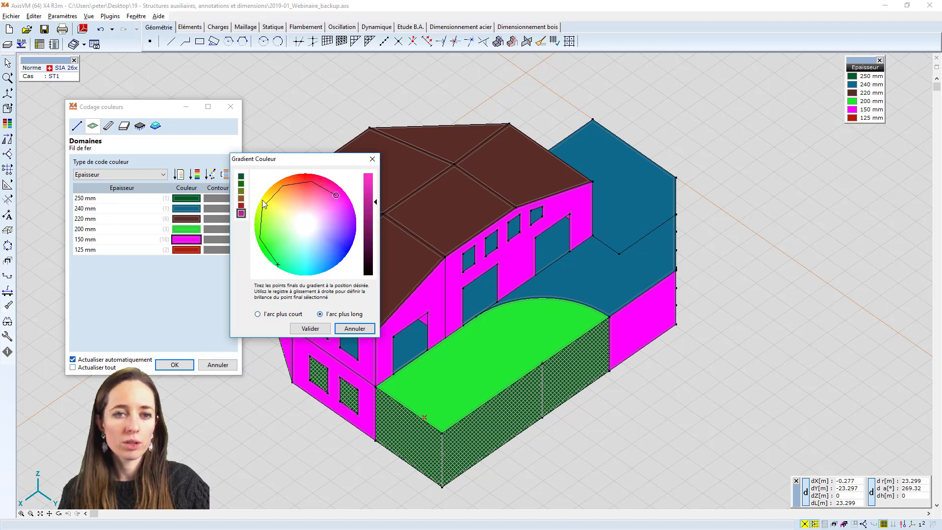
drag(278, 266, 312, 218)
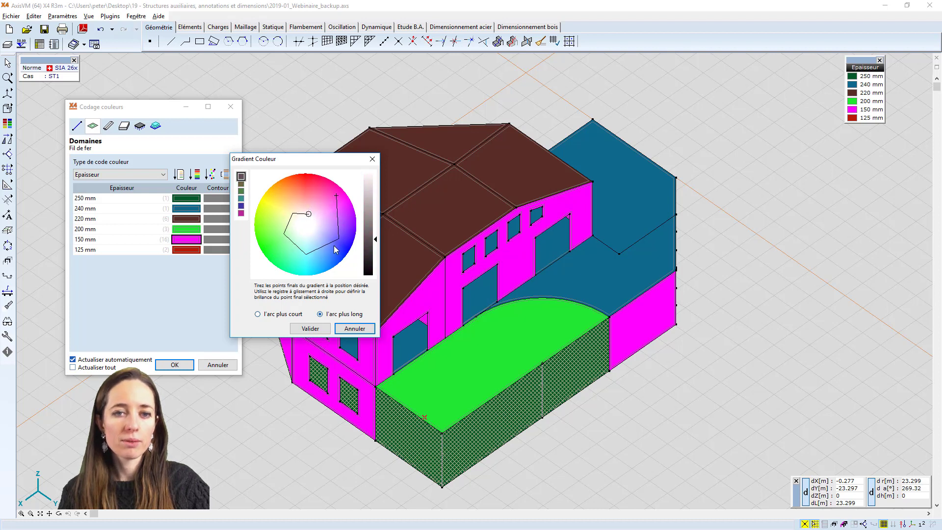
click(309, 328)
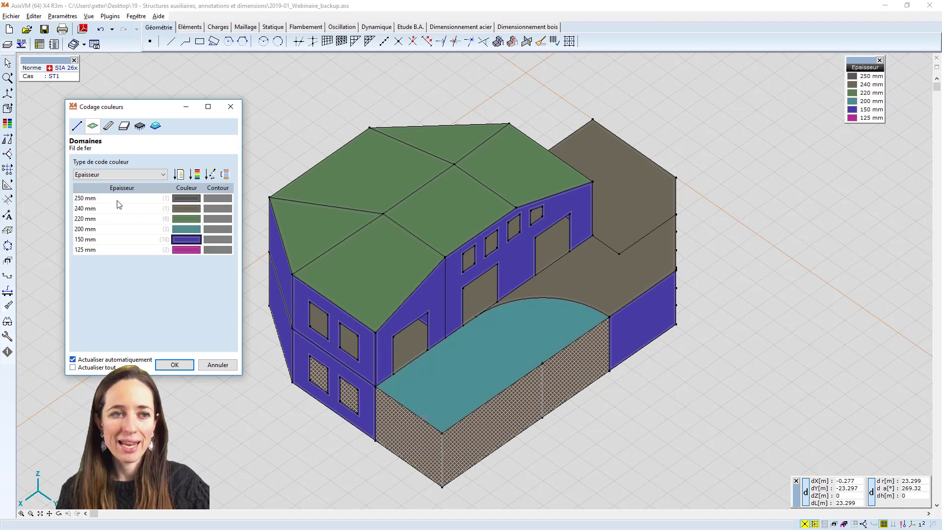
Colour-code the linear elements by cross-section (Section transversale) and confirm the colour coding
click(109, 129)
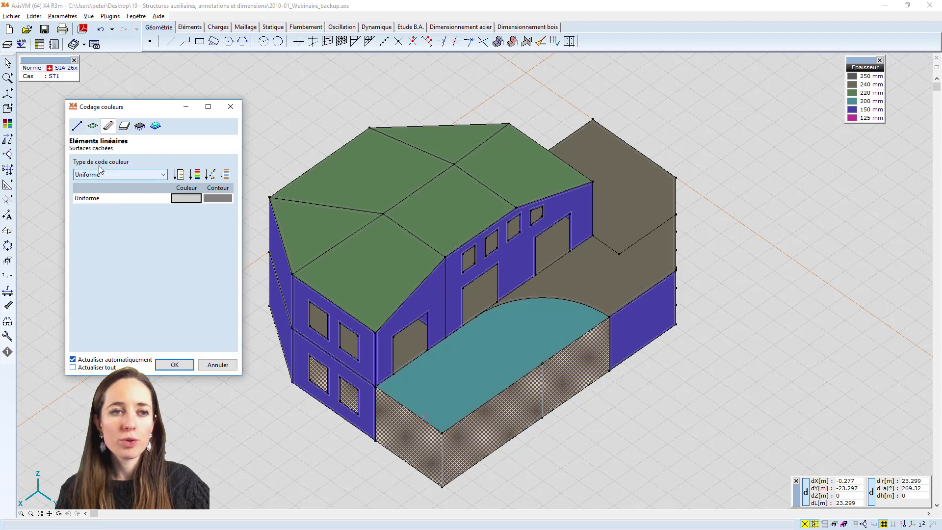
click(115, 177)
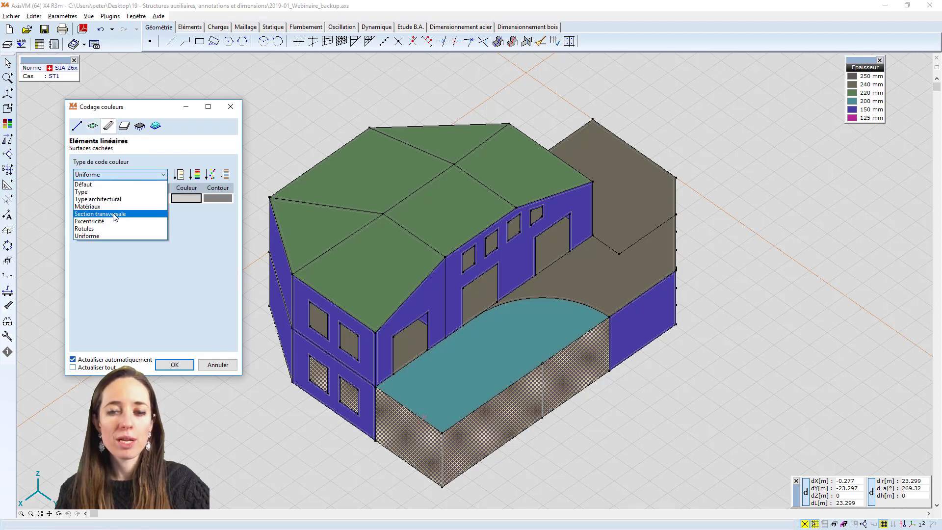
click(100, 211)
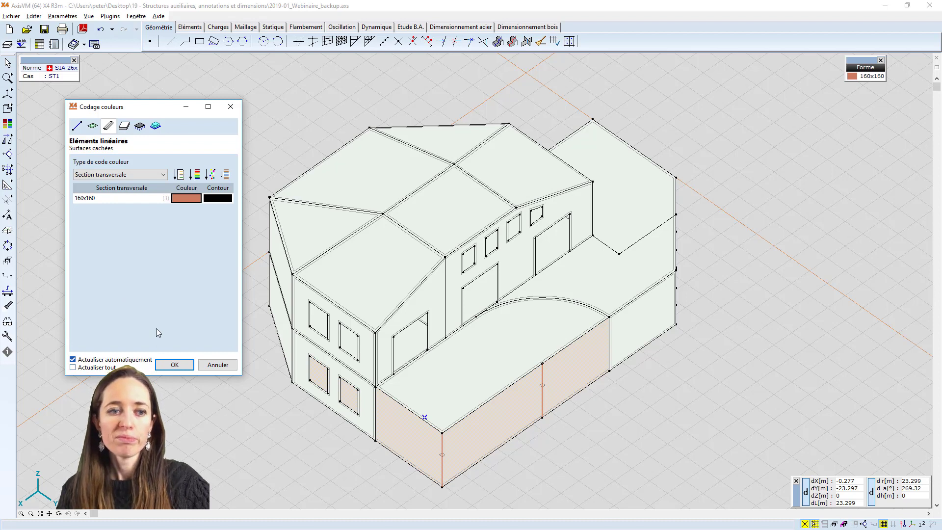
click(168, 365)
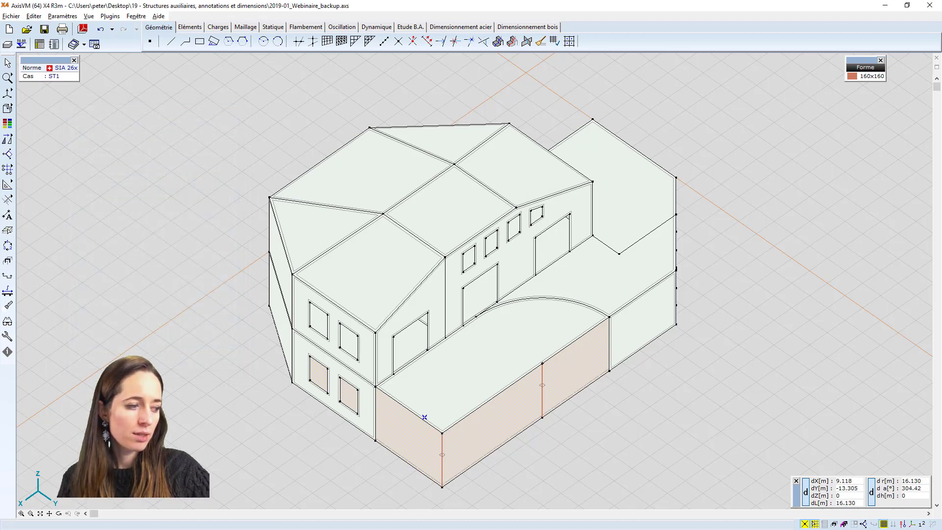